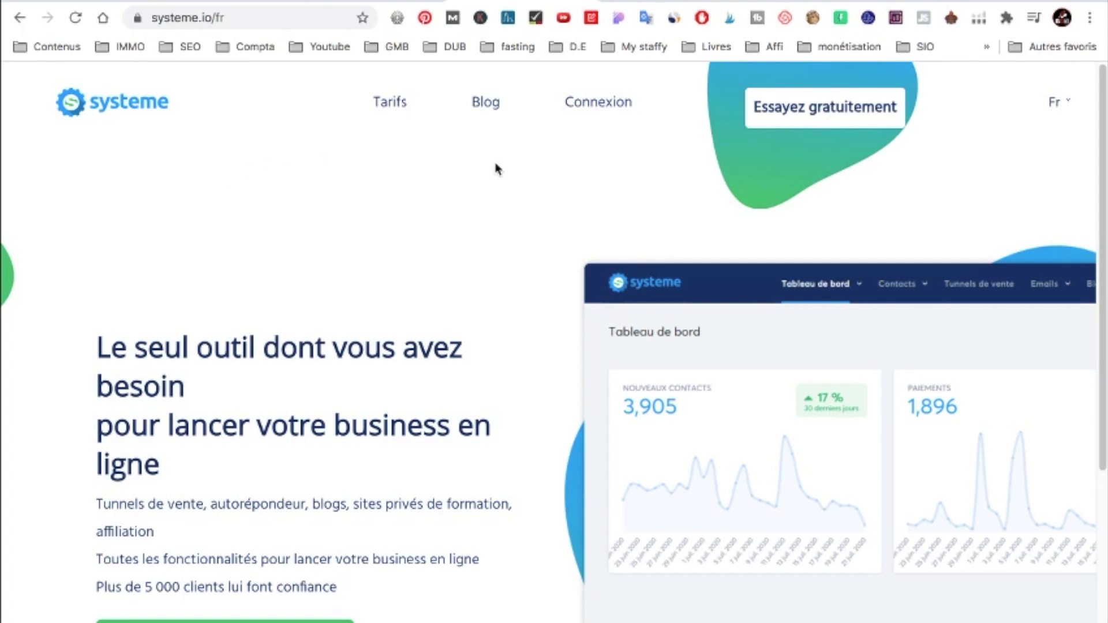
Start a new blog from the blog list and name it "Blog test".
left_click(658, 1)
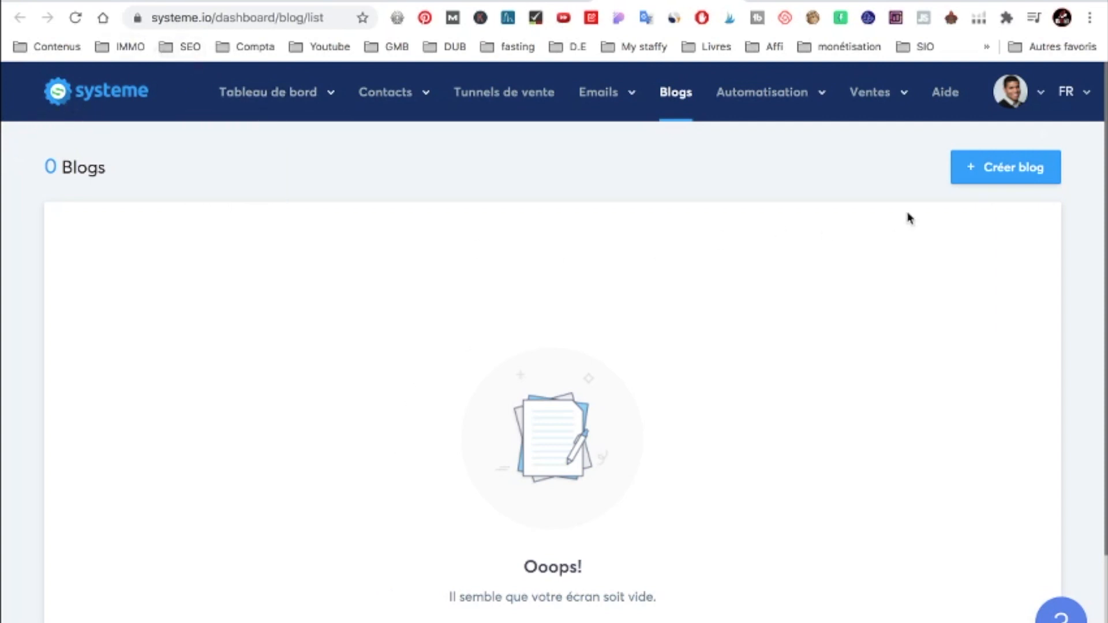
left_click(1022, 184)
left_click(339, 324)
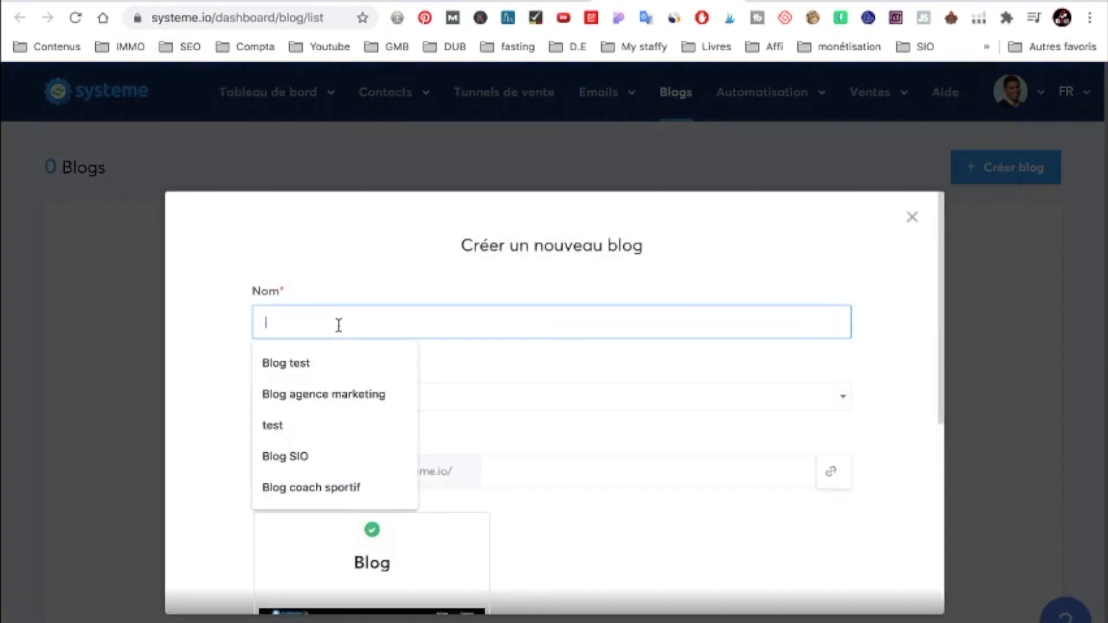
type("Blog test")
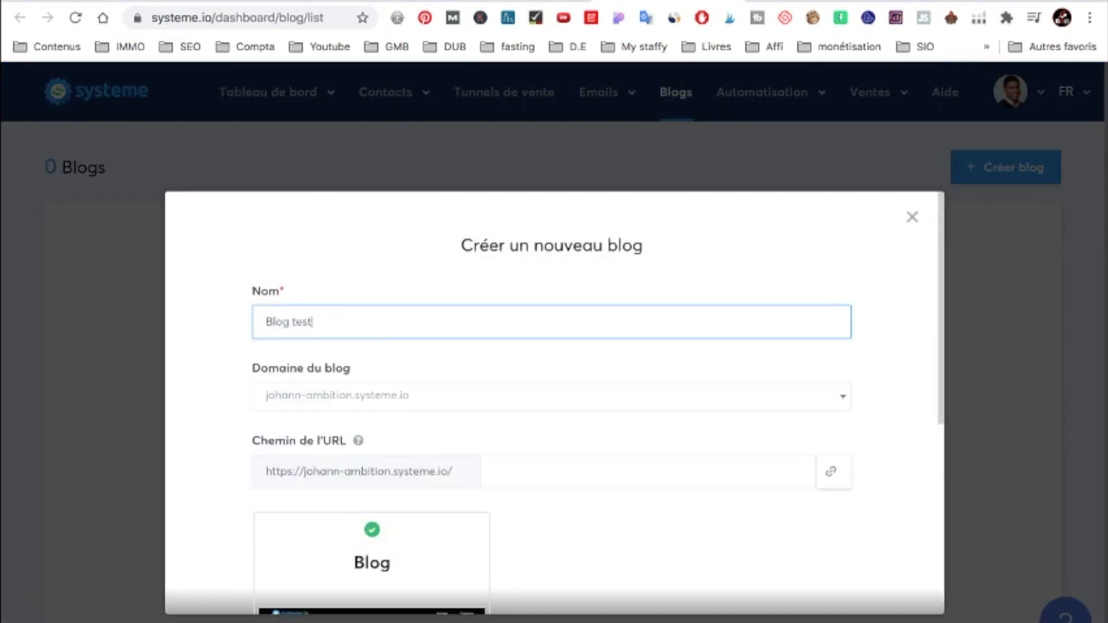
left_click(402, 290)
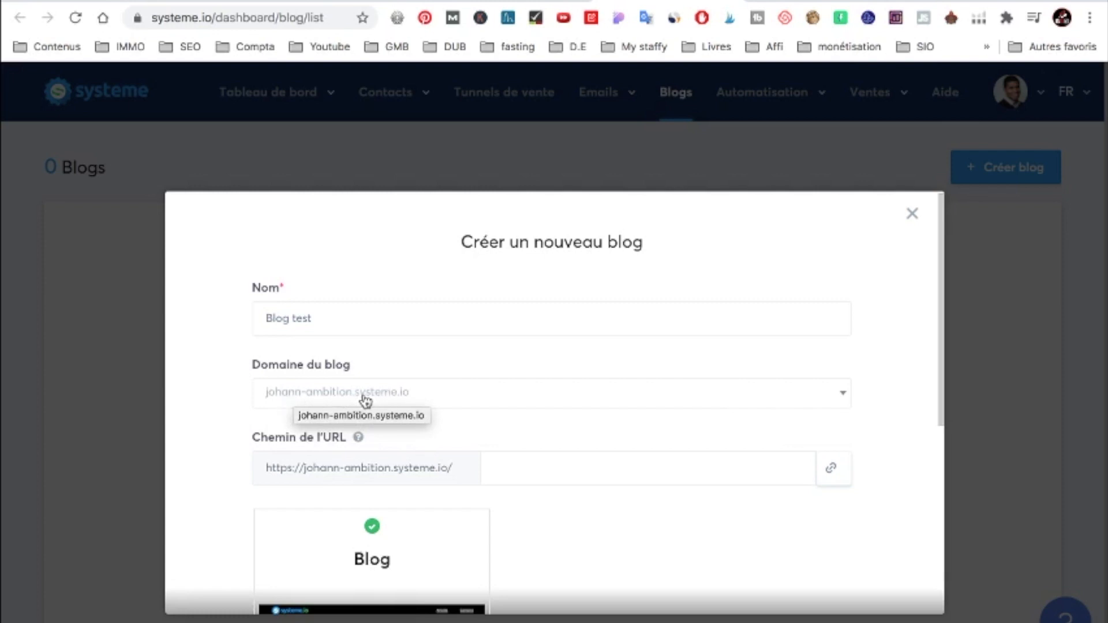
Set the new blog's URL path to "blog" and create it with the Blog template.
left_click(549, 469)
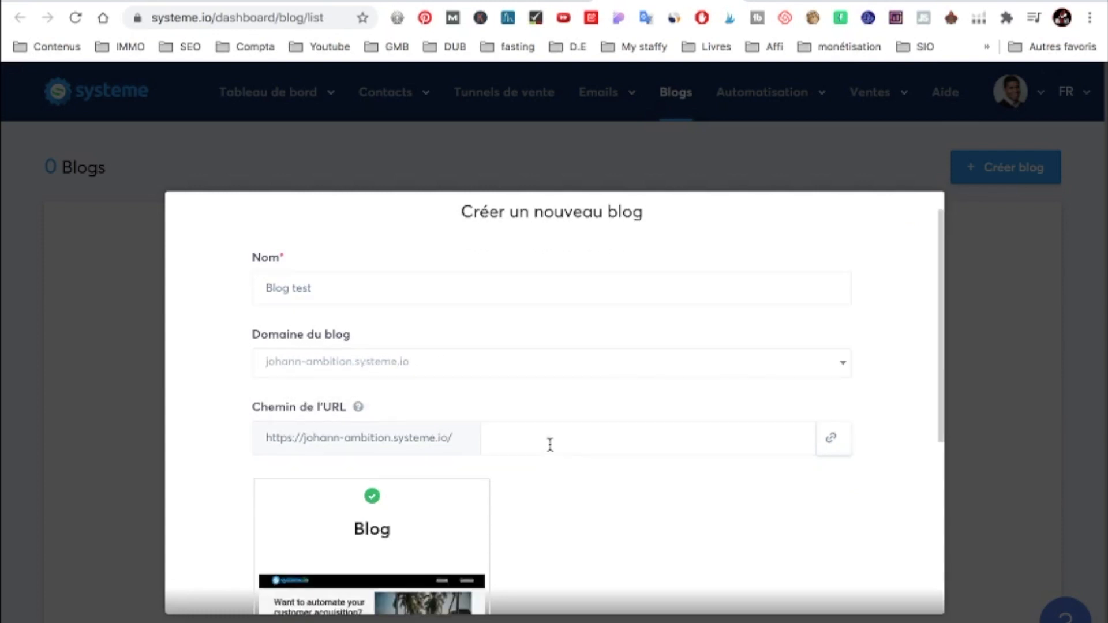
type("blog")
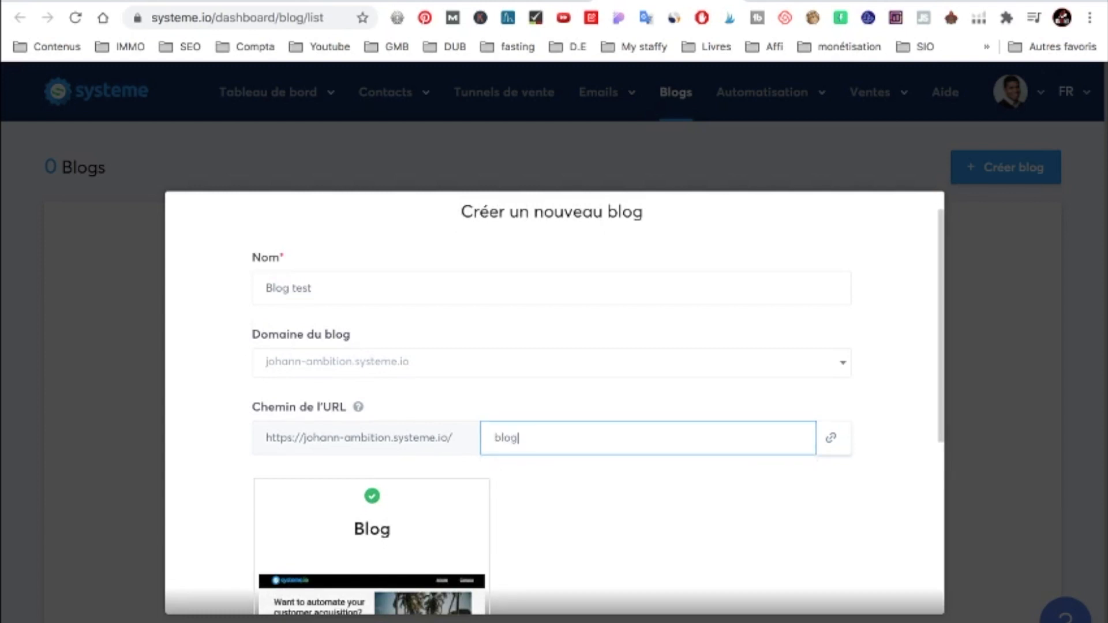
left_click(198, 435)
scroll(302, 396, "down", 5)
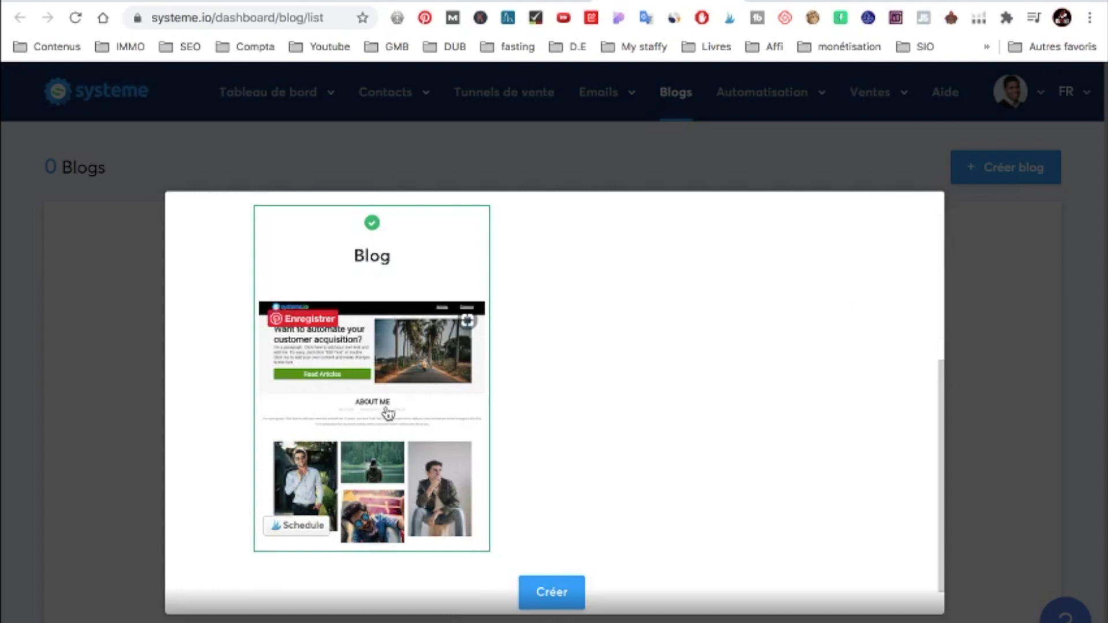
left_click(560, 597)
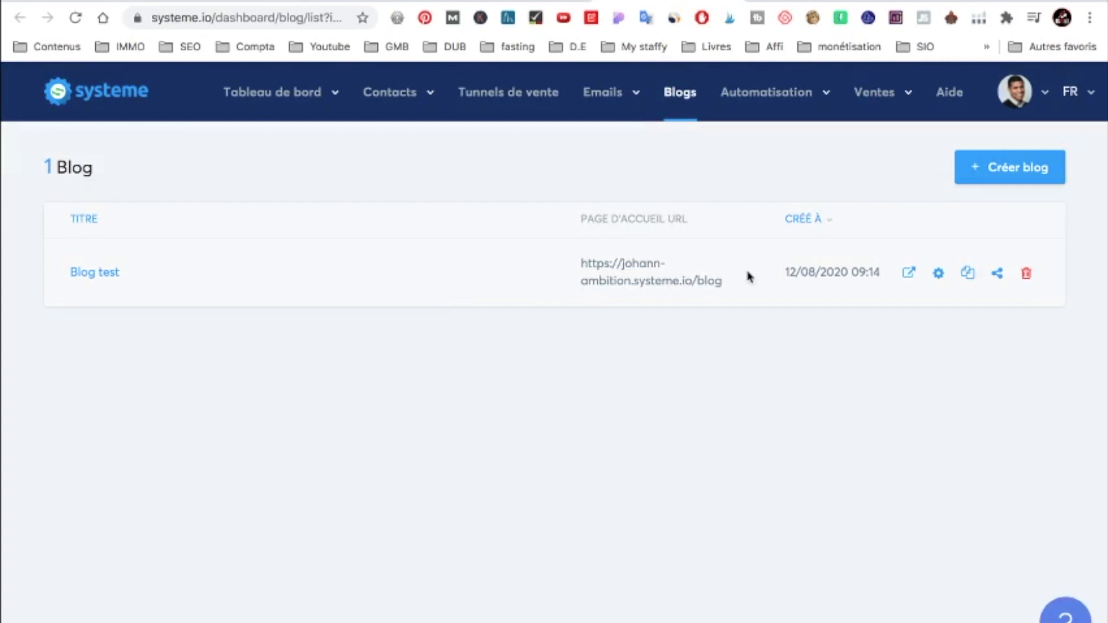
View the live home page of Blog test and examine its sections from the header to the contact area.
left_click(908, 280)
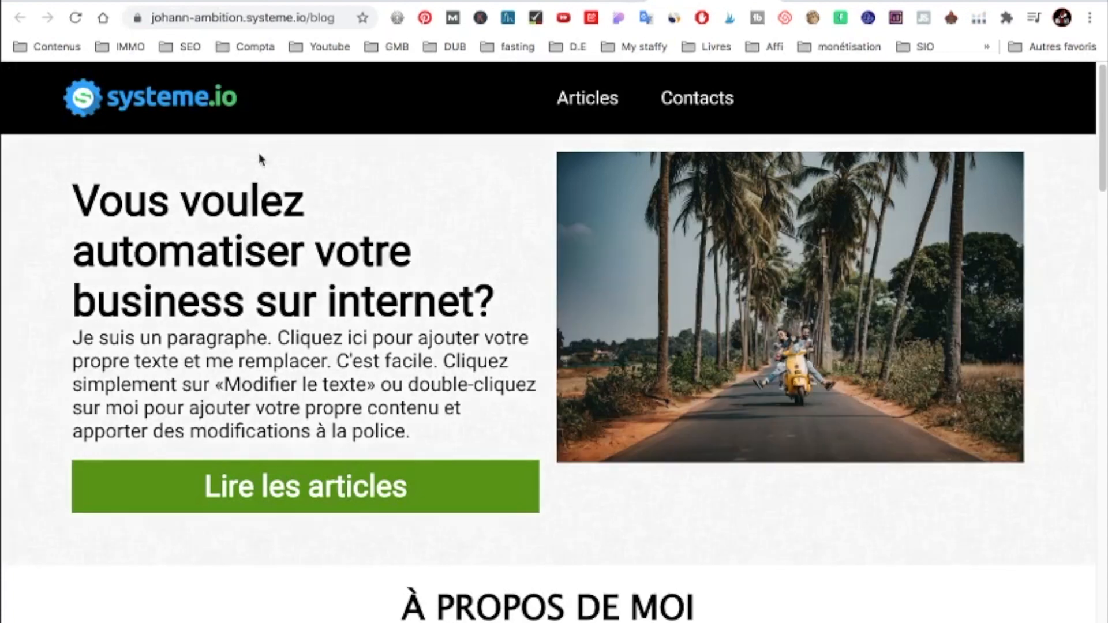
scroll(491, 332, "down", 12)
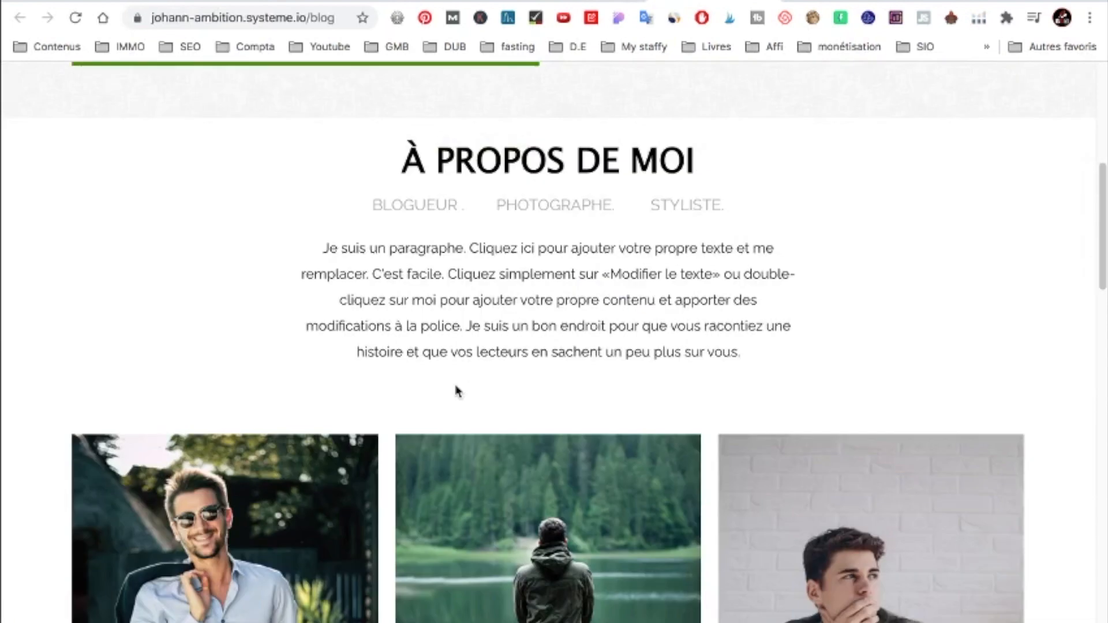
scroll(462, 384, "down", 15)
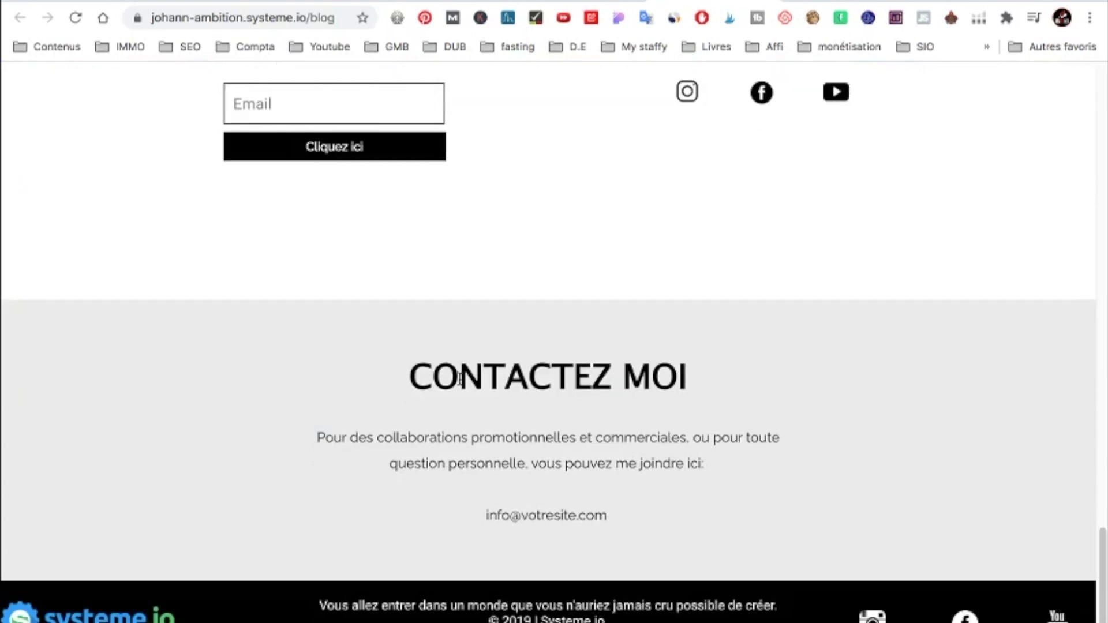
scroll(460, 380, "up", 20)
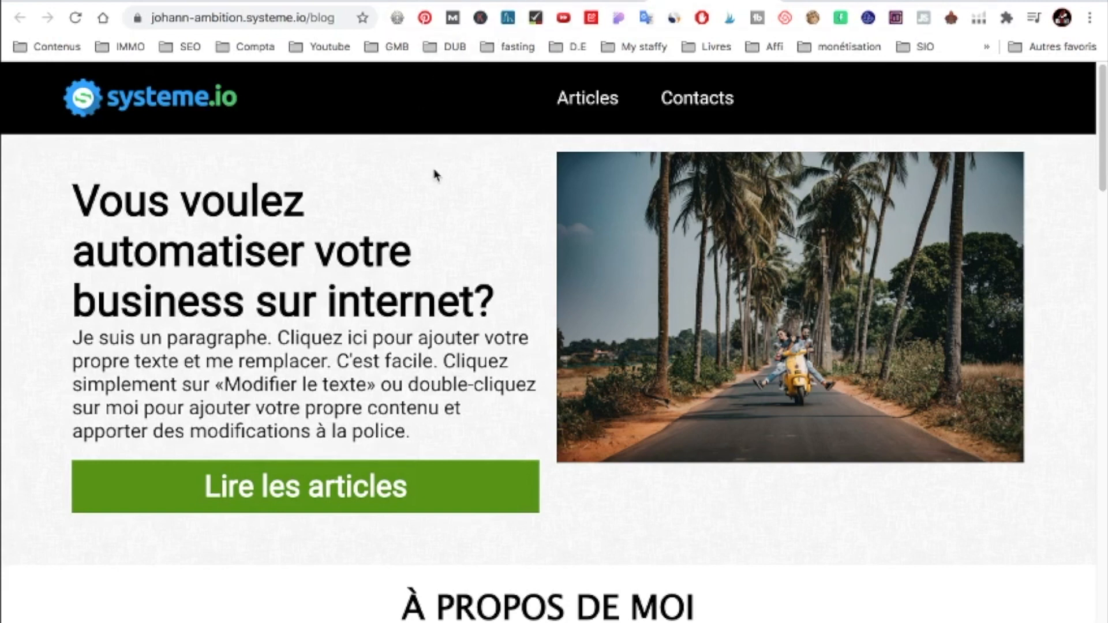
scroll(409, 165, "down", 4)
scroll(403, 160, "down", 4)
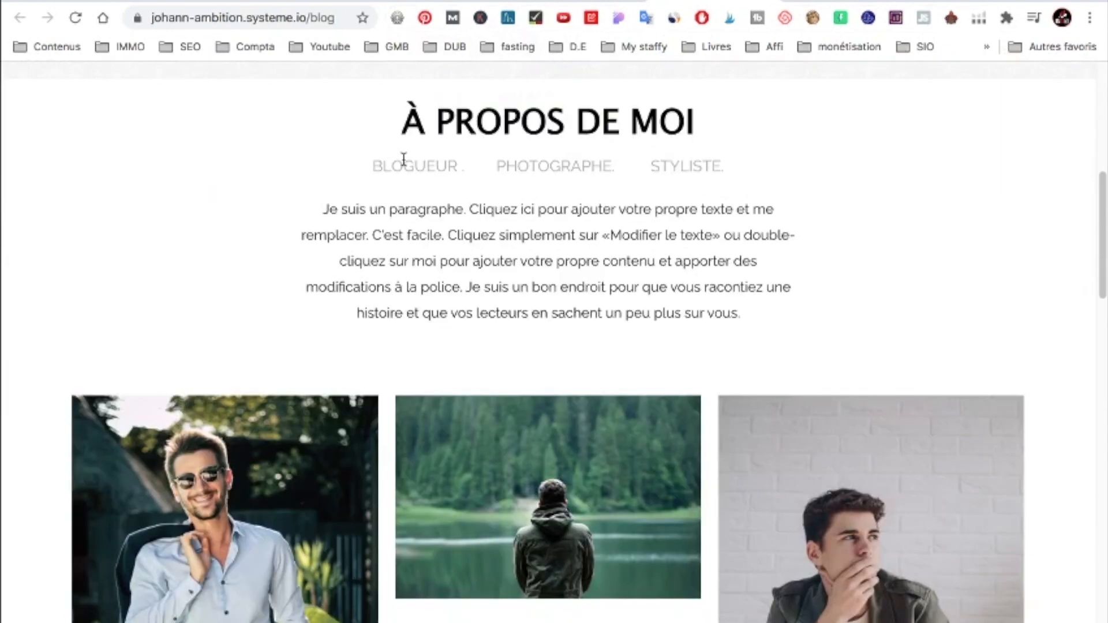
scroll(404, 167, "down", 20)
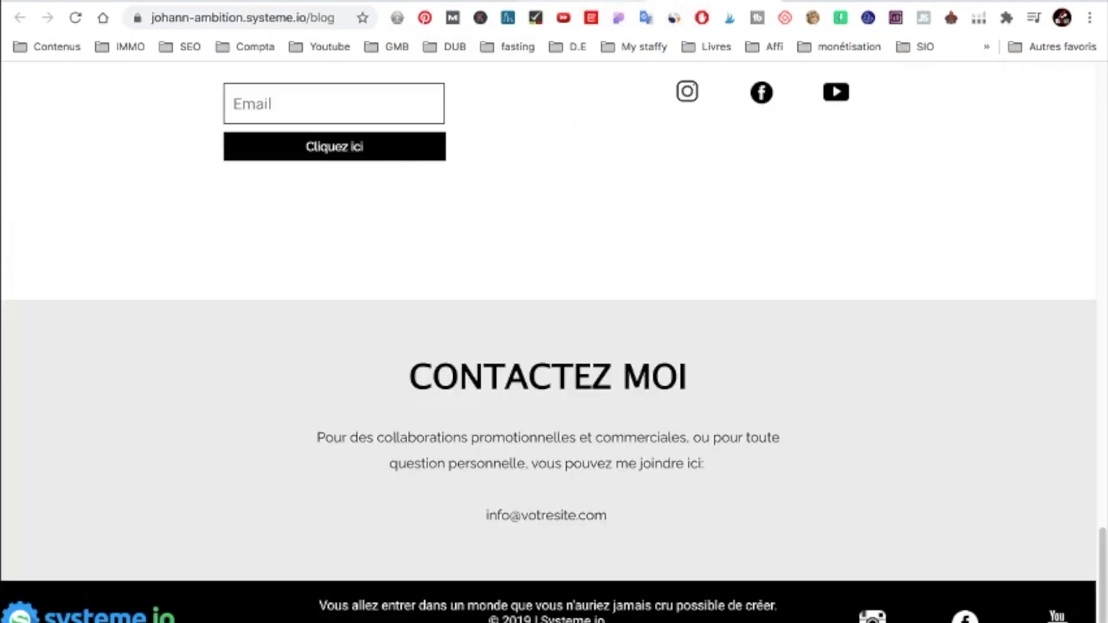
Return to the blog list and open the blog template of Blog test for editing.
left_click(587, 1)
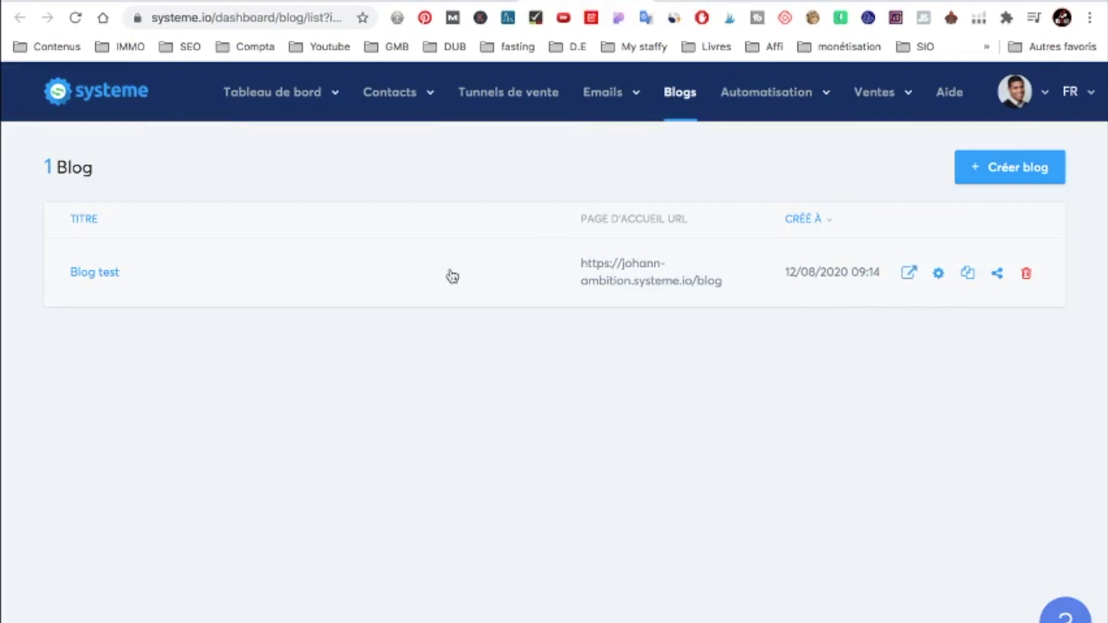
left_click(96, 274)
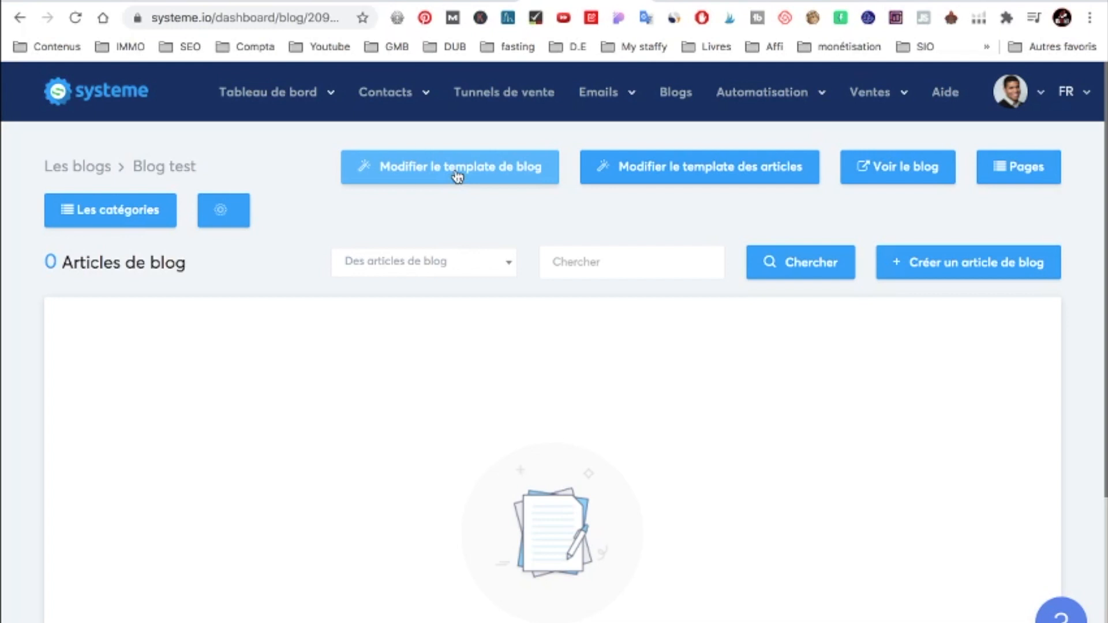
left_click(421, 180)
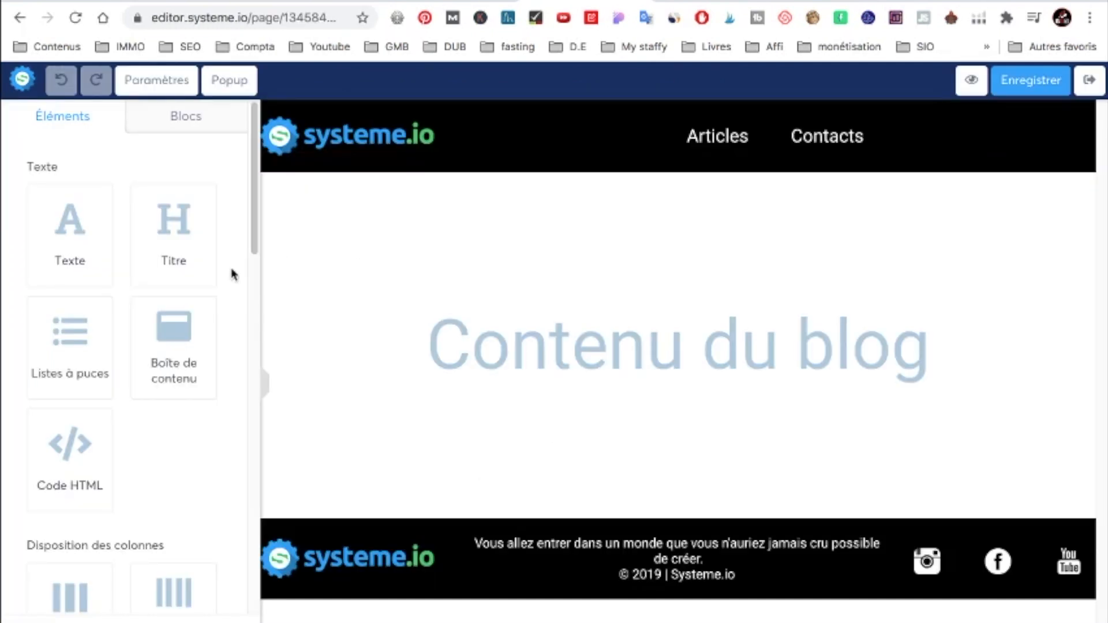
Examine the header logo's image settings and its upload options, leaving the current image in place.
left_click(371, 141)
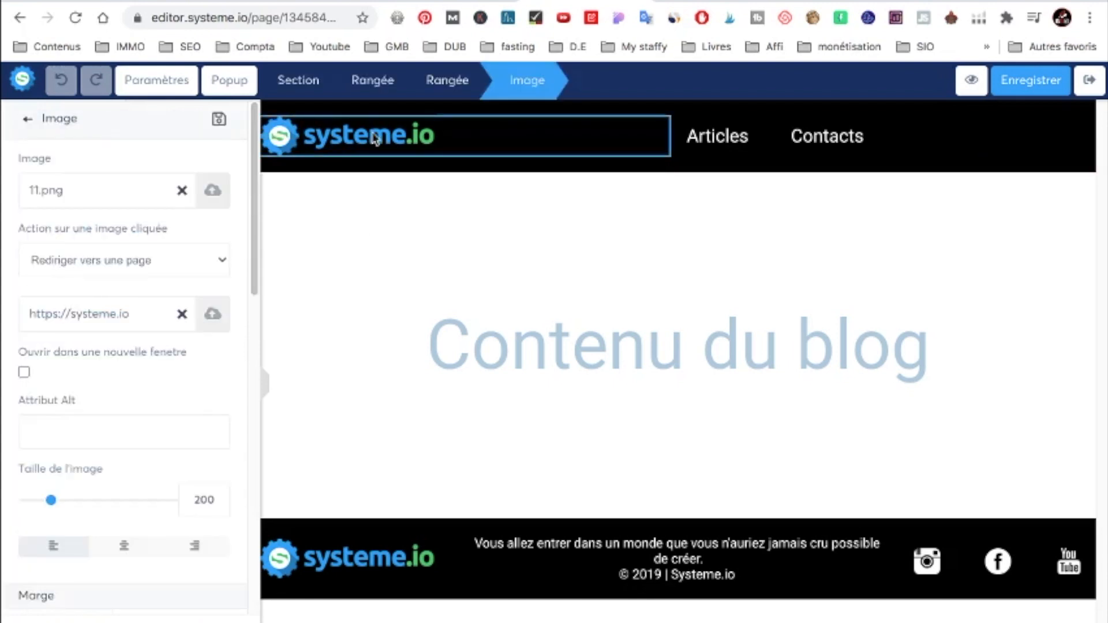
left_click(211, 191)
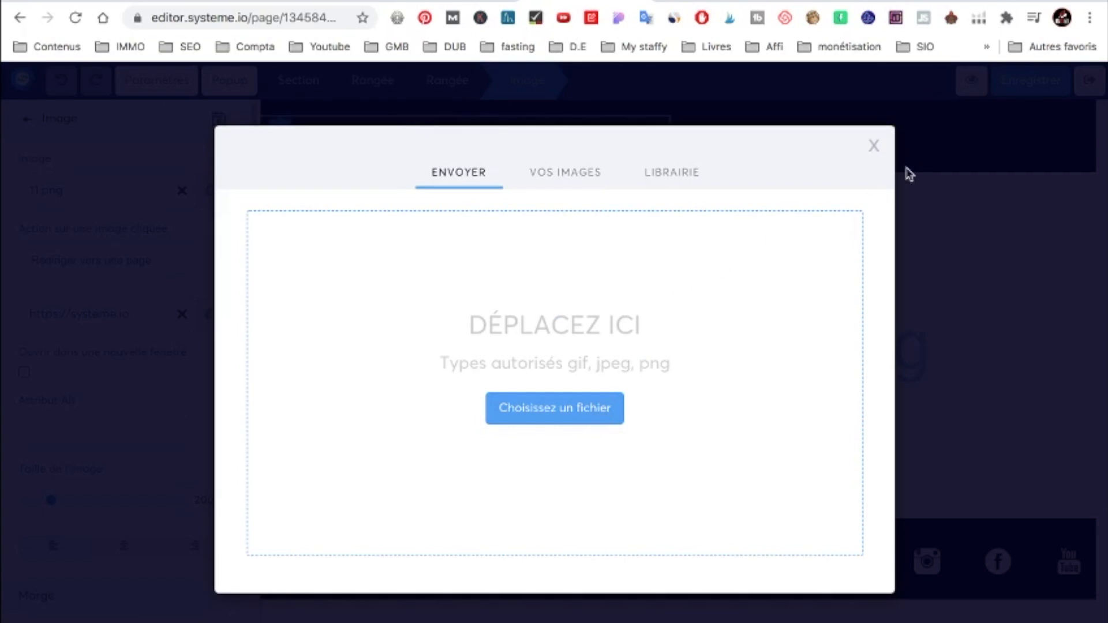
left_click(875, 148)
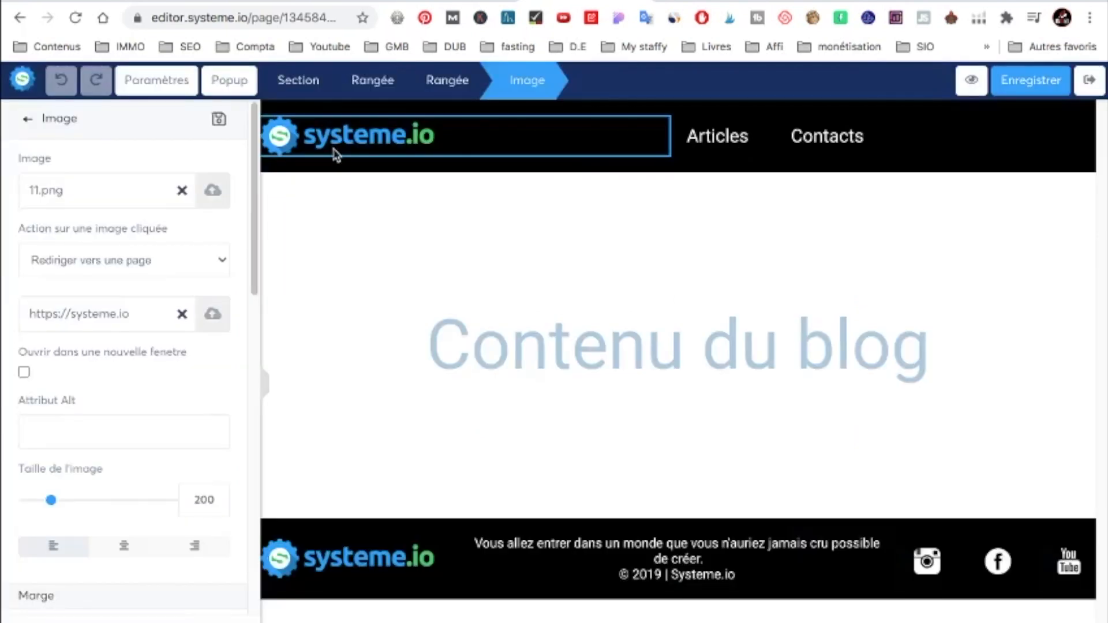
Add a third item to the header menu and make all three menu items open in a new window.
left_click(765, 149)
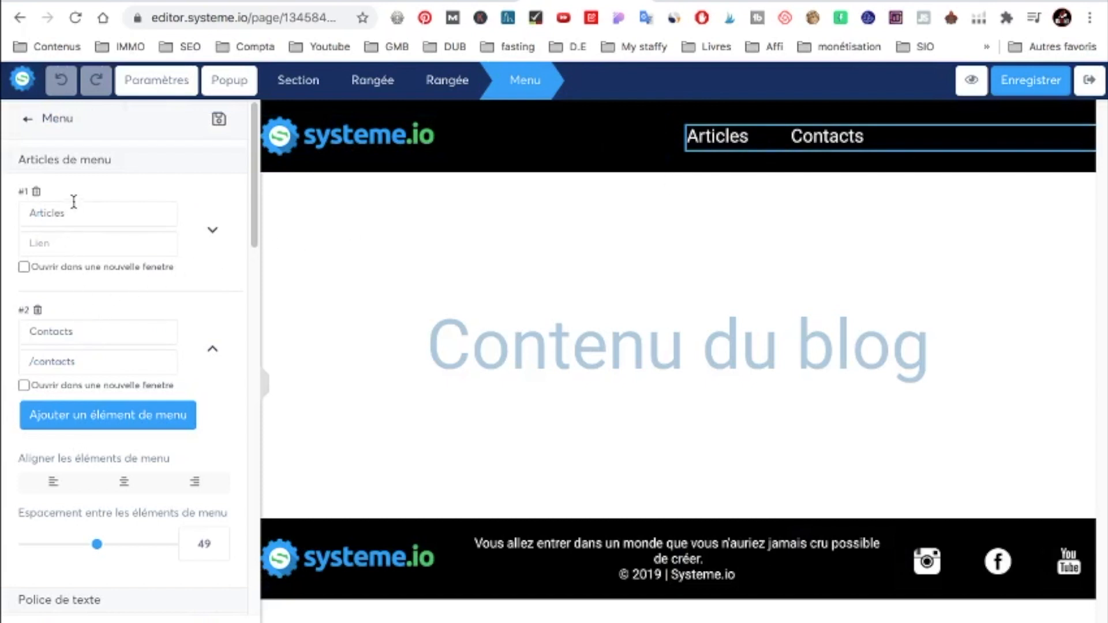
left_click(83, 425)
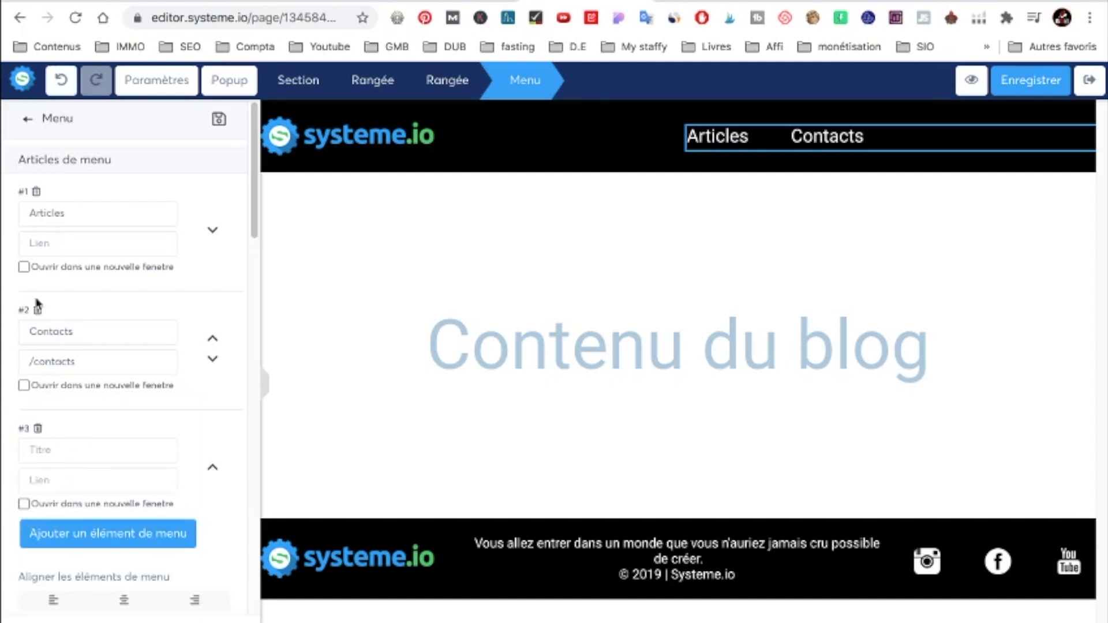
left_click(23, 267)
left_click(23, 386)
left_click(25, 504)
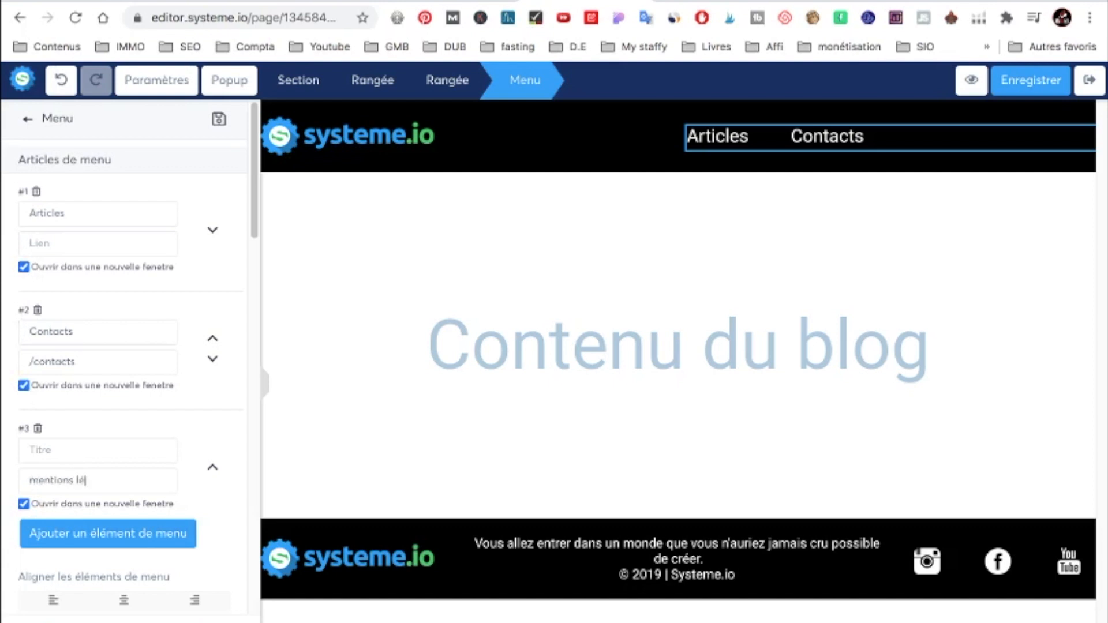
Give the third menu item the link "/mentions-legales" and the title "Mentions légales", and save the template.
left_click(30, 481)
type("/")
left_click(55, 449)
type("L")
key("BackSpace")
type("Mentuo")
type("ions légales")
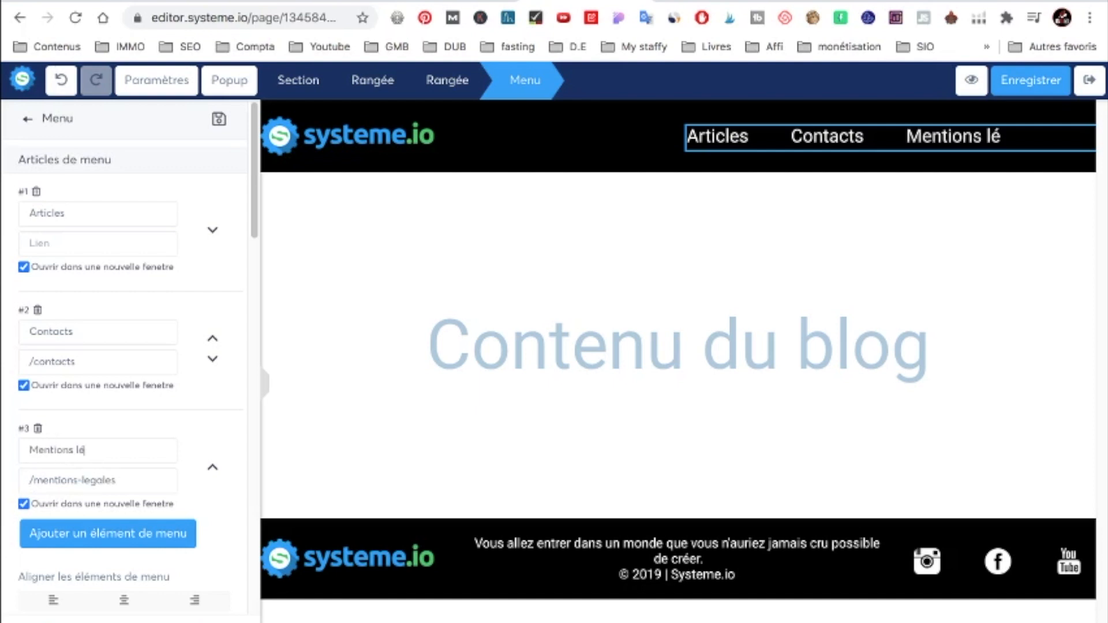
left_click(1042, 79)
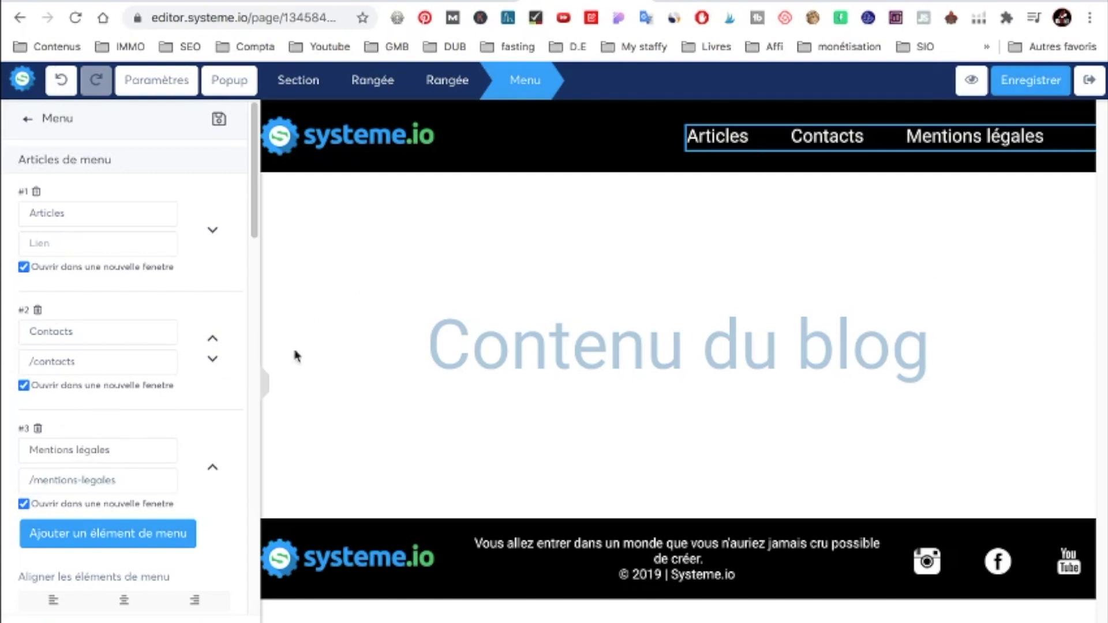
left_click(335, 152)
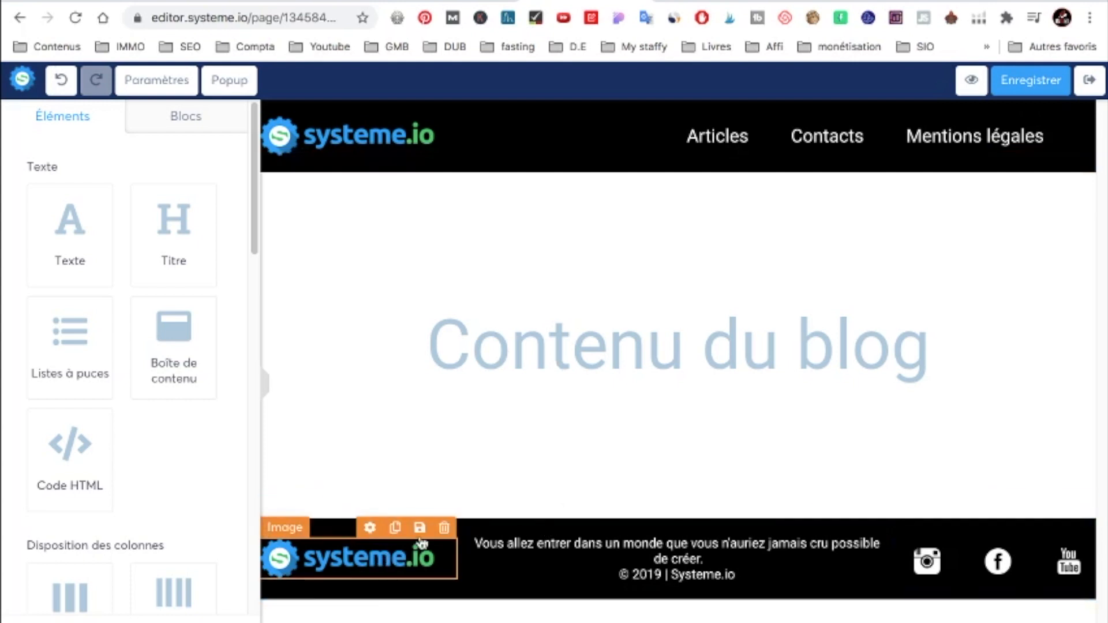
Change the footer sentence to "Bienvenue sur mon blog" and the site name after "© 2019 |" to "mon-blog.fr".
left_click(643, 551)
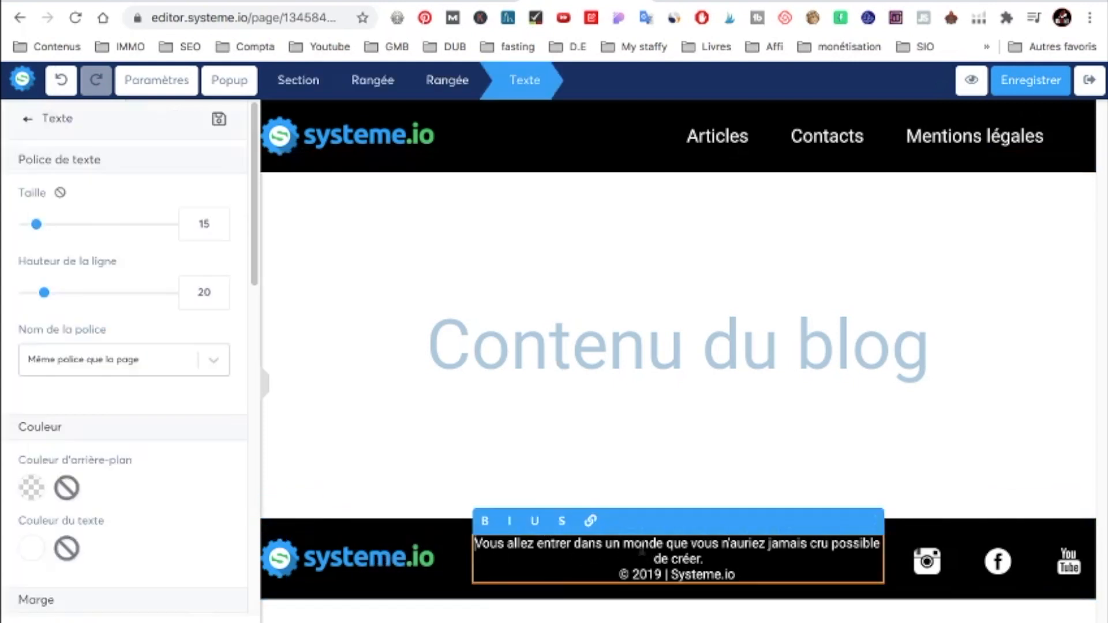
left_click_drag(712, 556, 476, 544)
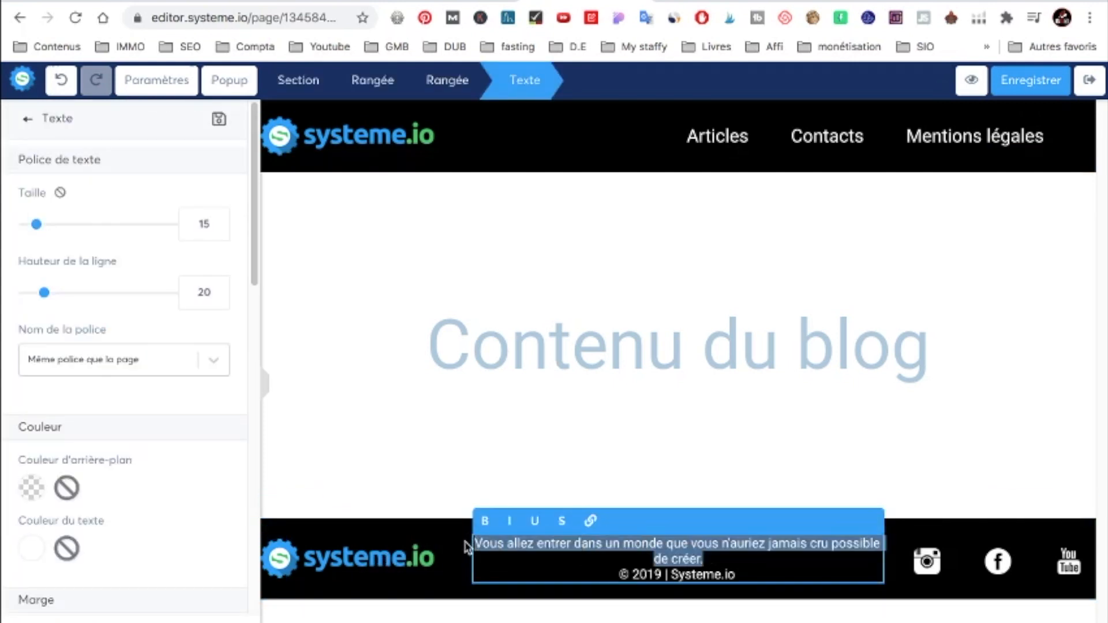
type("Bienvenue sur mon blog")
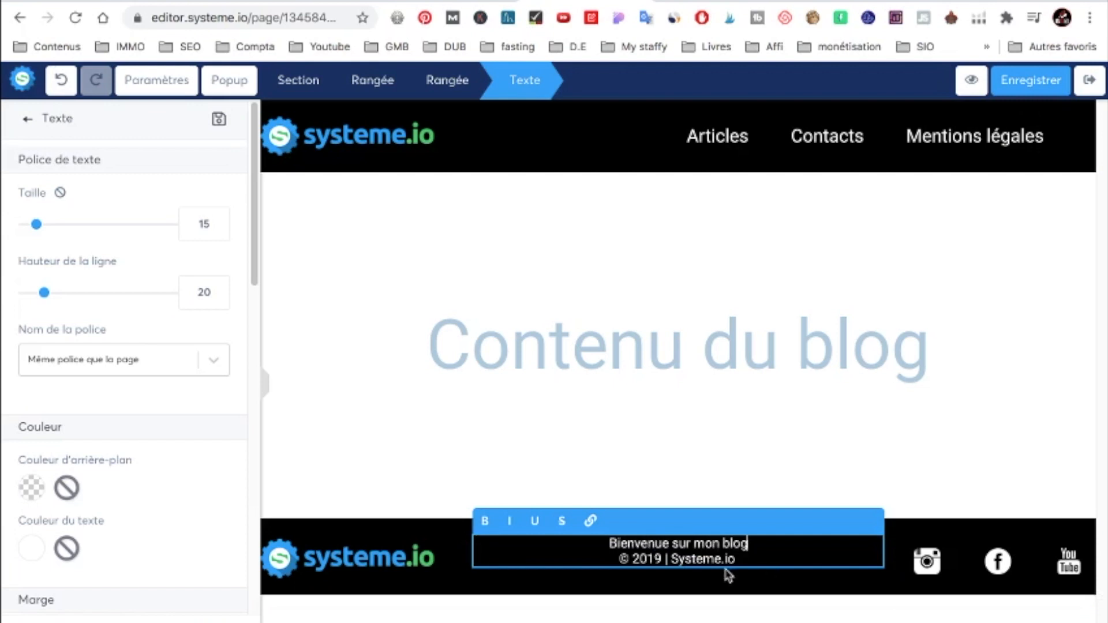
left_click_drag(739, 558, 679, 560)
type("mon-blog.fr")
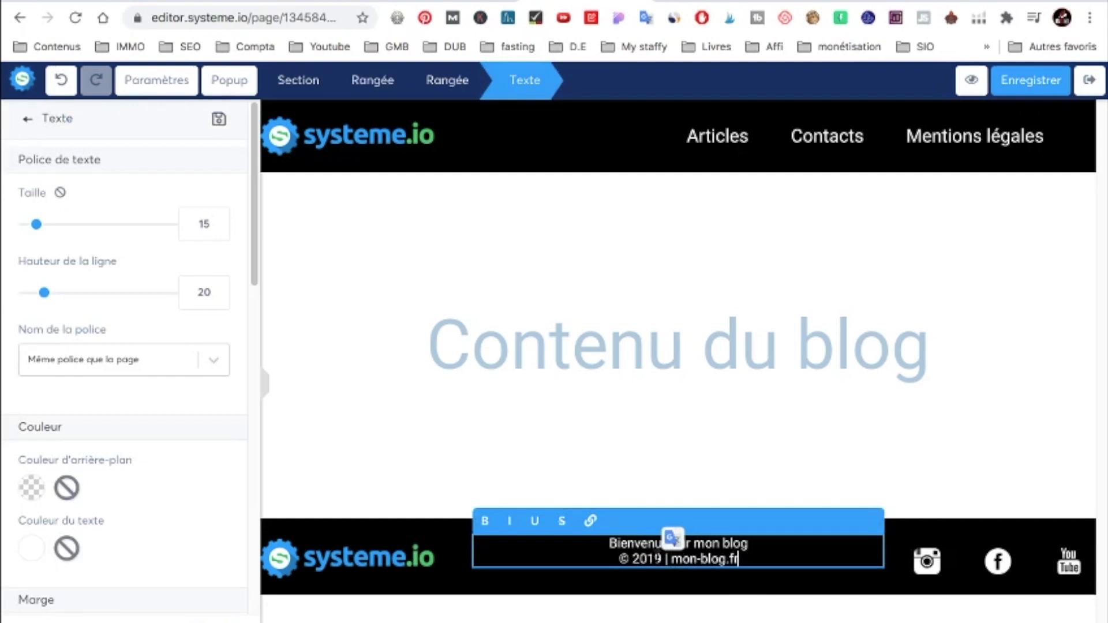
left_click(26, 120)
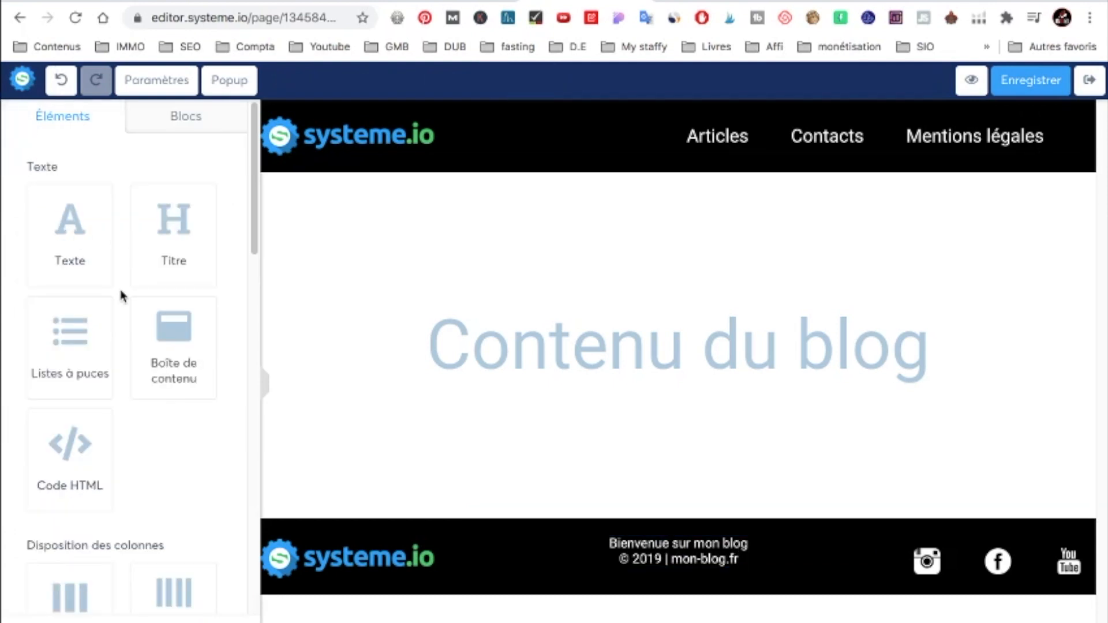
Insert an Image element between the header and the blog content.
scroll(112, 326, "down", 6)
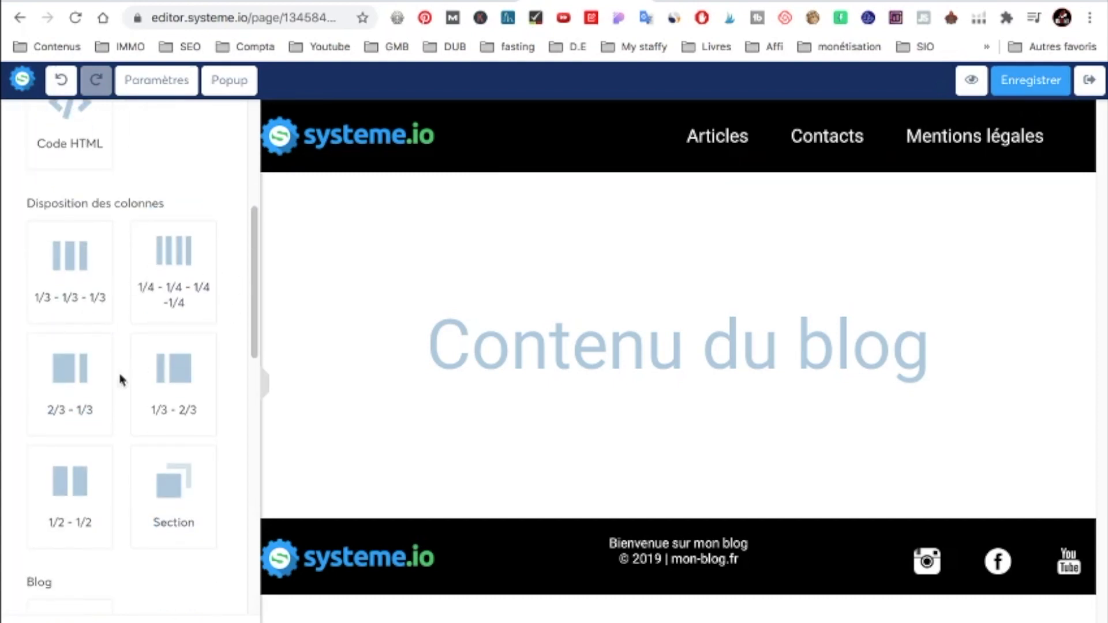
scroll(112, 339, "down", 5)
scroll(86, 338, "down", 3)
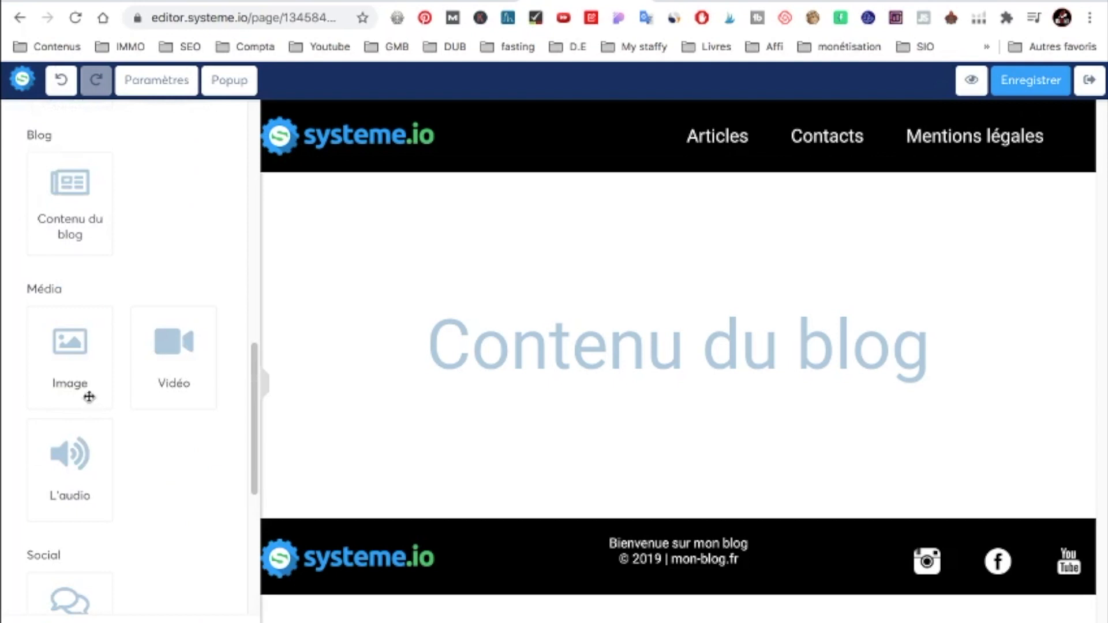
scroll(136, 367, "down", 2)
scroll(96, 268, "up", 3)
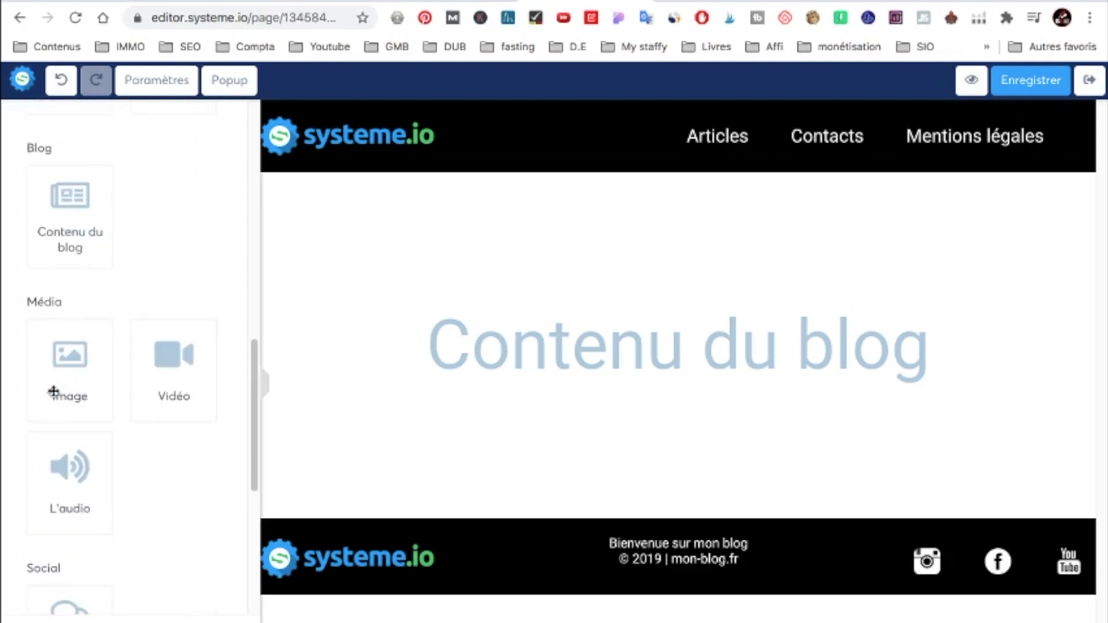
left_click_drag(57, 381, 525, 184)
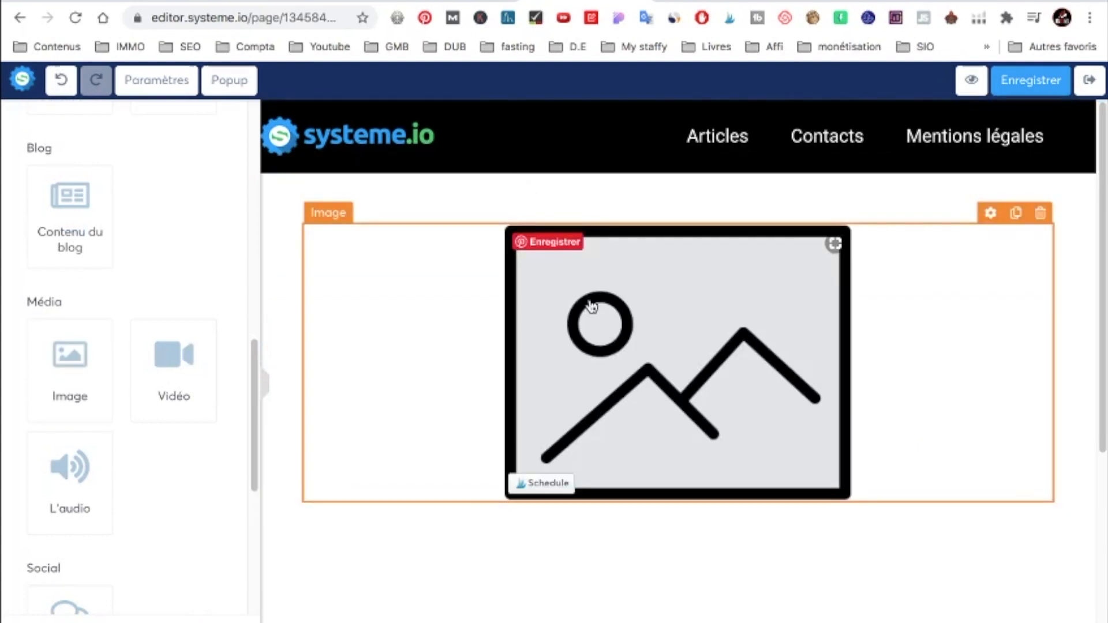
Replace the image element with a Video element placed between the header and the blog content.
left_click(590, 305)
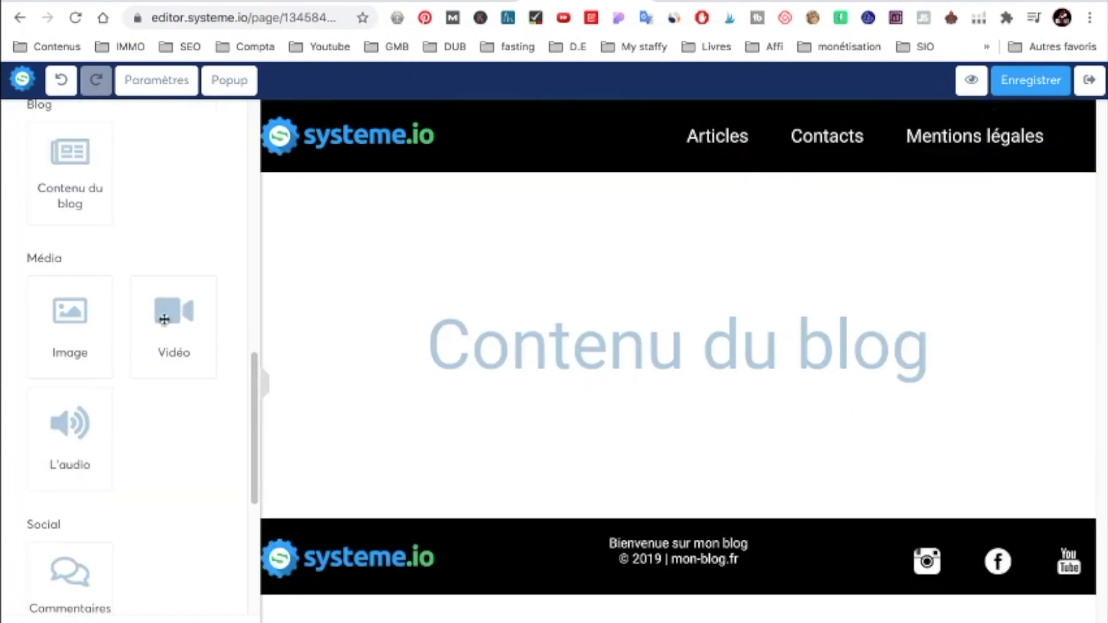
left_click_drag(176, 315, 618, 185)
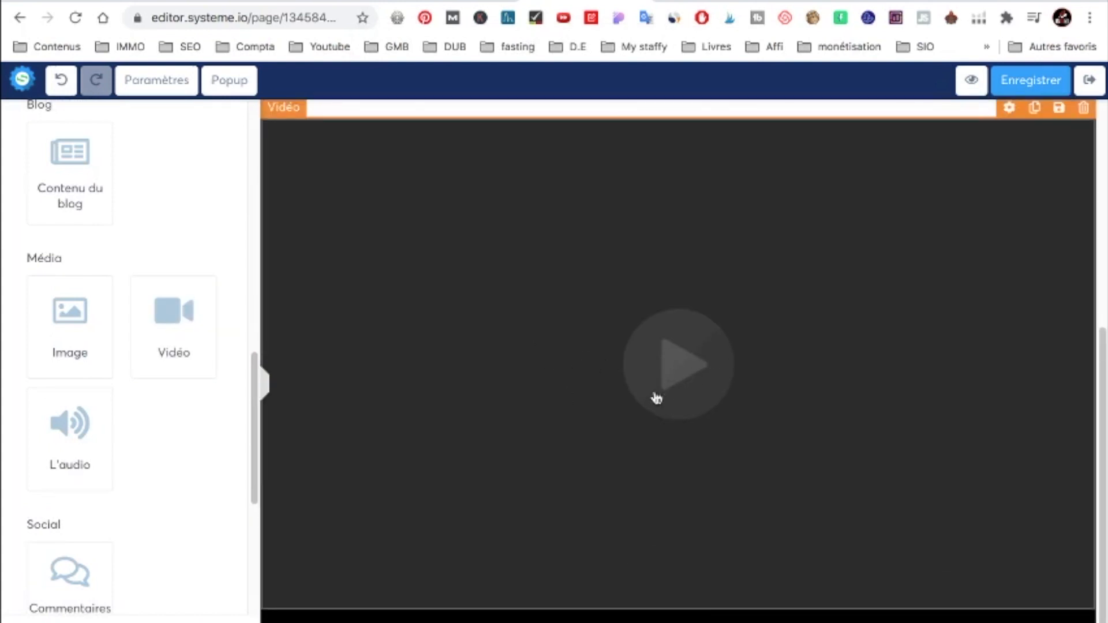
scroll(589, 404, "up", 5)
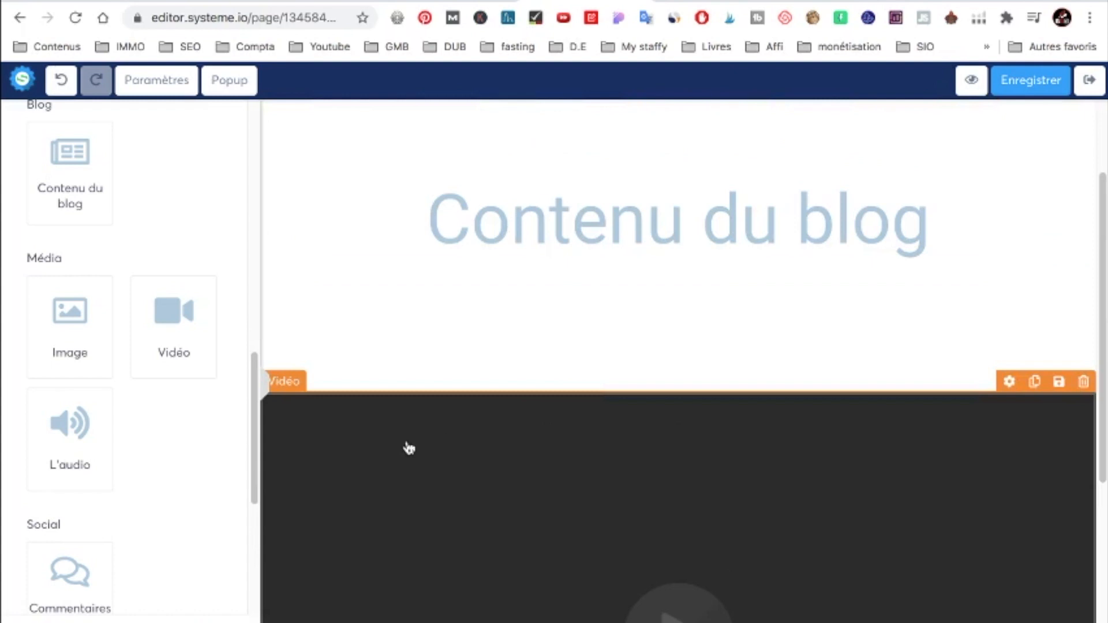
left_click_drag(508, 151, 516, 123)
scroll(434, 360, "up", 2)
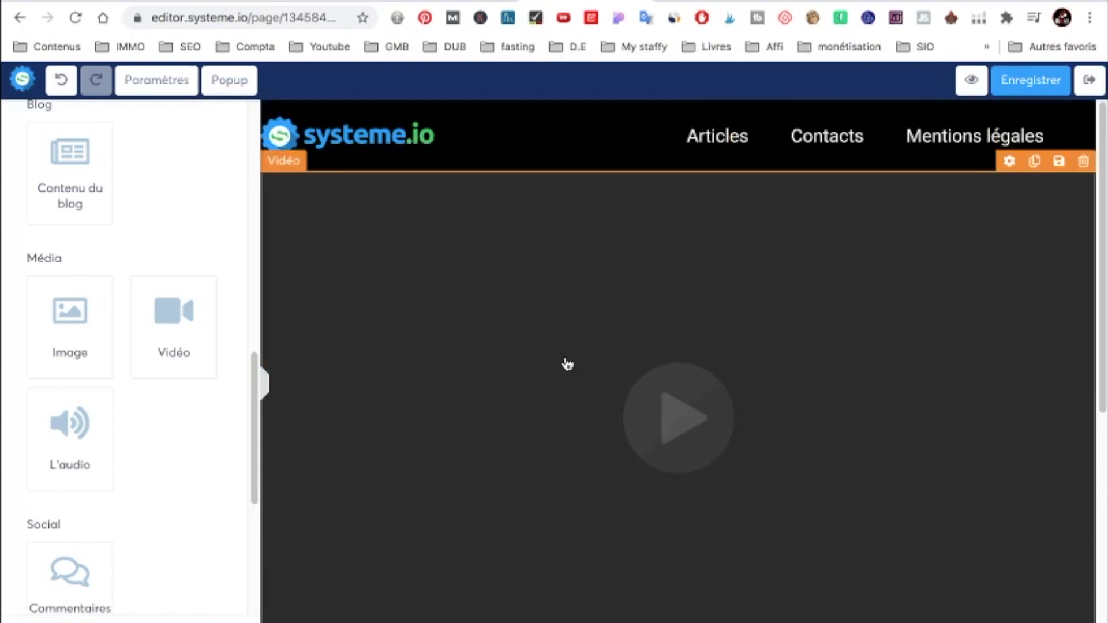
Insert a horizontal line between the video and the blog content.
scroll(614, 416, "down", 7)
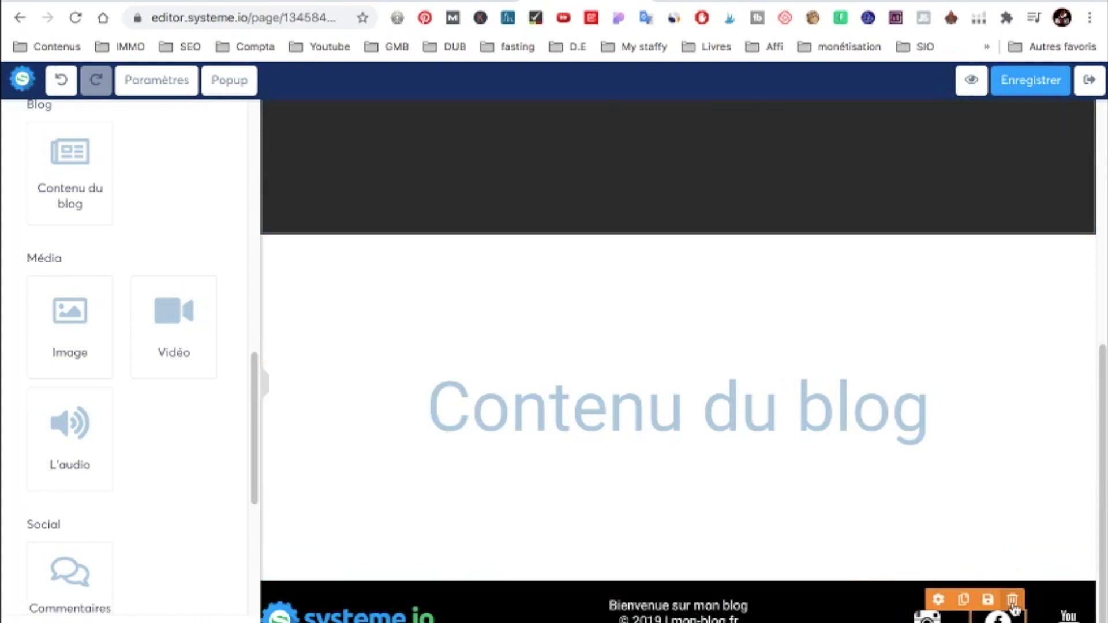
scroll(114, 456, "down", 5)
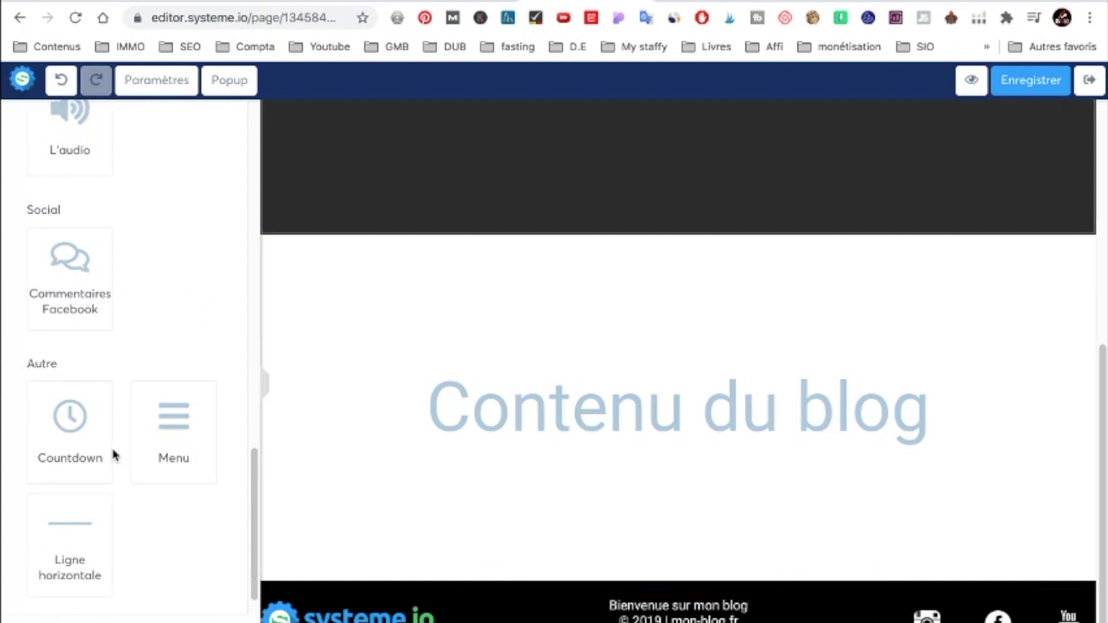
left_click_drag(68, 529, 609, 237)
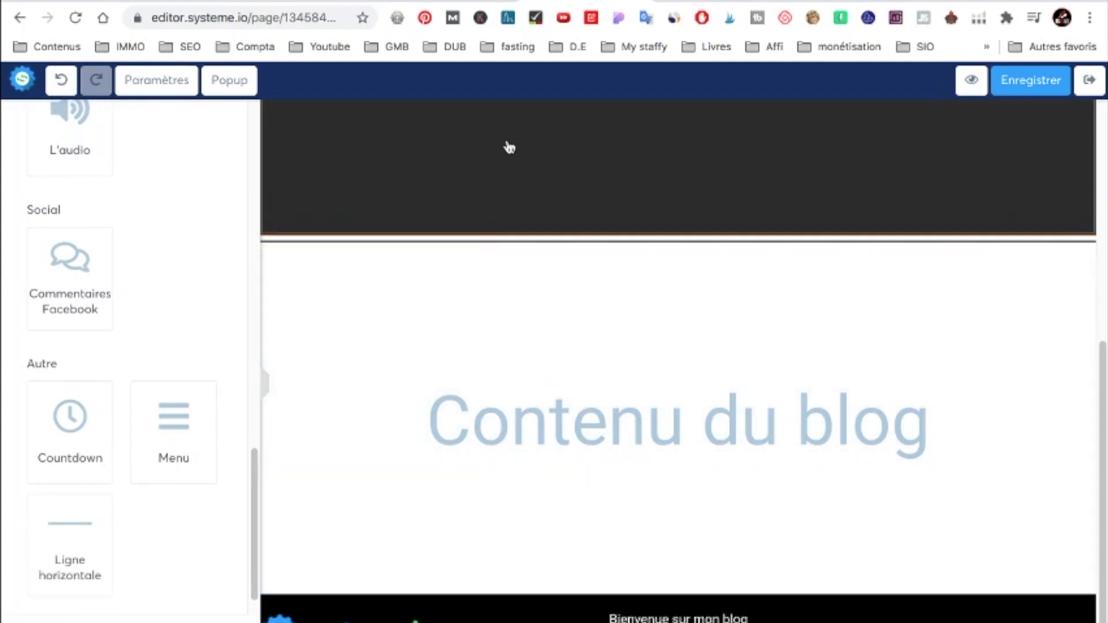
Insert a 1/3 - 1/3 - 1/3 column row between the horizontal line and the blog content.
scroll(147, 305, "up", 1)
scroll(147, 304, "up", 10)
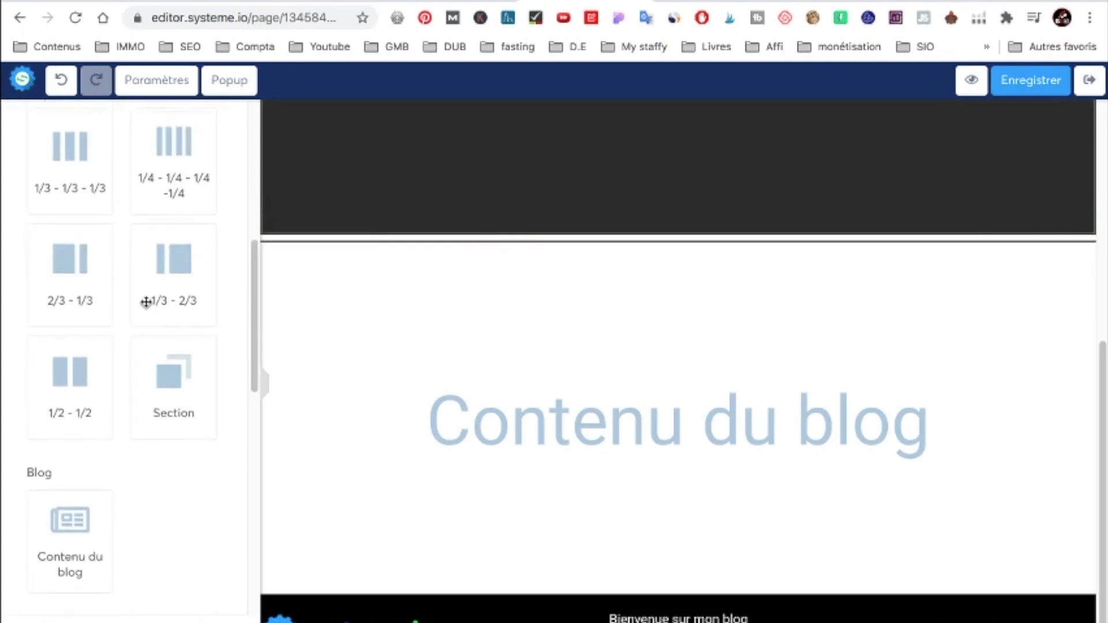
left_click_drag(64, 265, 598, 255)
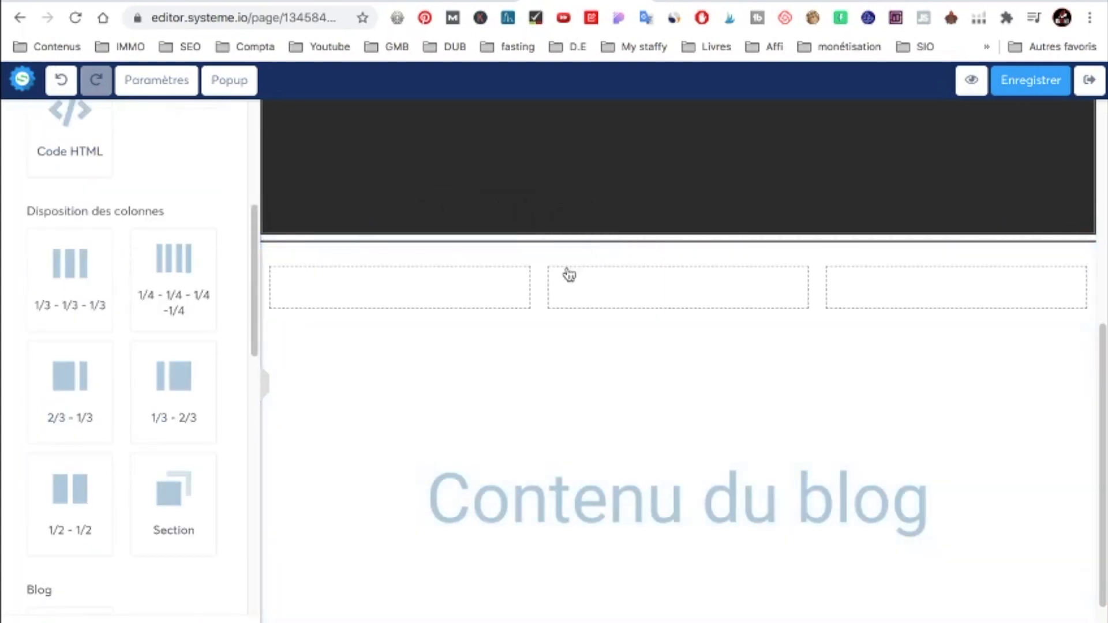
Move the video into the middle column of the three-column row and widen that column on both sides.
scroll(438, 292, "up", 3)
left_click_drag(604, 208, 654, 424)
scroll(640, 343, "up", 3)
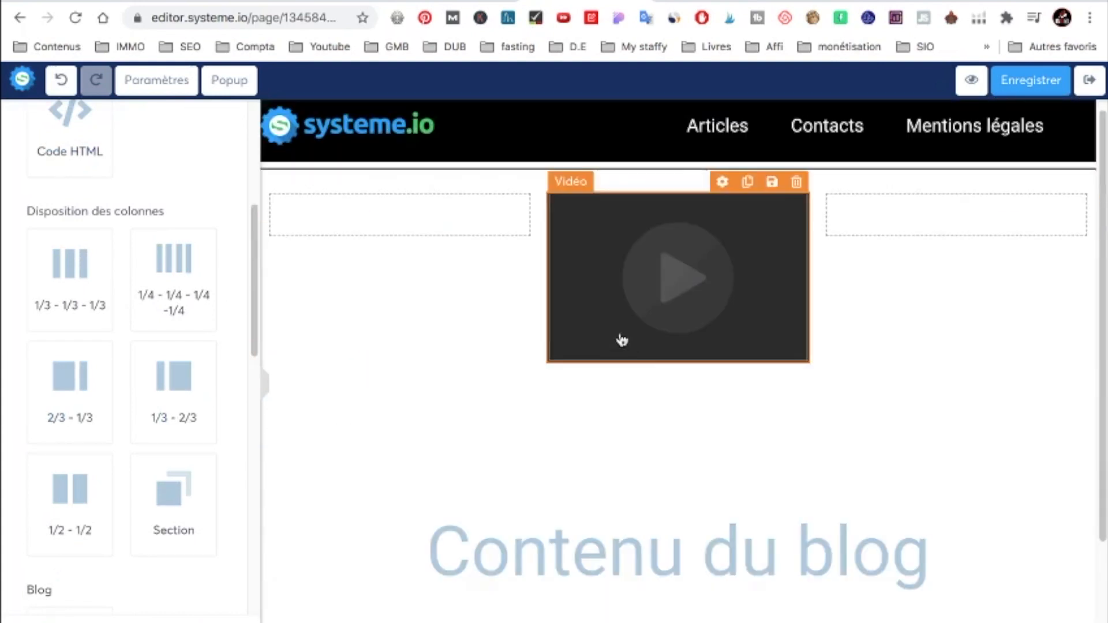
left_click_drag(539, 279, 483, 301)
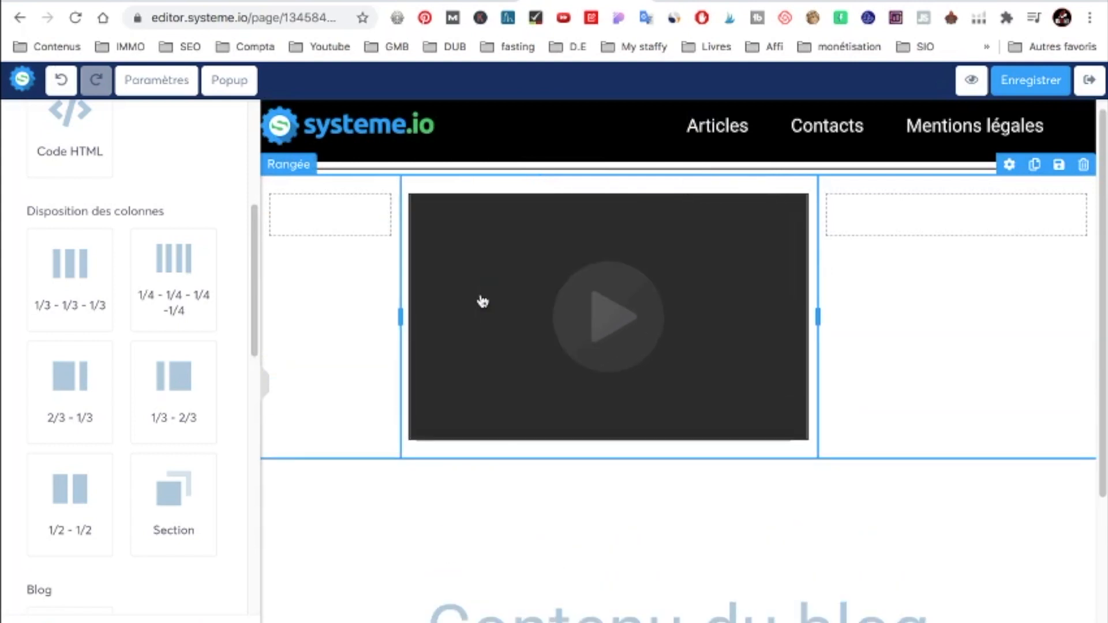
left_click_drag(818, 316, 938, 340)
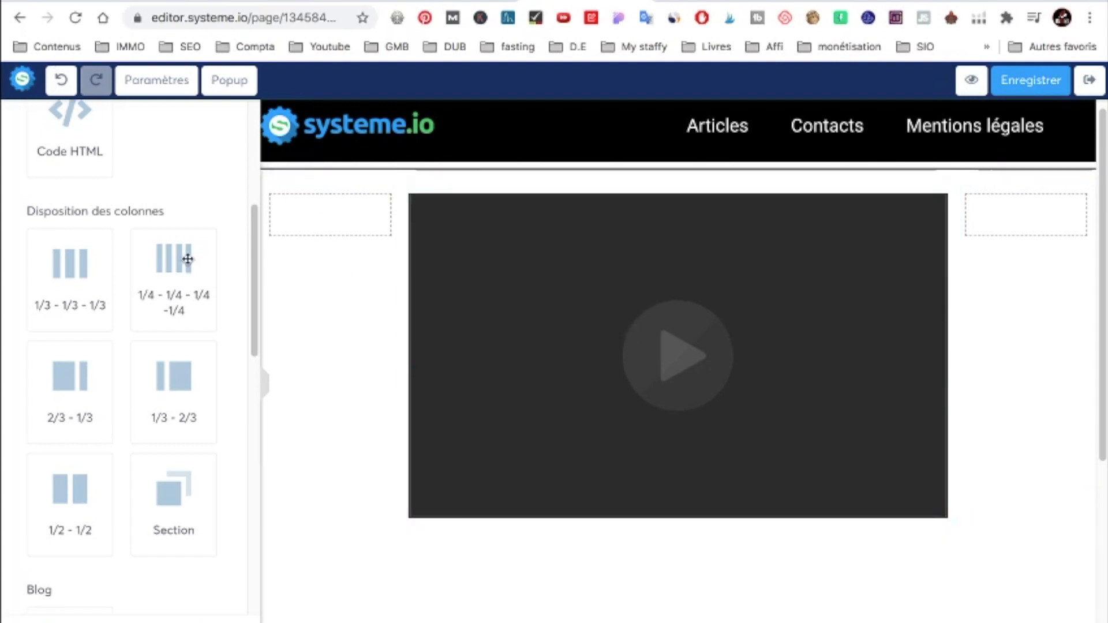
Set the video's automatic start (Démarrage automatique) to Visible, keeping its control buttons Visible, and save the template.
left_click(570, 313)
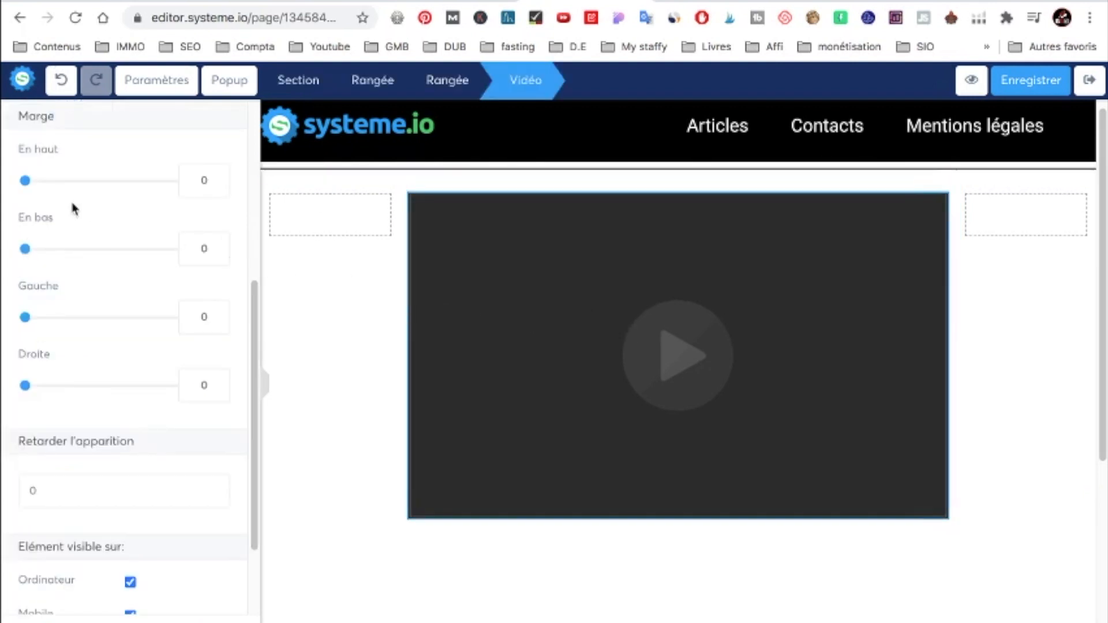
scroll(74, 209, "up", 6)
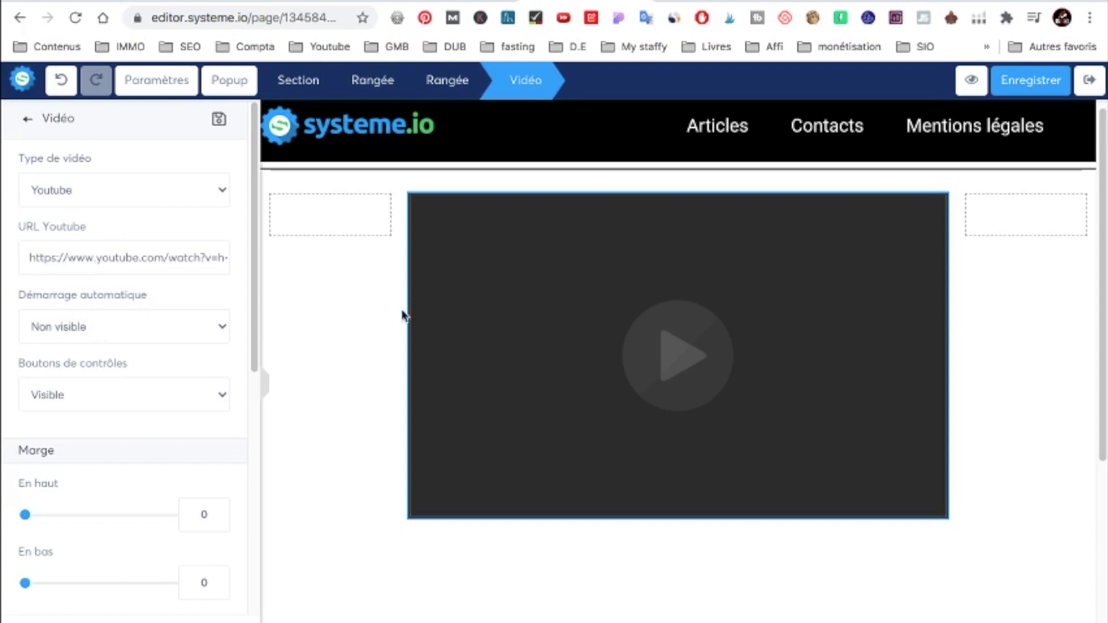
left_click(111, 329)
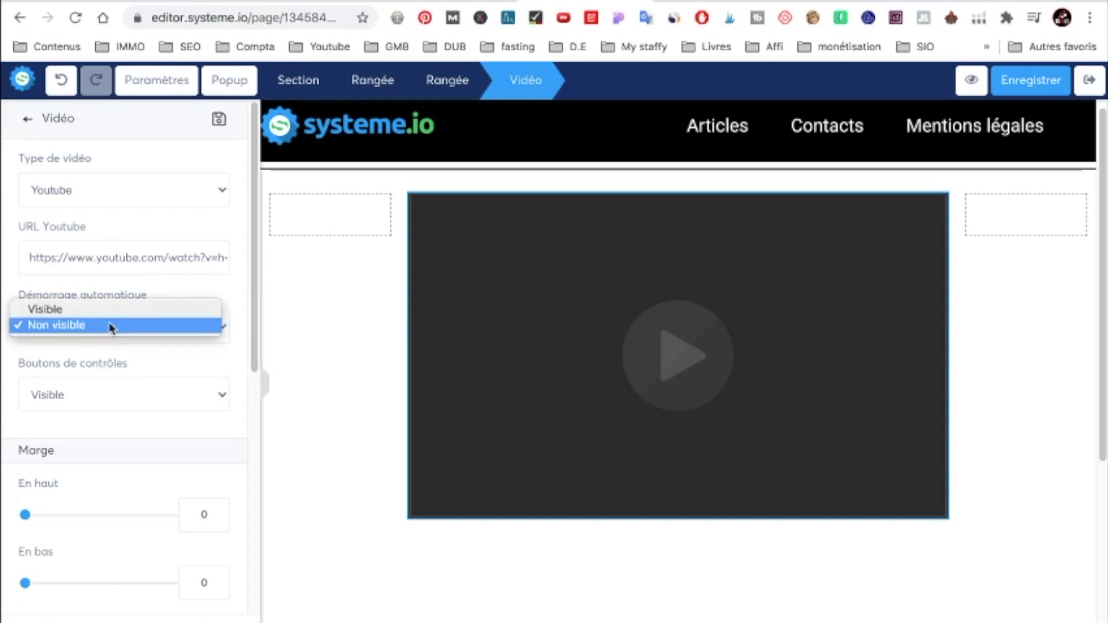
left_click(90, 310)
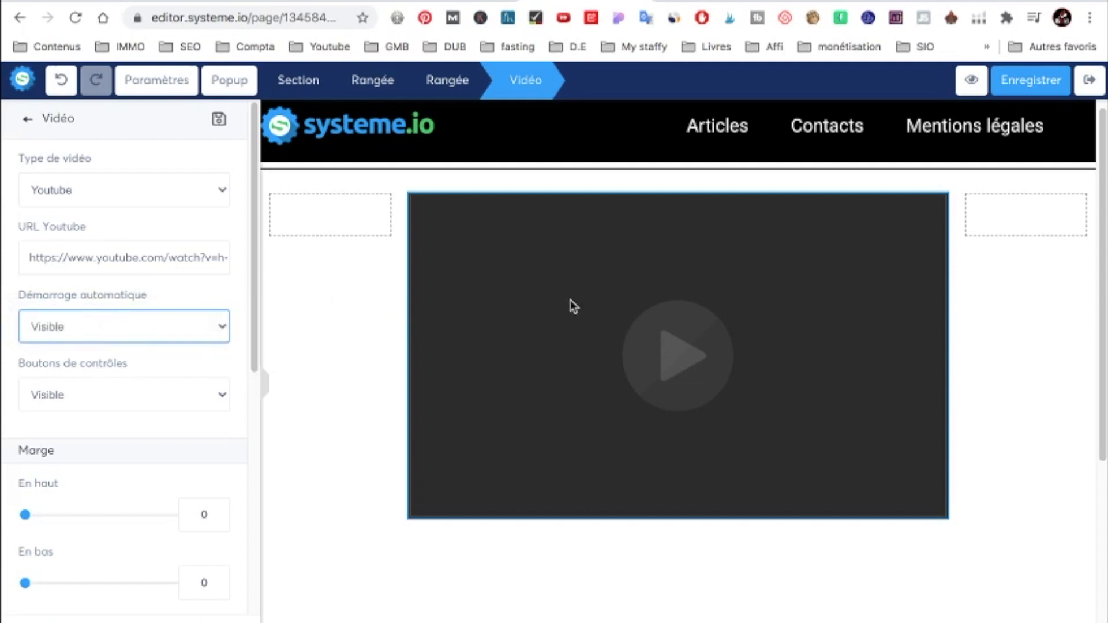
left_click(79, 399)
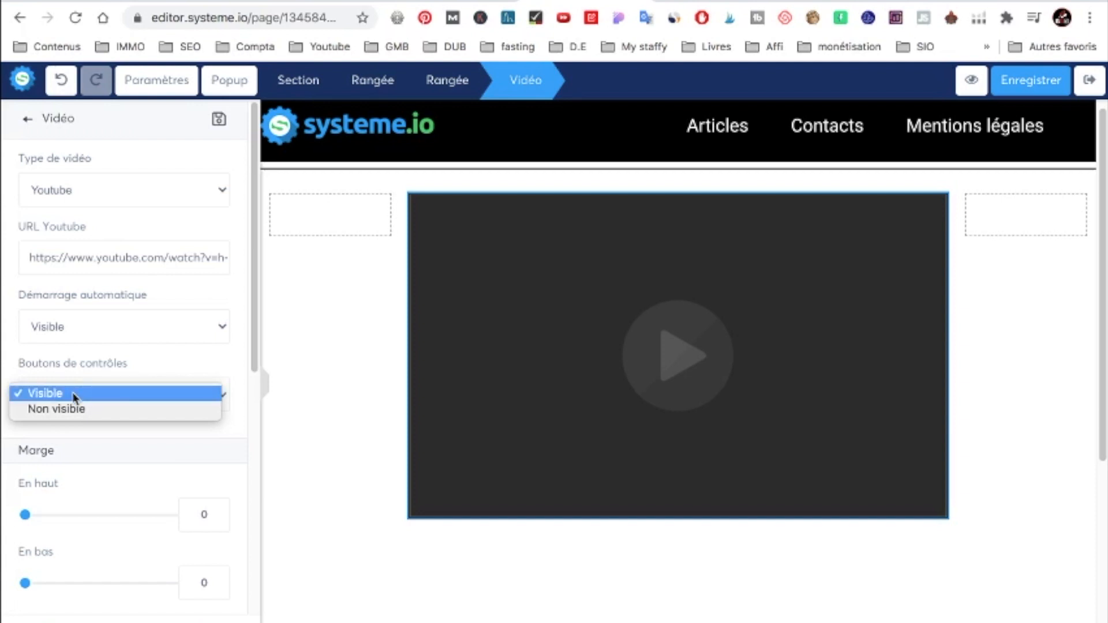
left_click(168, 352)
left_click(1050, 85)
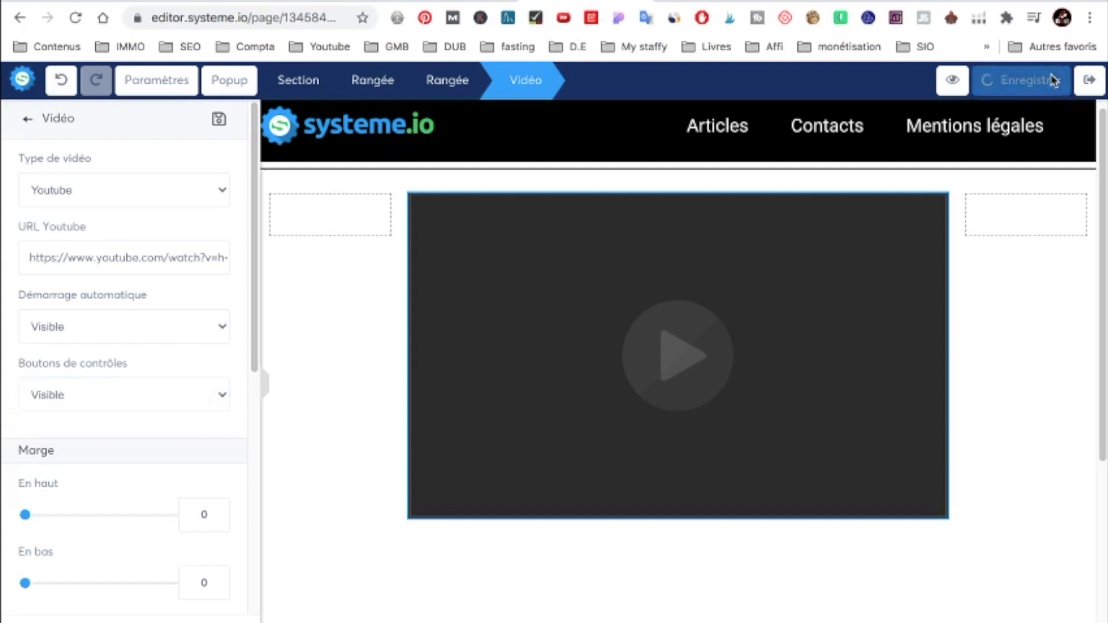
Preview the blog page, check the video and the blog content area below it, and return to the editor.
left_click(969, 82)
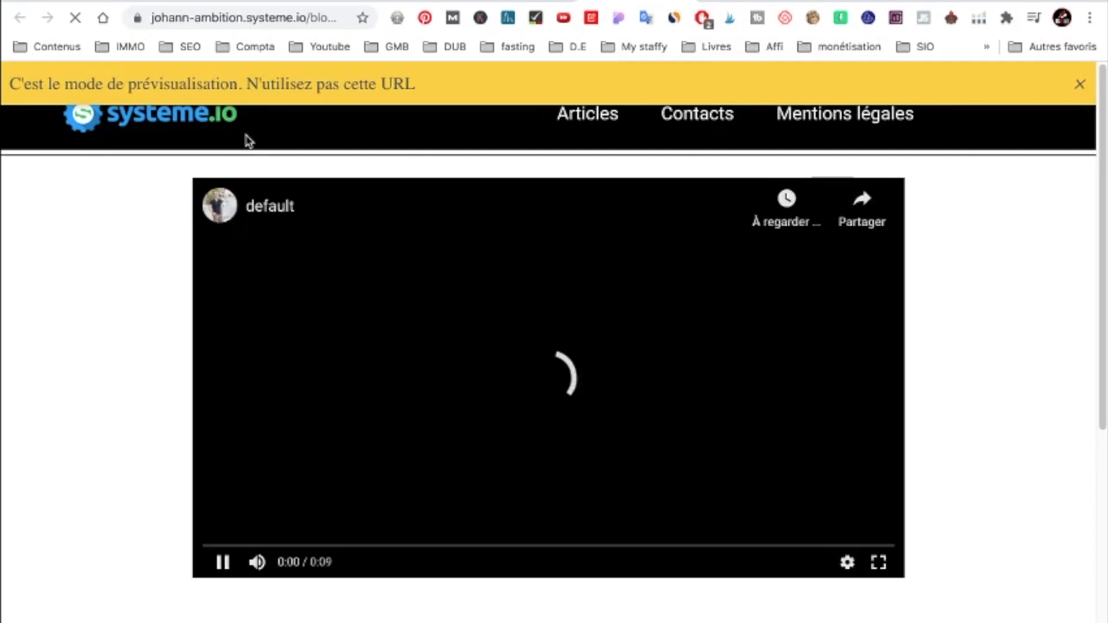
scroll(384, 353, "down", 6)
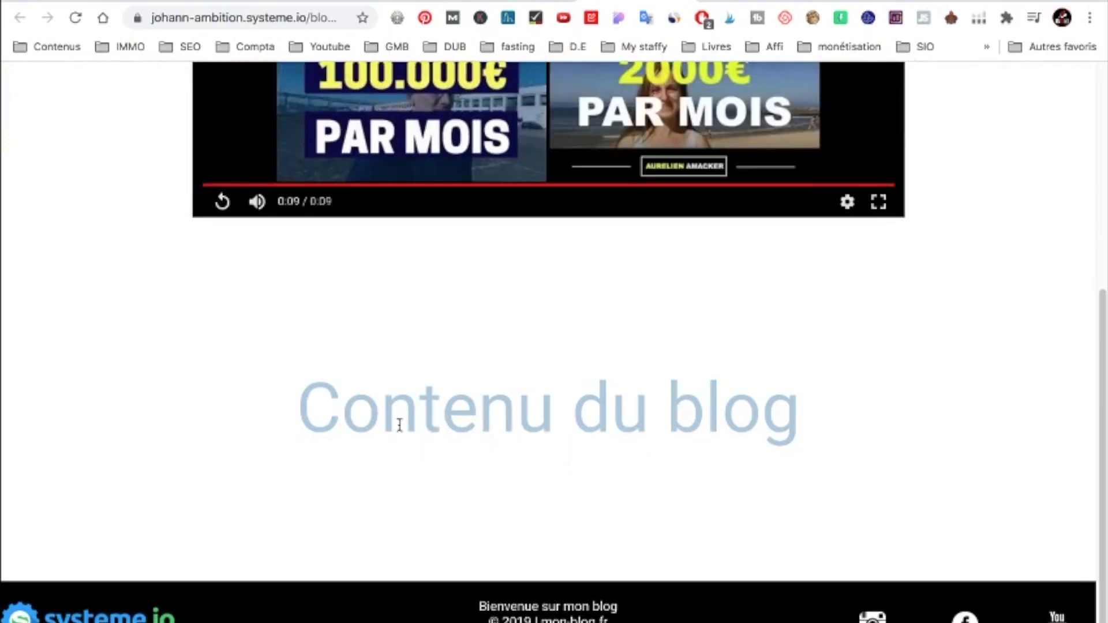
left_click_drag(363, 426, 611, 412)
left_click_drag(301, 413, 805, 435)
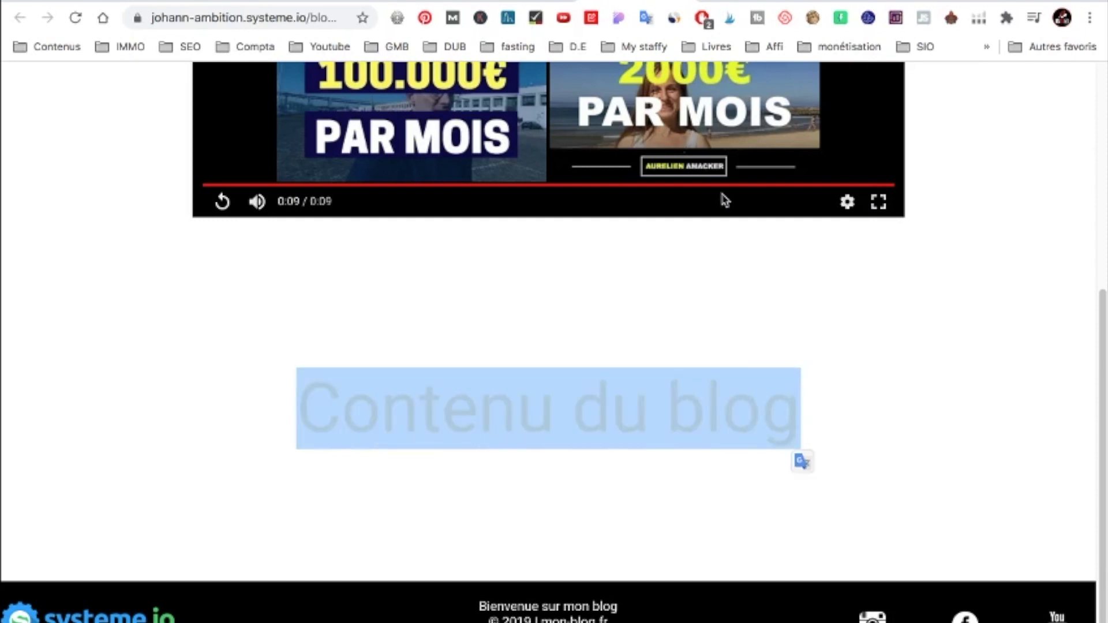
scroll(838, 149, "up", 6)
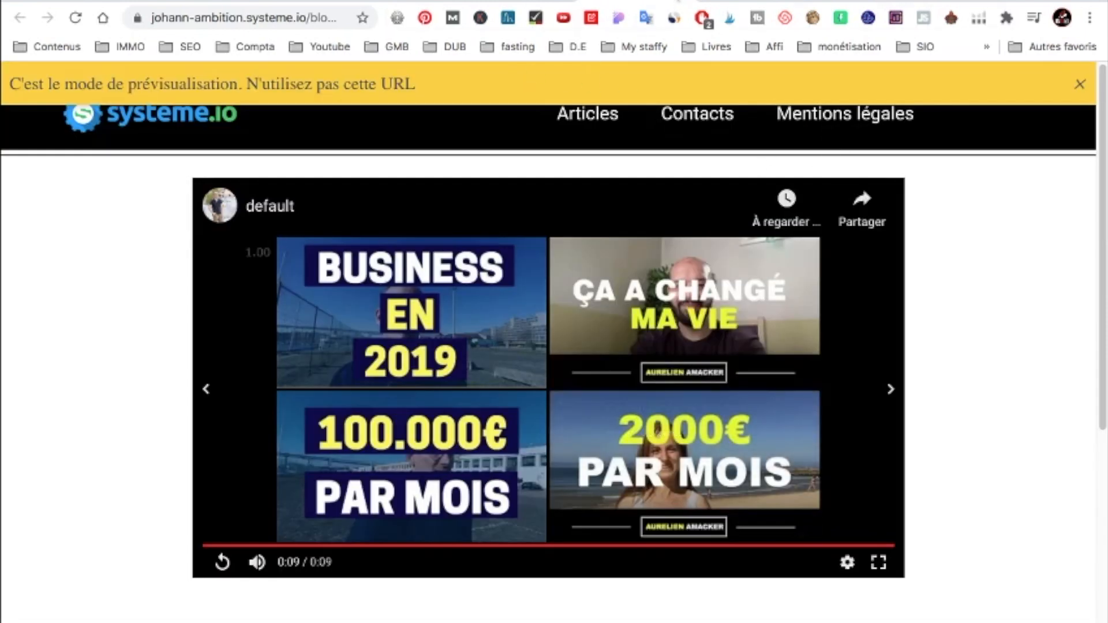
key("ctrl+shift+Tab")
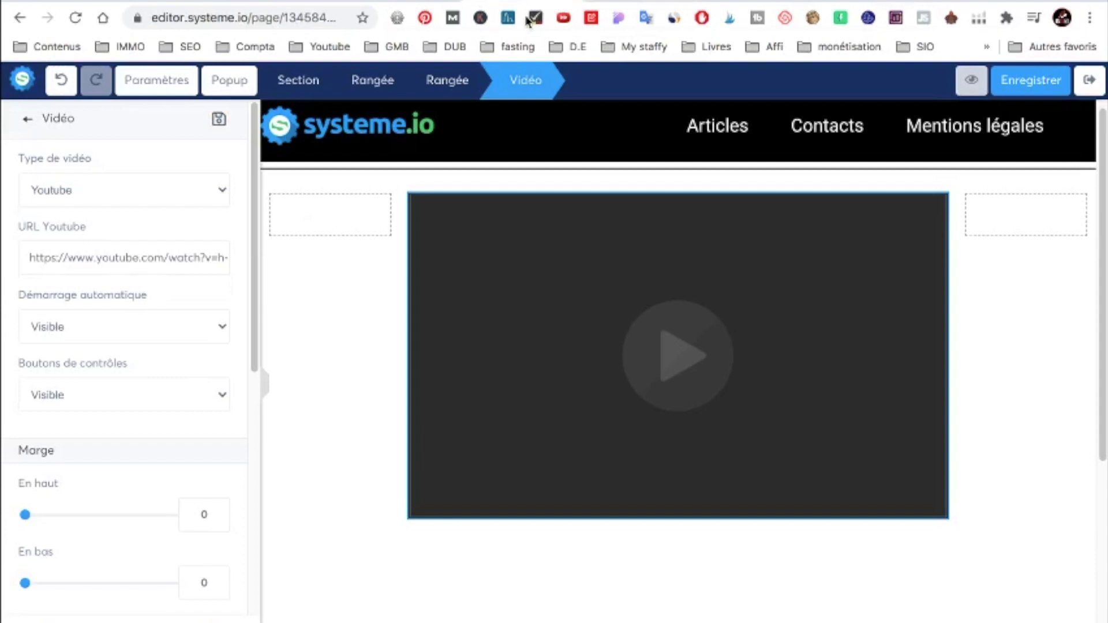
left_click(485, 157)
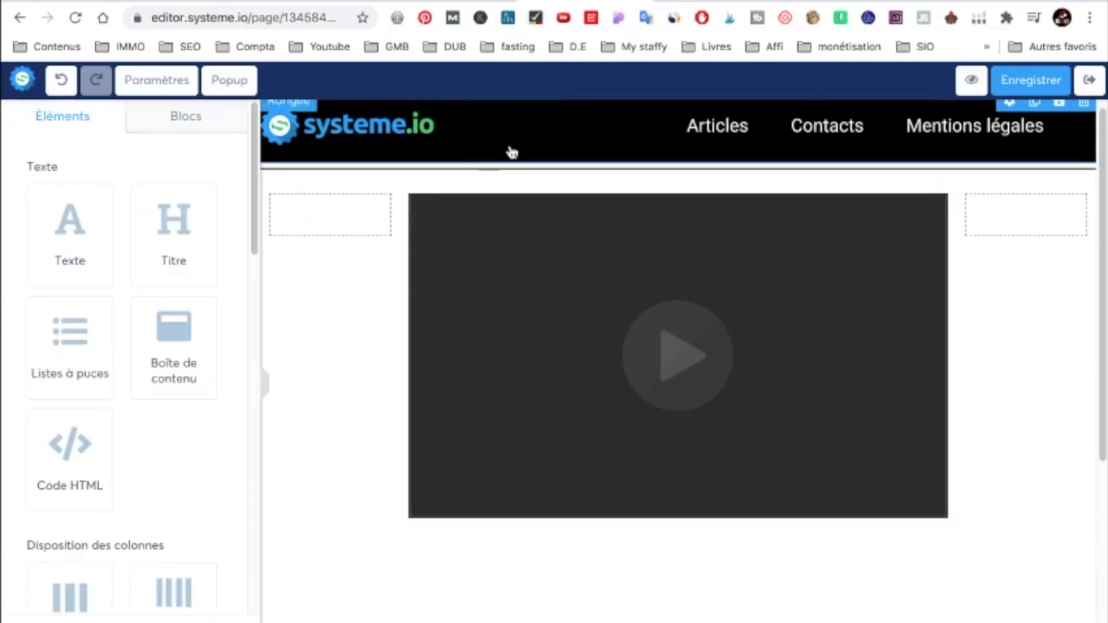
left_click(511, 151)
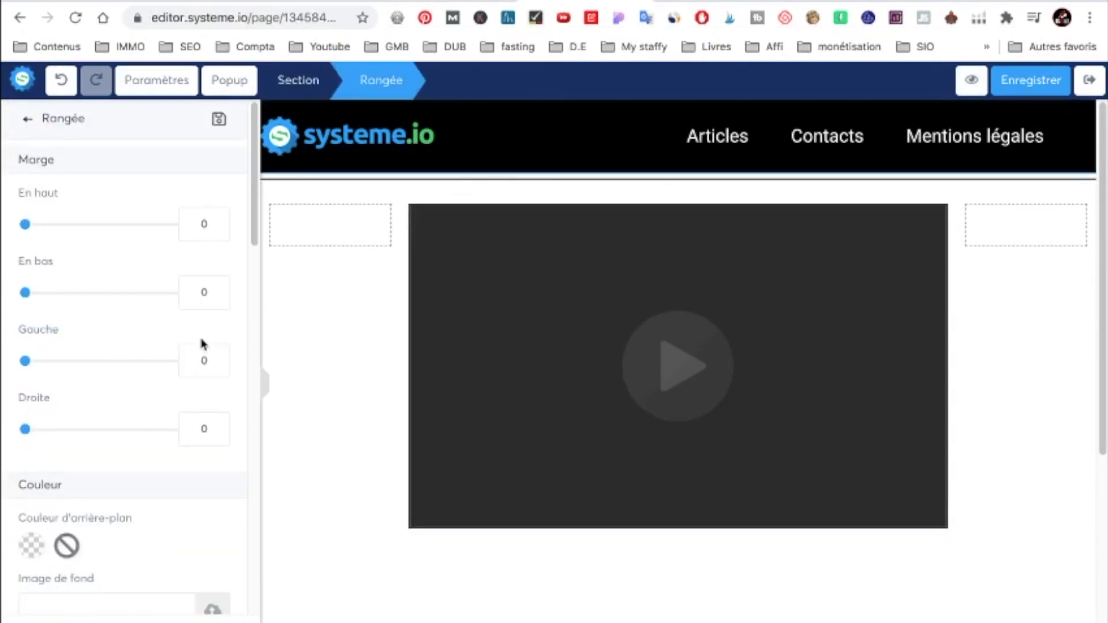
scroll(126, 361, "down", 5)
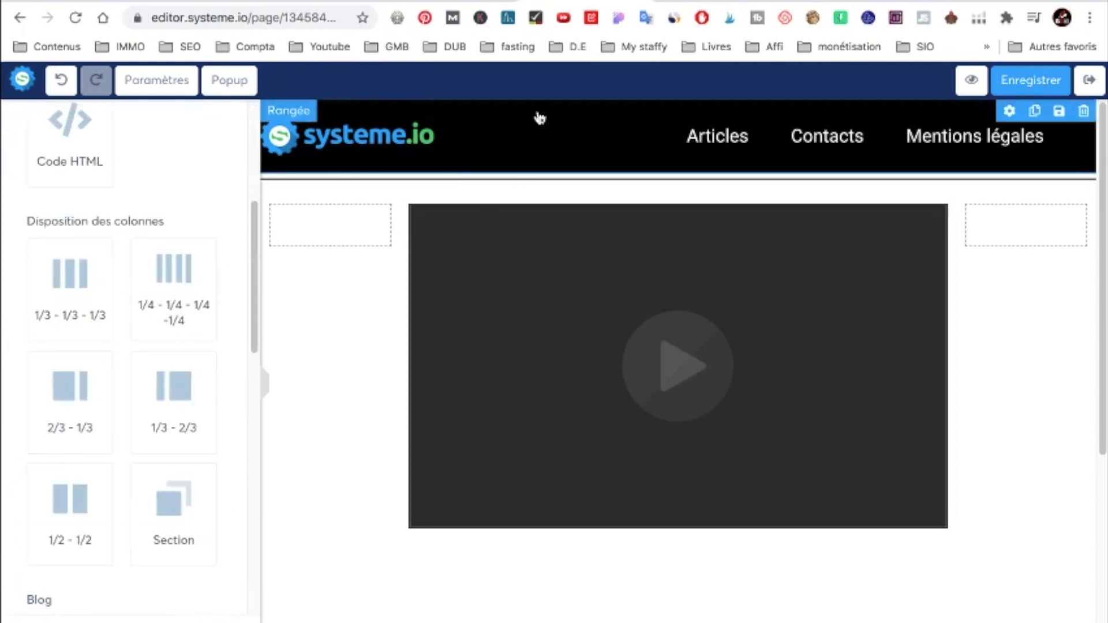
scroll(94, 279, "up", 3)
scroll(94, 279, "down", 15)
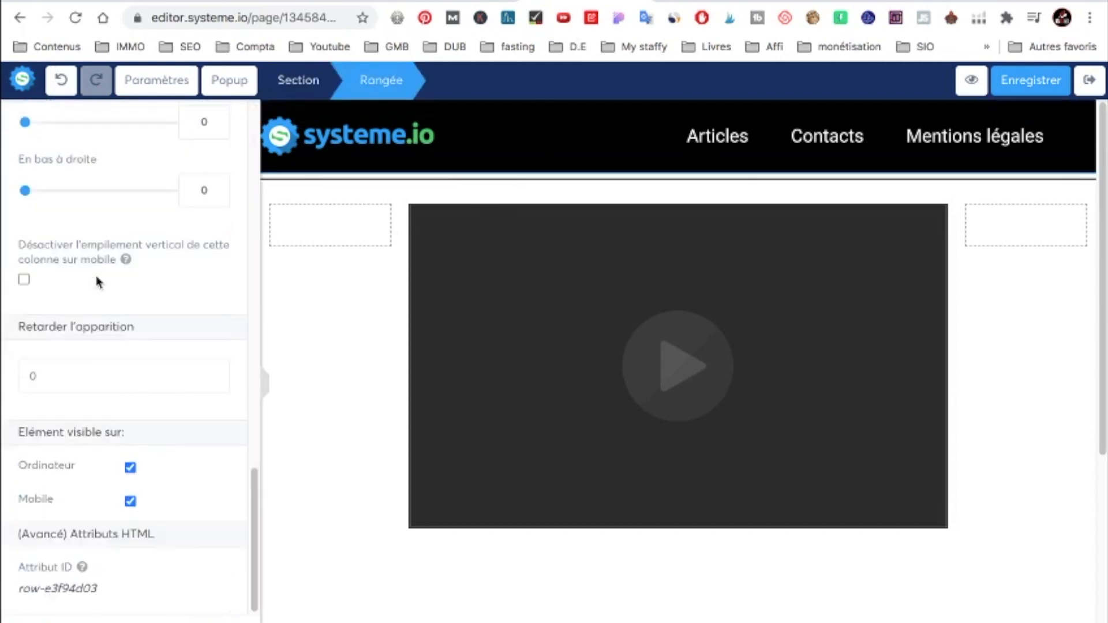
left_click(715, 165)
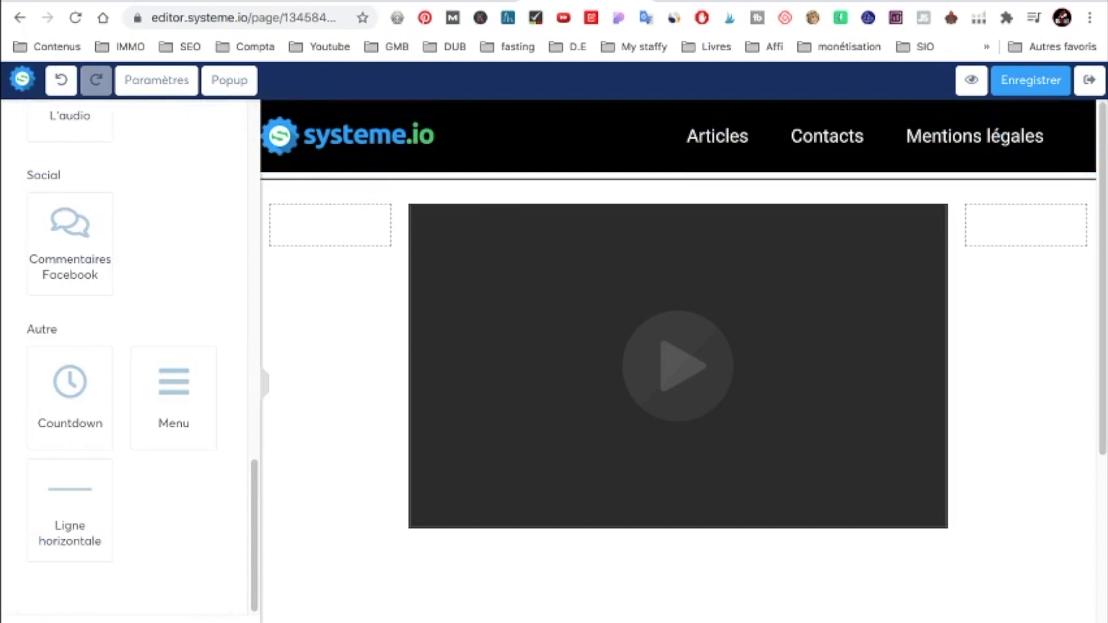
Try white, green and red as the header row's background colour, and set it back to black.
left_click(526, 151)
left_click(515, 164)
left_click(553, 166)
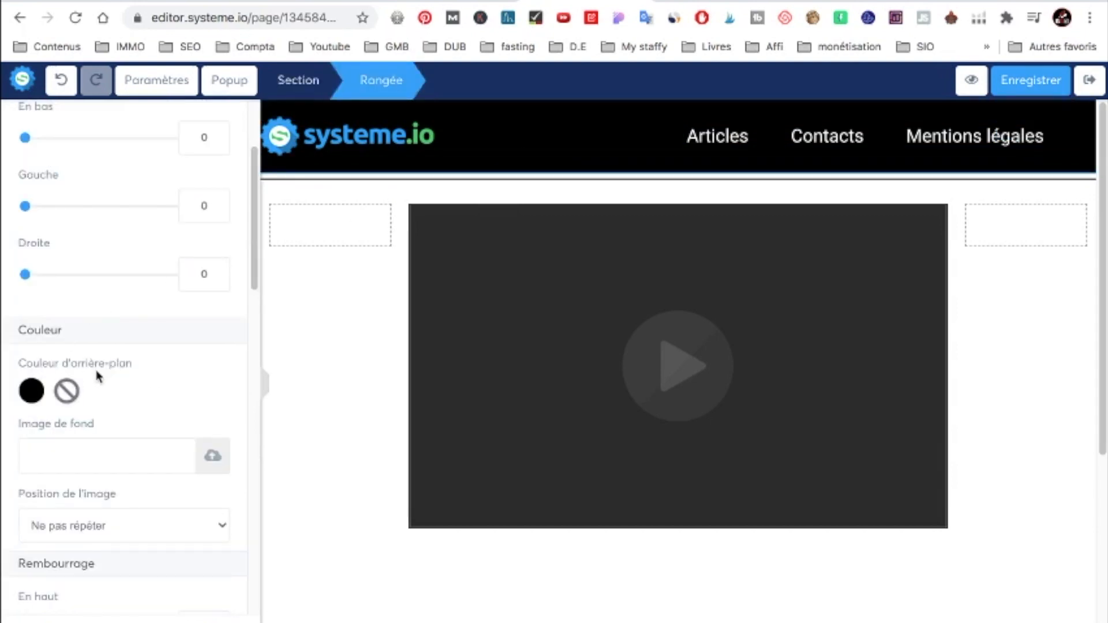
left_click(32, 393)
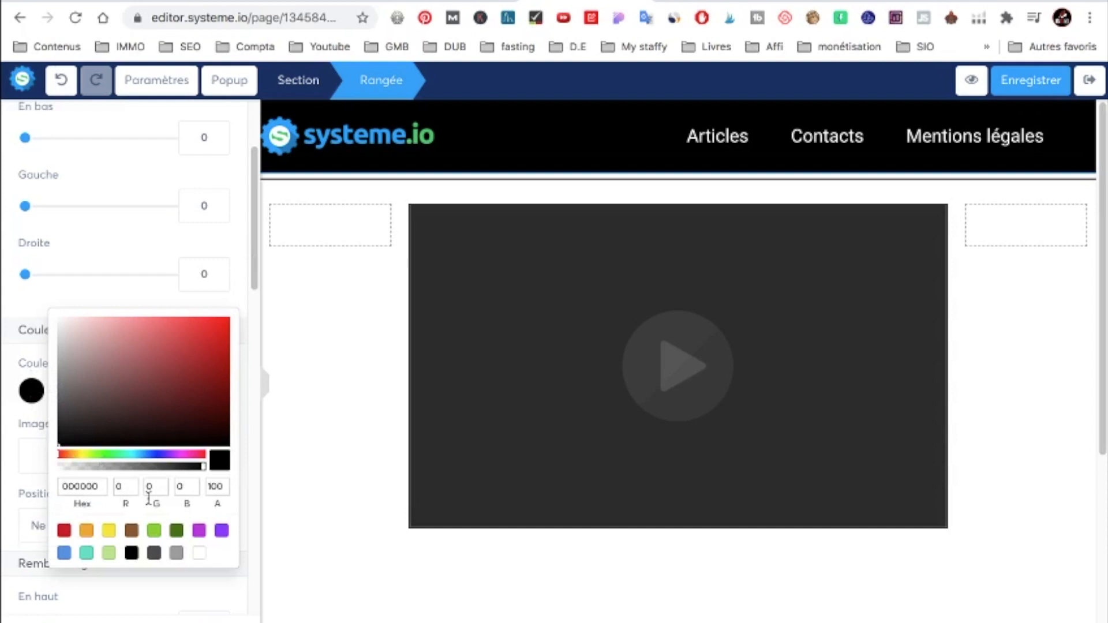
left_click(199, 554)
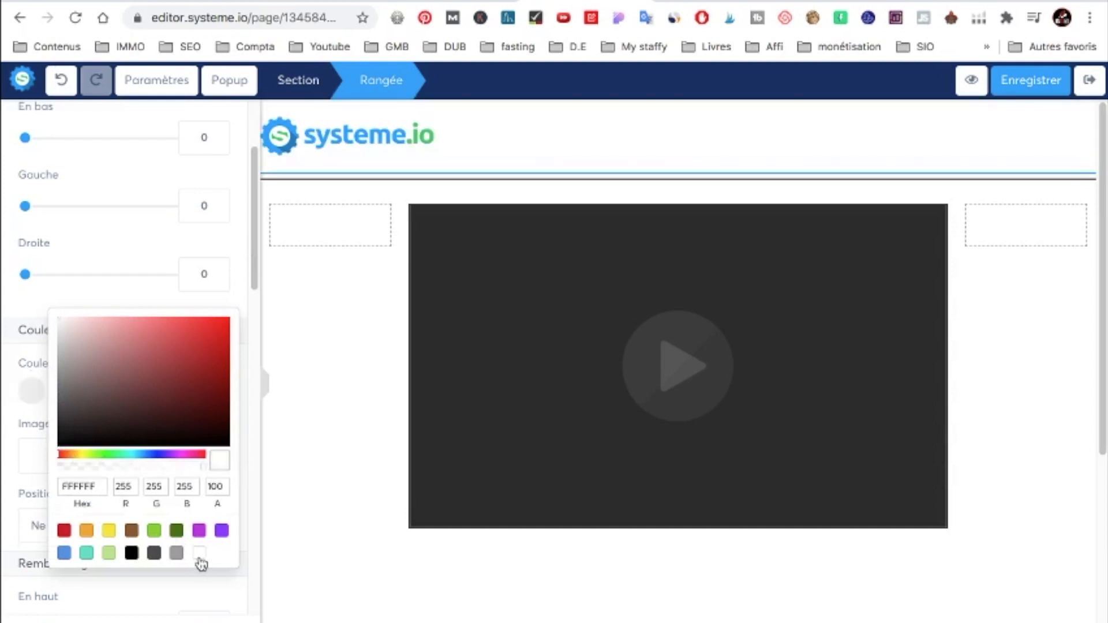
left_click(154, 530)
left_click(64, 531)
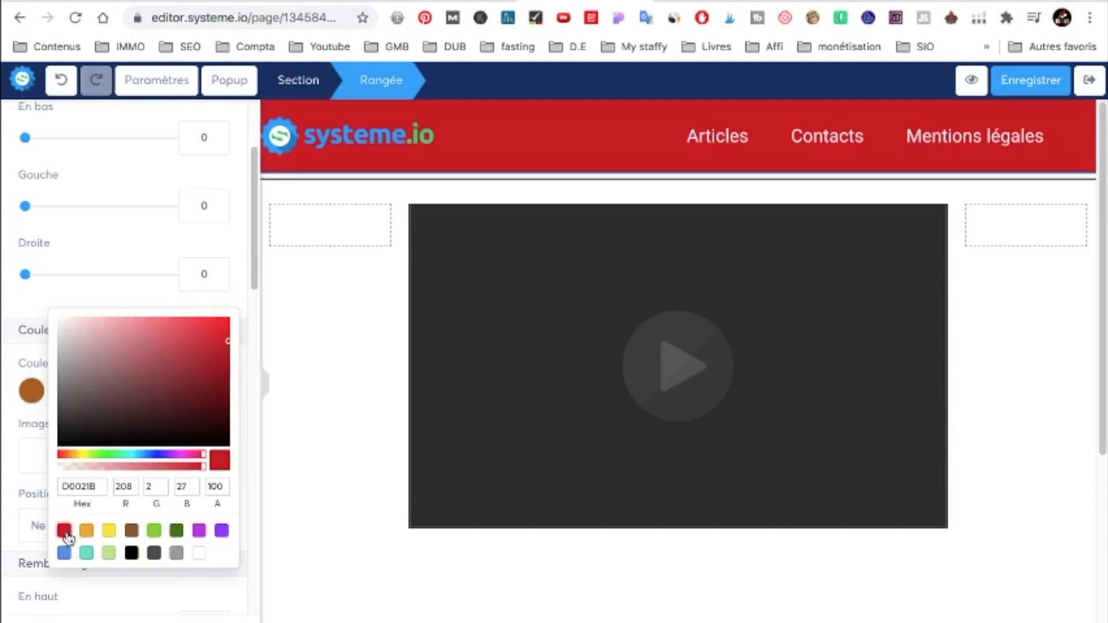
left_click(131, 553)
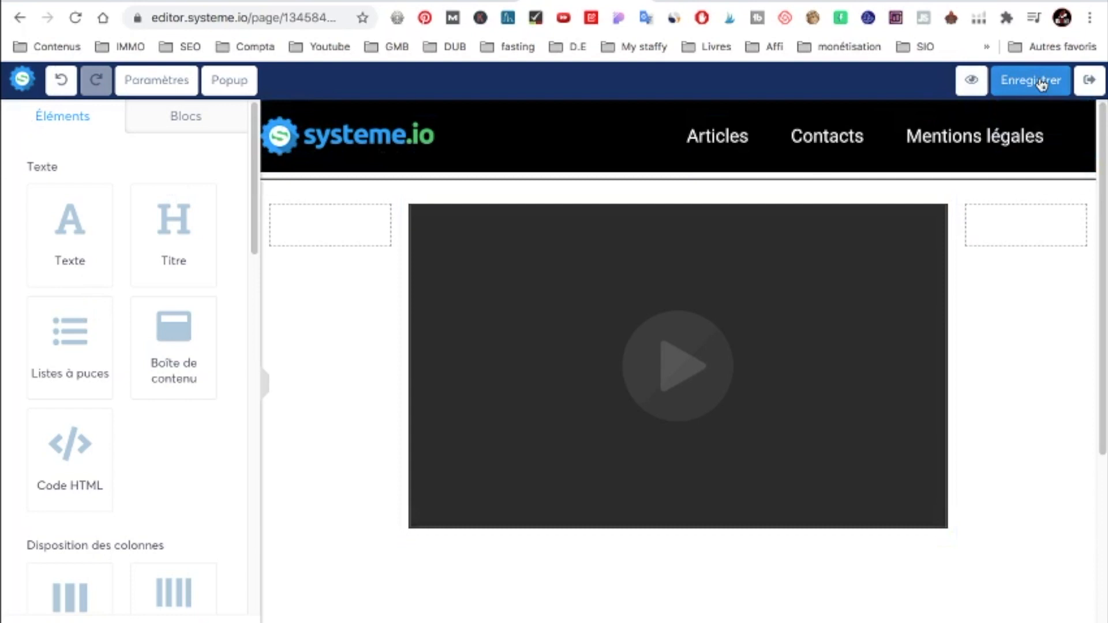
scroll(918, 272, "down", 5)
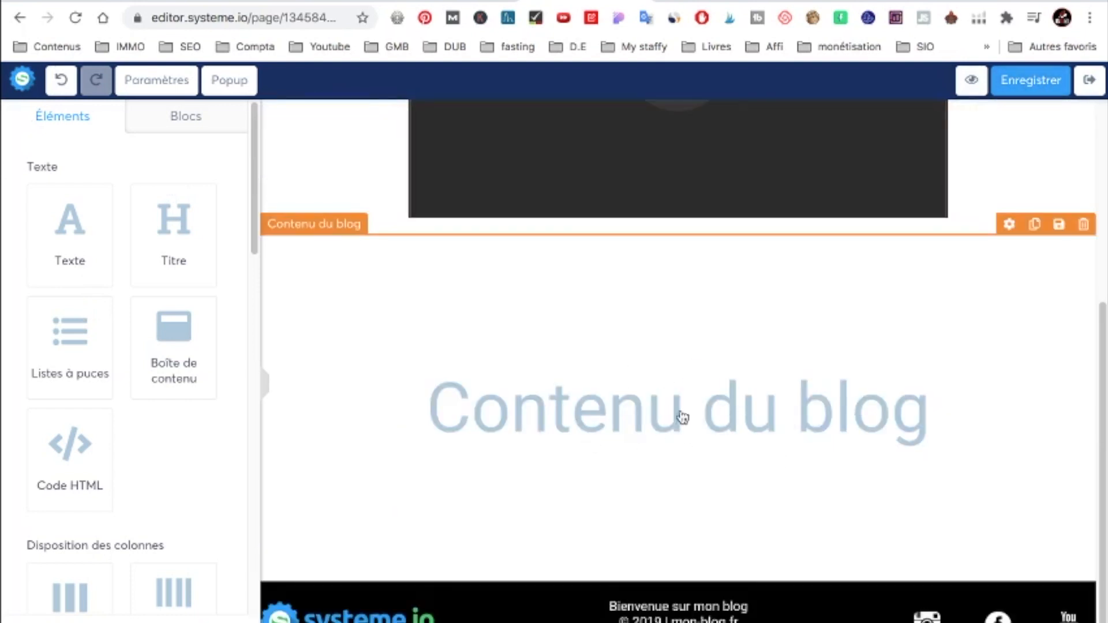
scroll(750, 323, "up", 6)
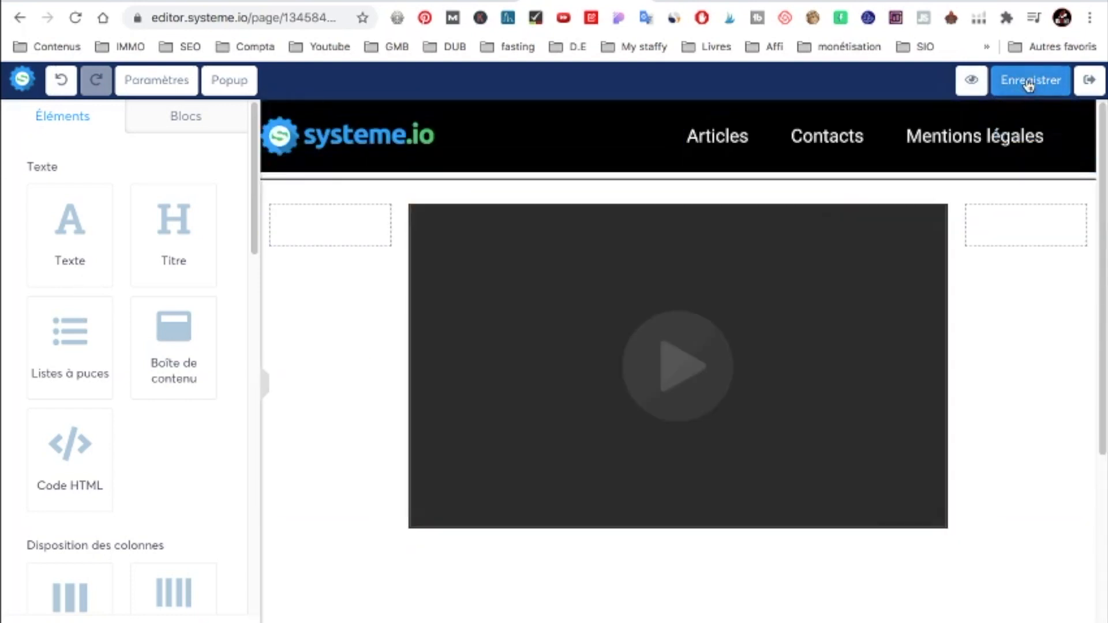
Save and exit the blog template, and open the blog's Page d'accueil for editing from its list of pages.
left_click(1029, 85)
left_click(1089, 80)
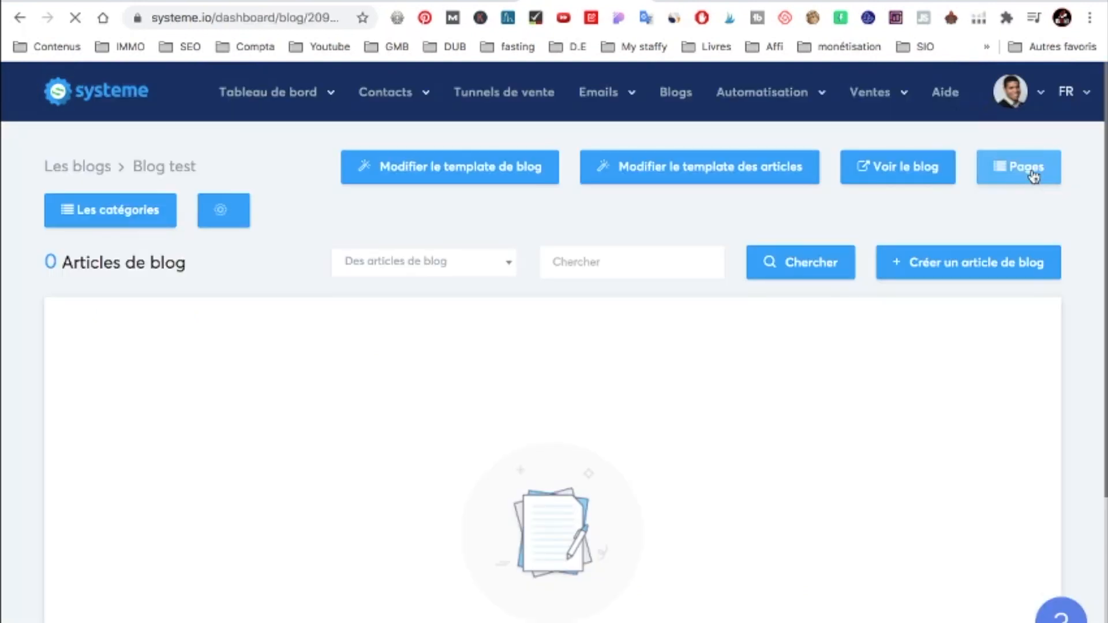
left_click(1032, 173)
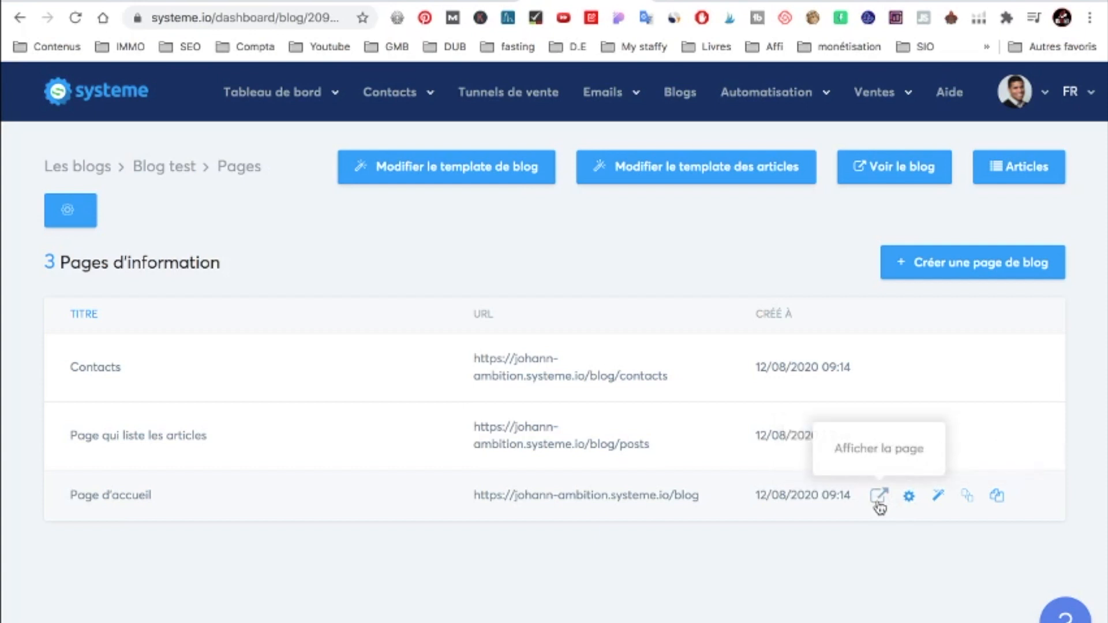
left_click(940, 500)
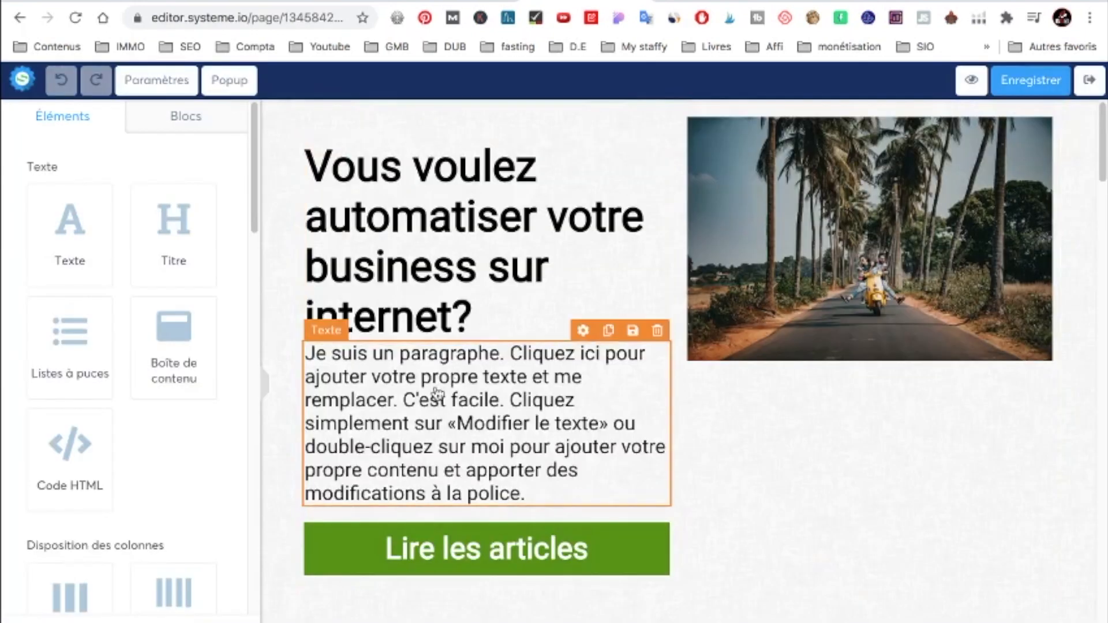
Replace "sur internet" in the home page headline so that it reads "Vous voulez automatiser votre business en ligne?".
left_click(850, 258)
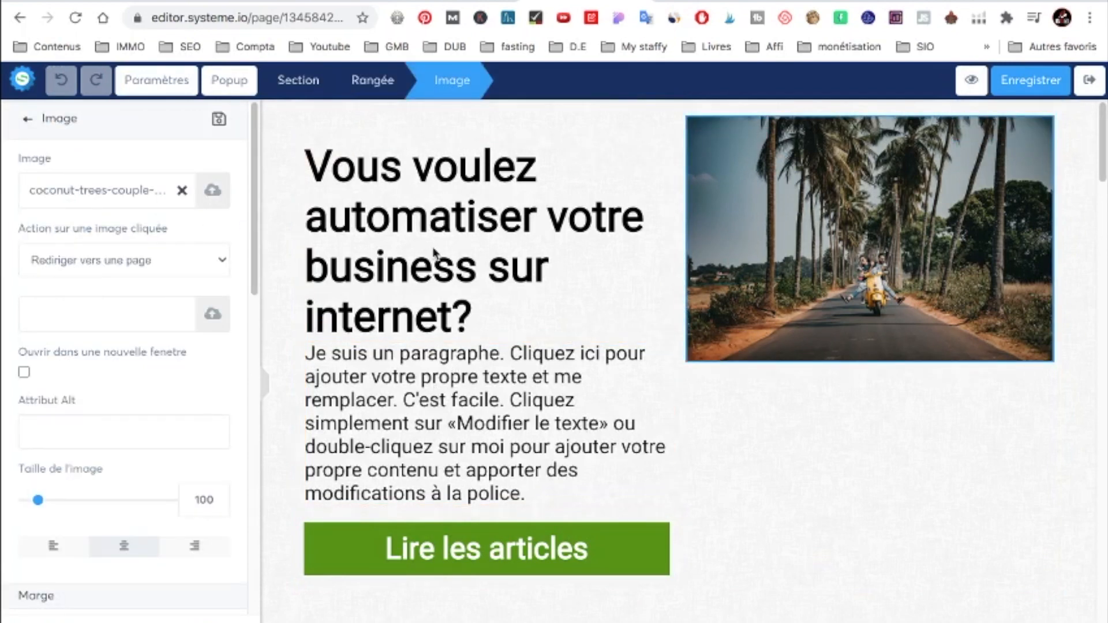
left_click(428, 291)
left_click(425, 297)
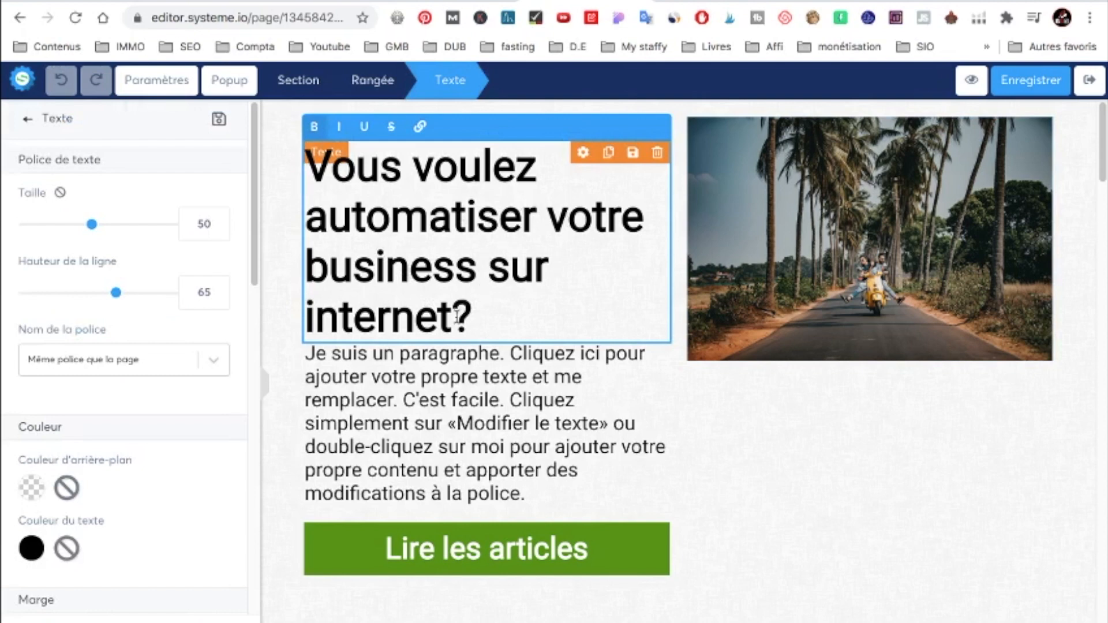
left_click_drag(453, 317, 510, 267)
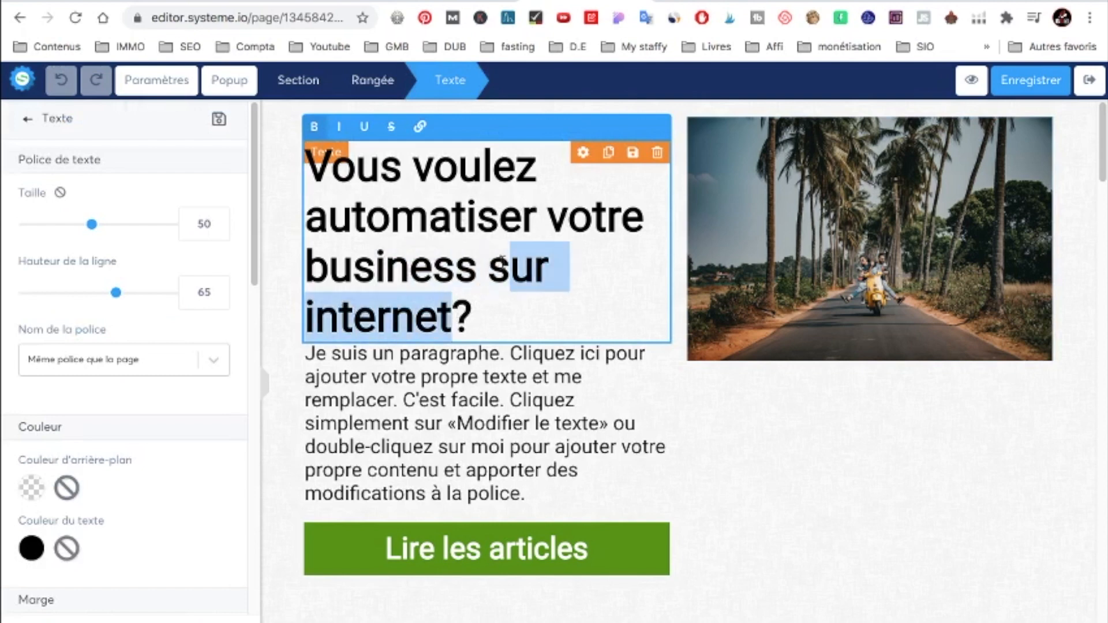
key("BackSpace")
key("BackSpace")
type("en ligne")
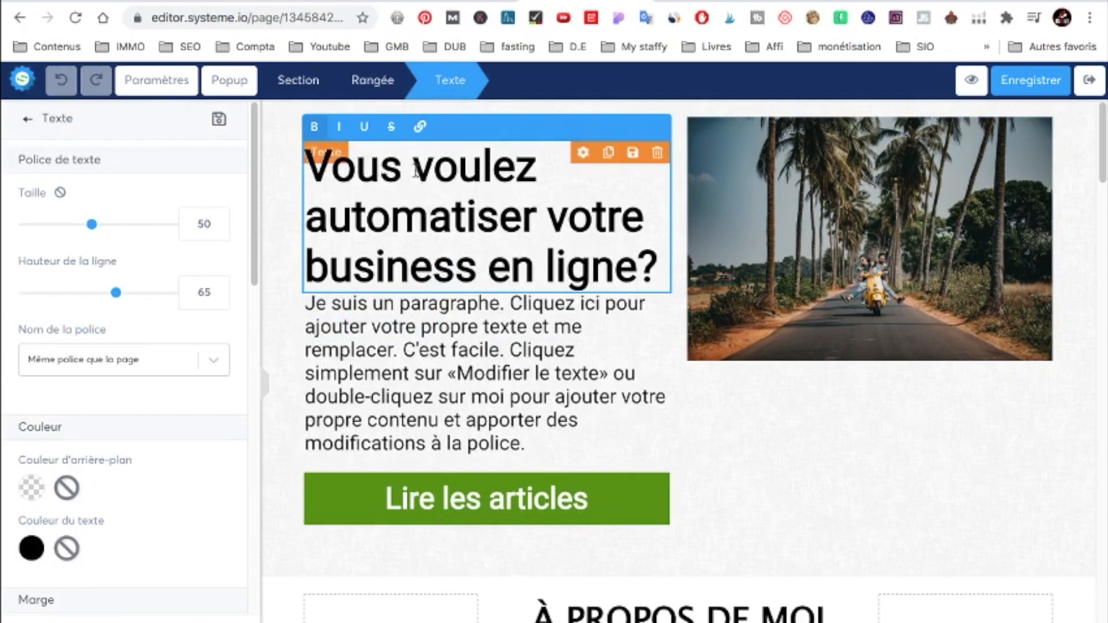
Check the link settings of the "Lire les articles" button and look over the "À propos de moi" section below it.
left_click(435, 508)
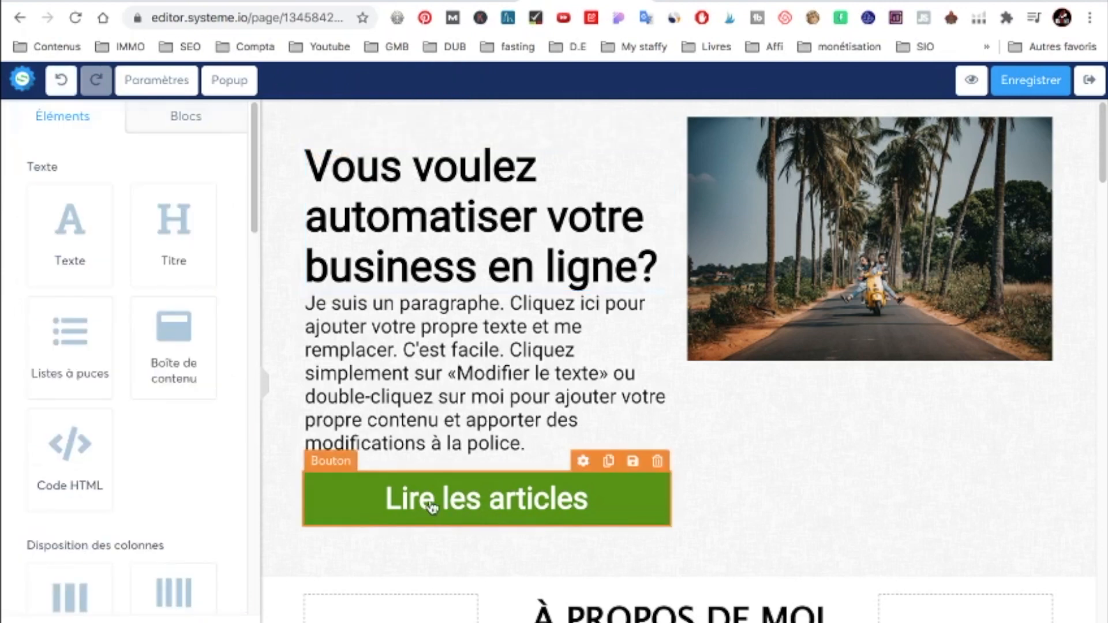
left_click(432, 506)
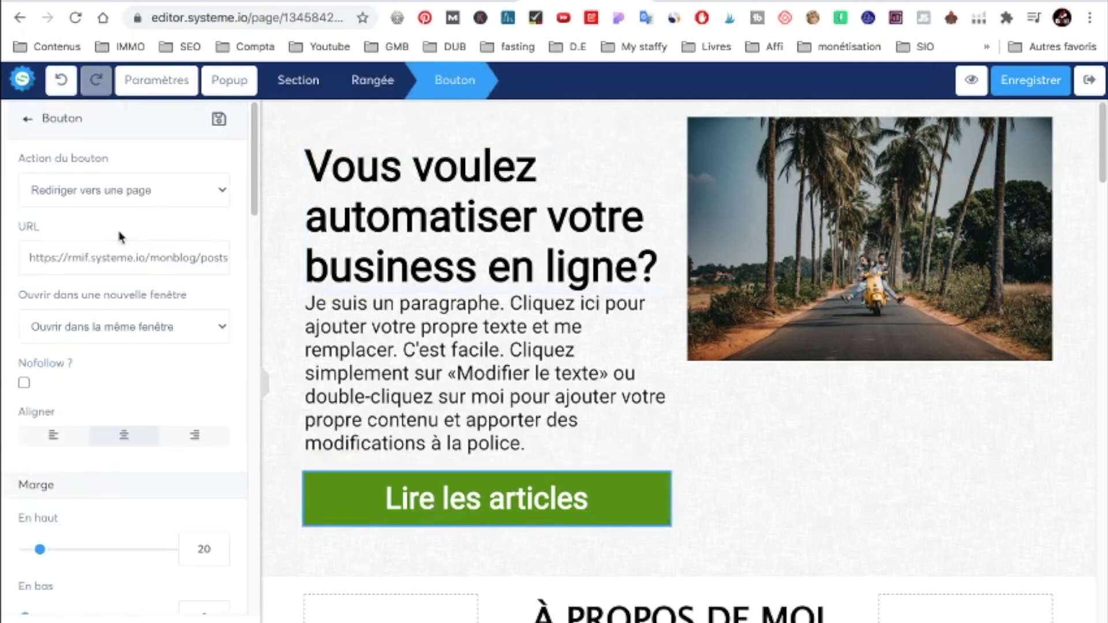
left_click(752, 458)
scroll(722, 451, "down", 5)
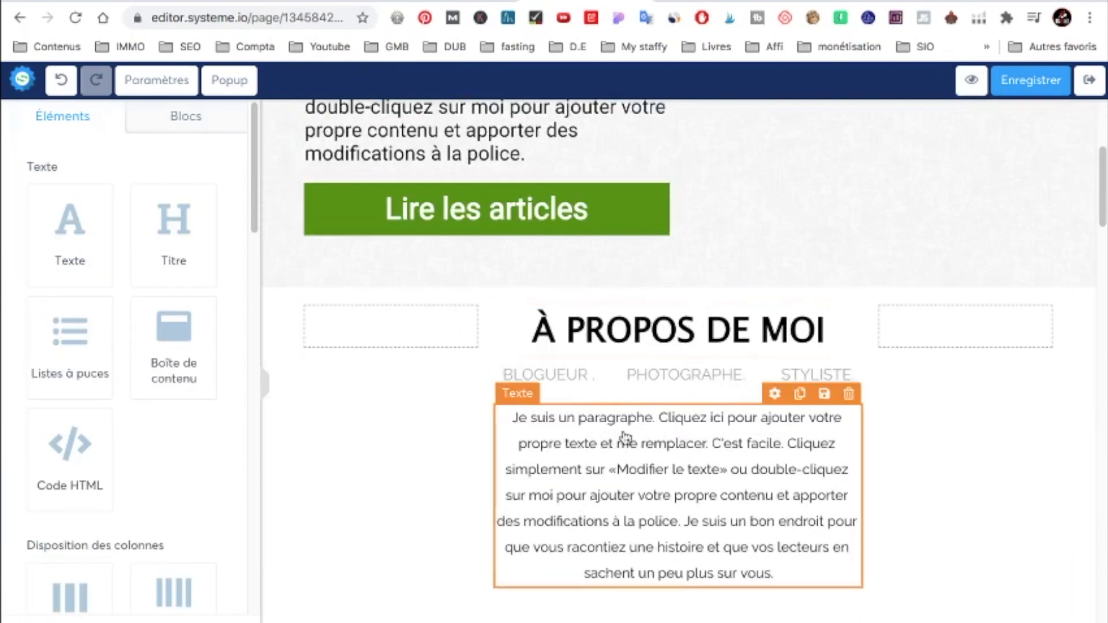
scroll(623, 437, "up", 5)
scroll(680, 531, "down", 2)
scroll(594, 396, "up", 2)
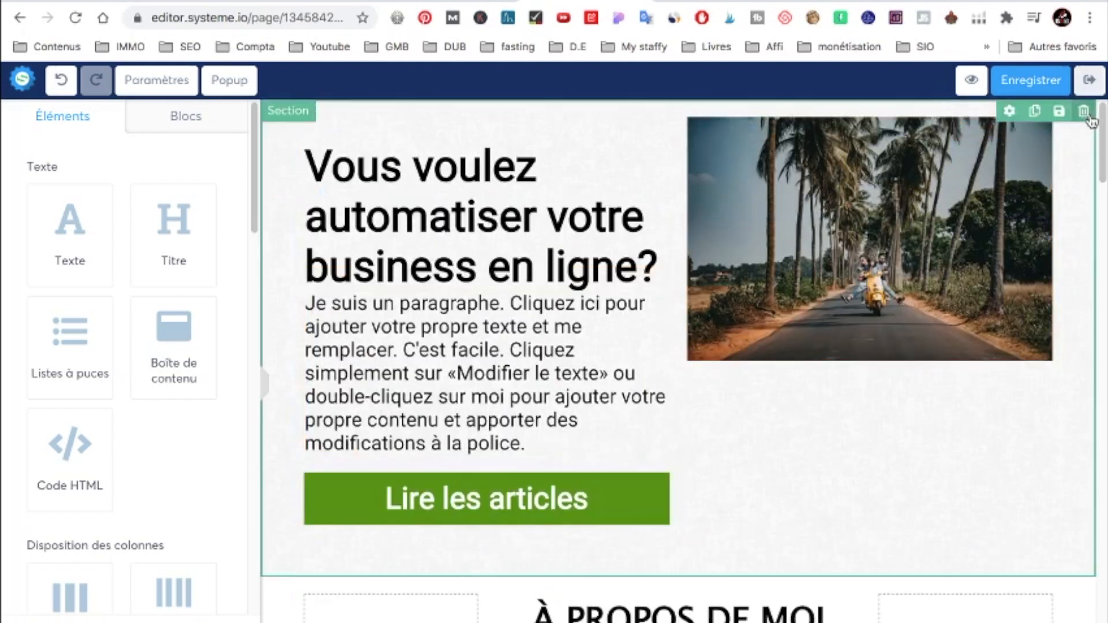
Duplicate the home page's first section containing the headline, paragraph, button and photo, and compare the copy with the original.
left_click(1036, 115)
scroll(865, 309, "down", 5)
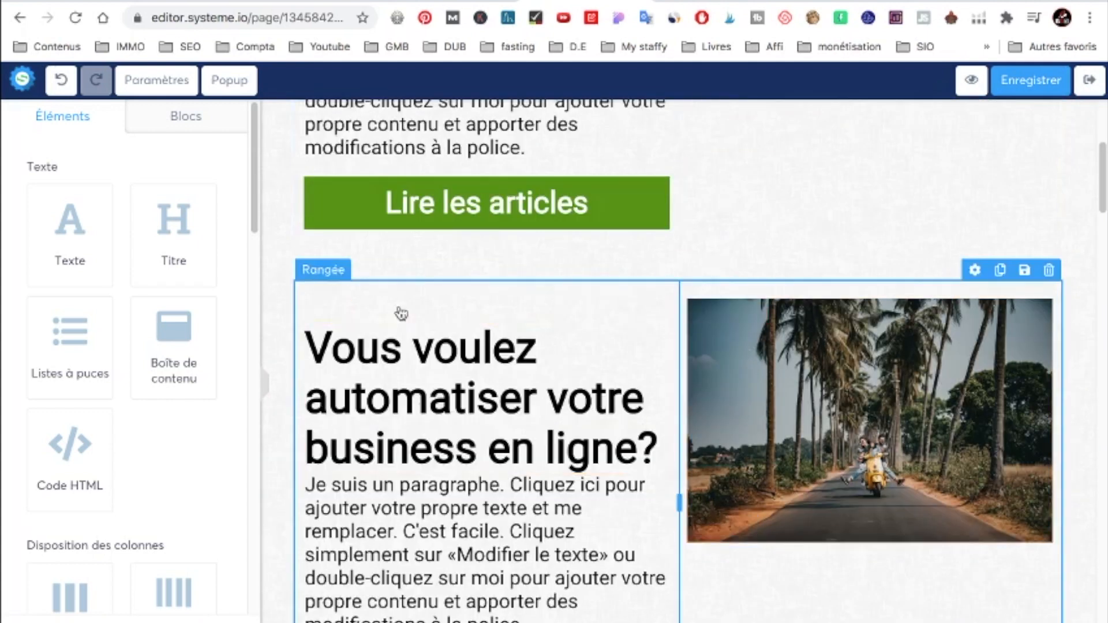
scroll(412, 323, "down", 2)
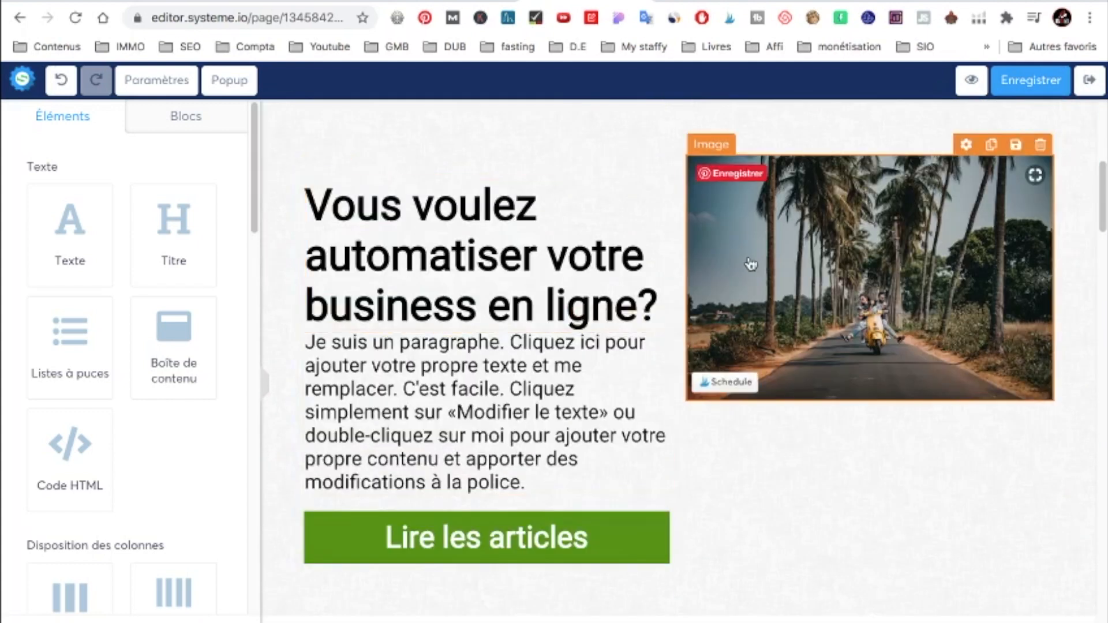
scroll(782, 295, "down", 3)
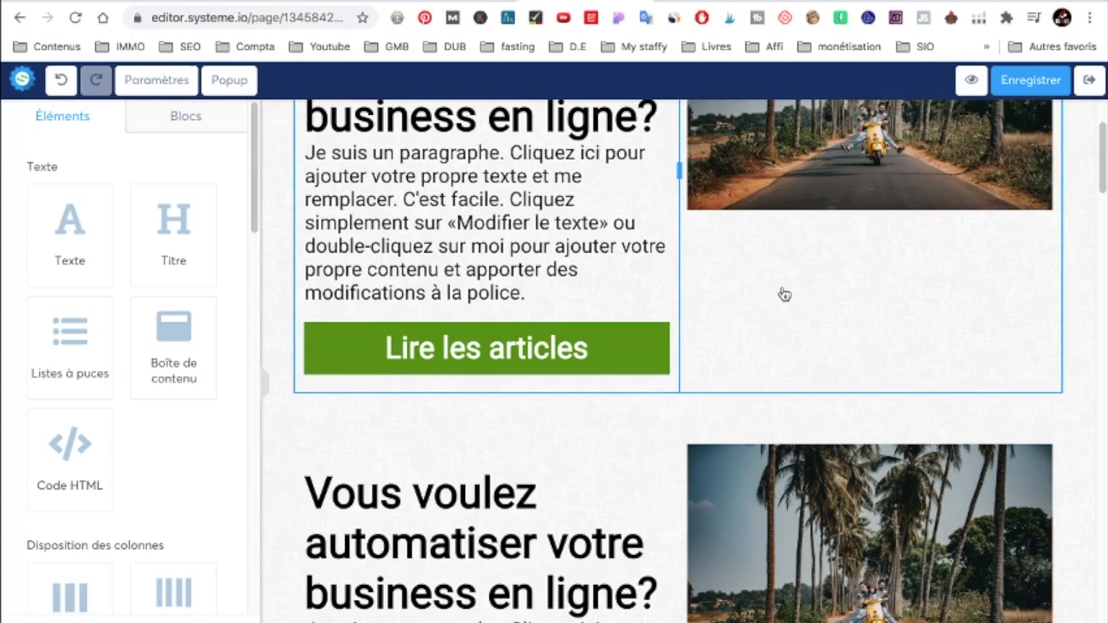
scroll(750, 289, "up", 2)
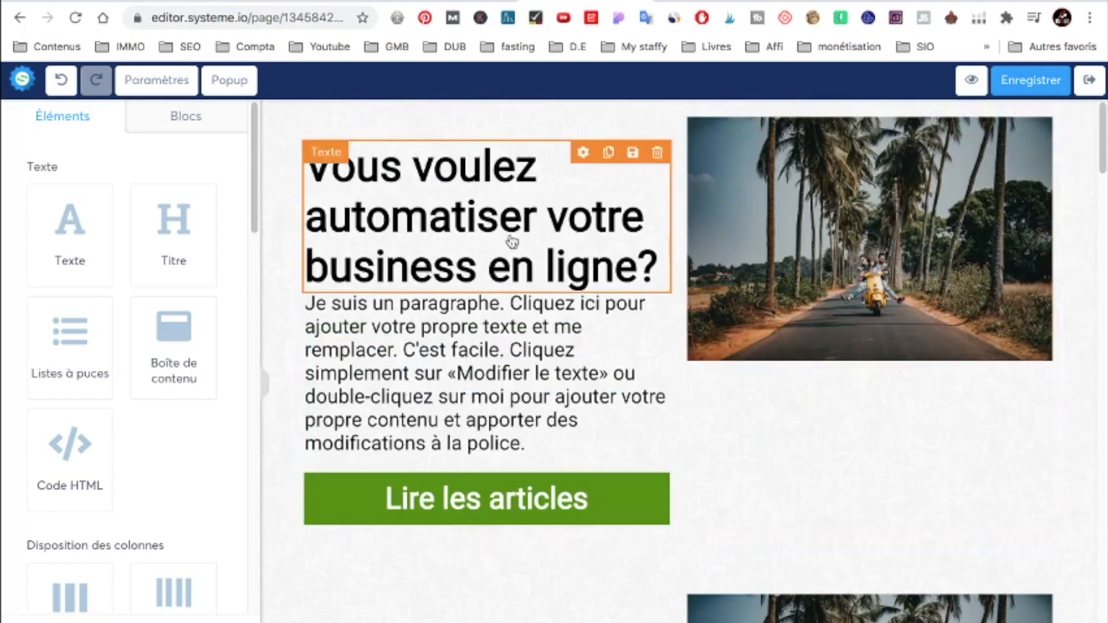
scroll(441, 265, "up", 2)
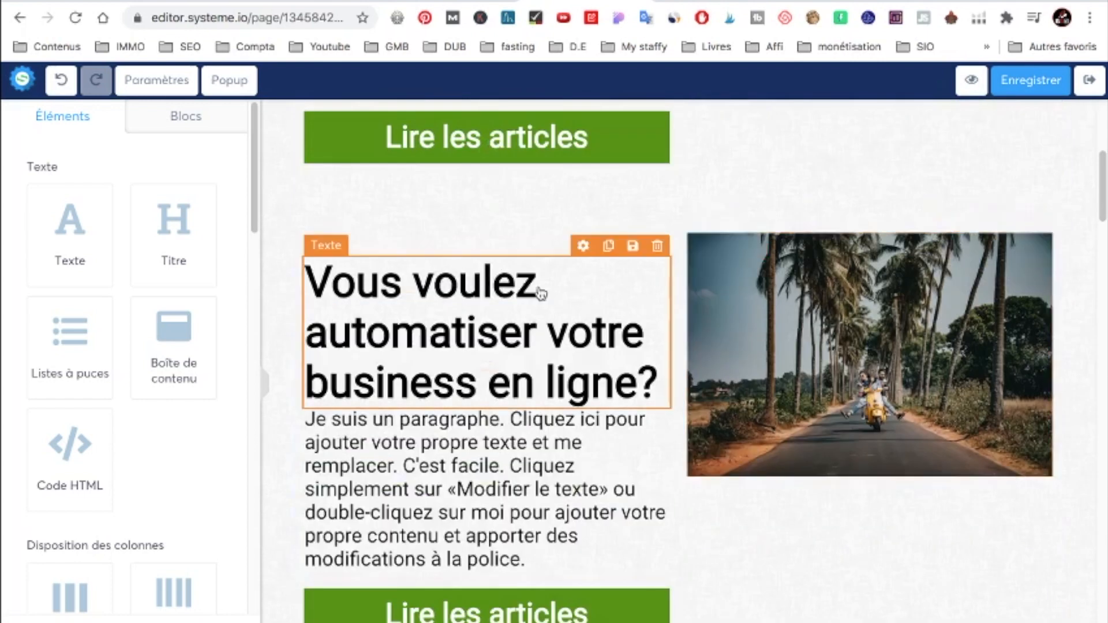
In the duplicated section, move the photo to the left column and the headline with its paragraph below it to the right column.
left_click_drag(866, 299, 464, 289)
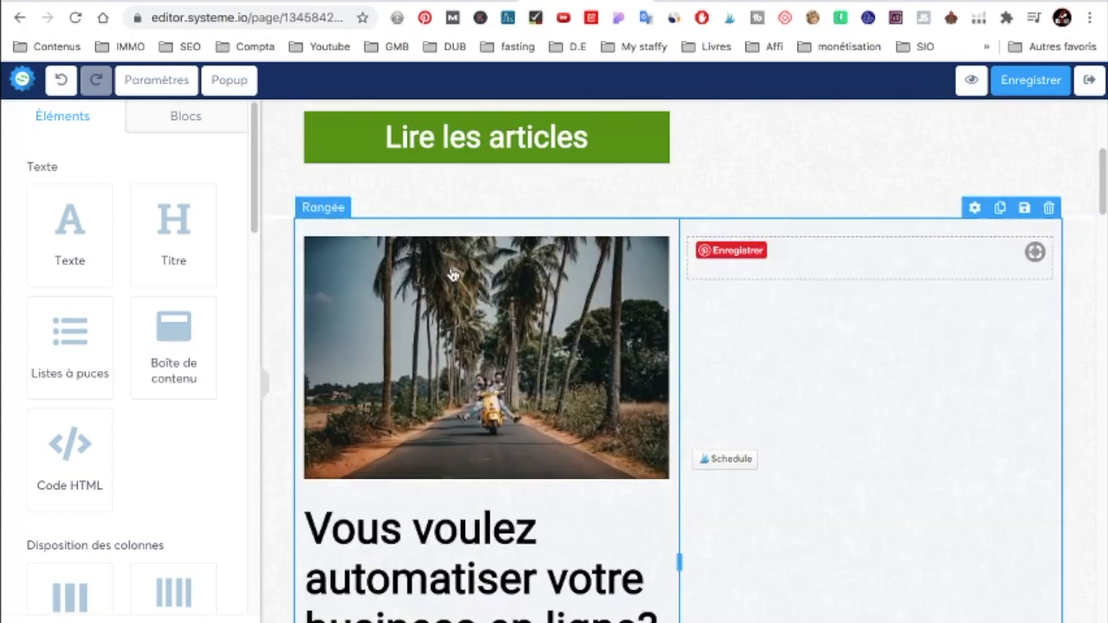
scroll(469, 299, "down", 1)
left_click_drag(548, 491, 866, 225)
left_click_drag(539, 524, 895, 433)
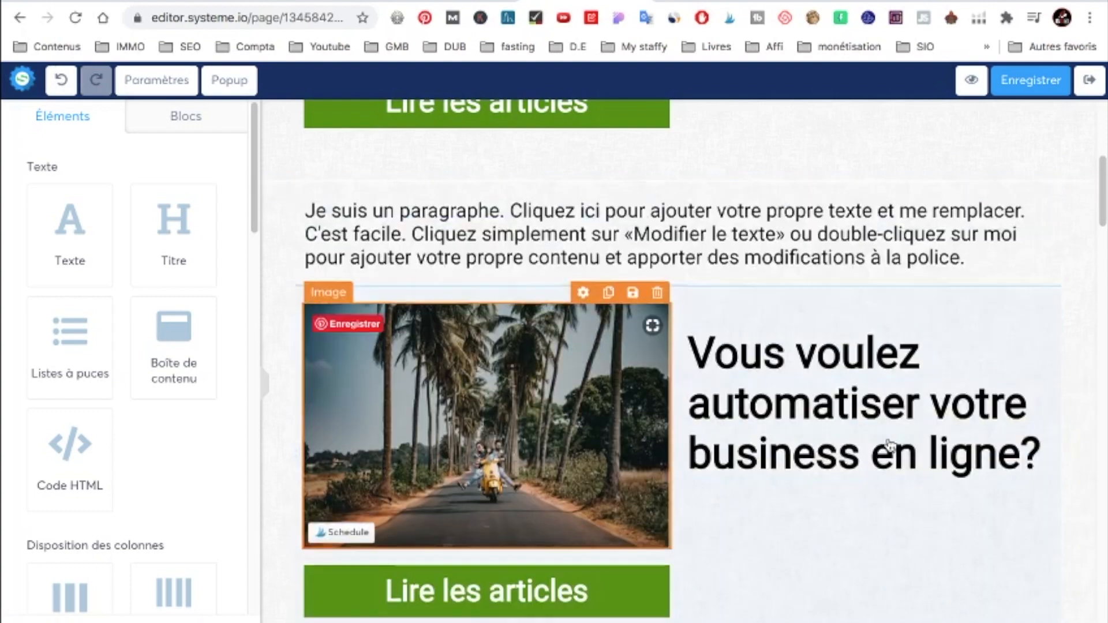
left_click_drag(667, 239, 895, 473)
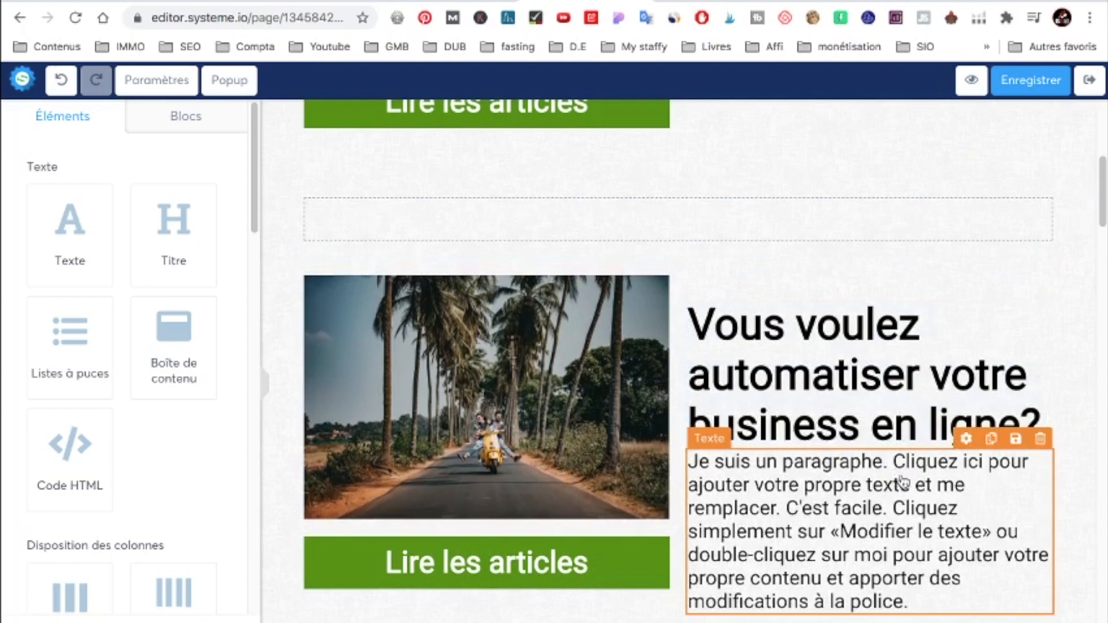
Move the duplicated section's "Lire les articles" button into the right column, directly below the paragraph.
scroll(572, 495, "down", 5)
left_click_drag(490, 224, 859, 272)
left_click_drag(805, 296, 648, 366)
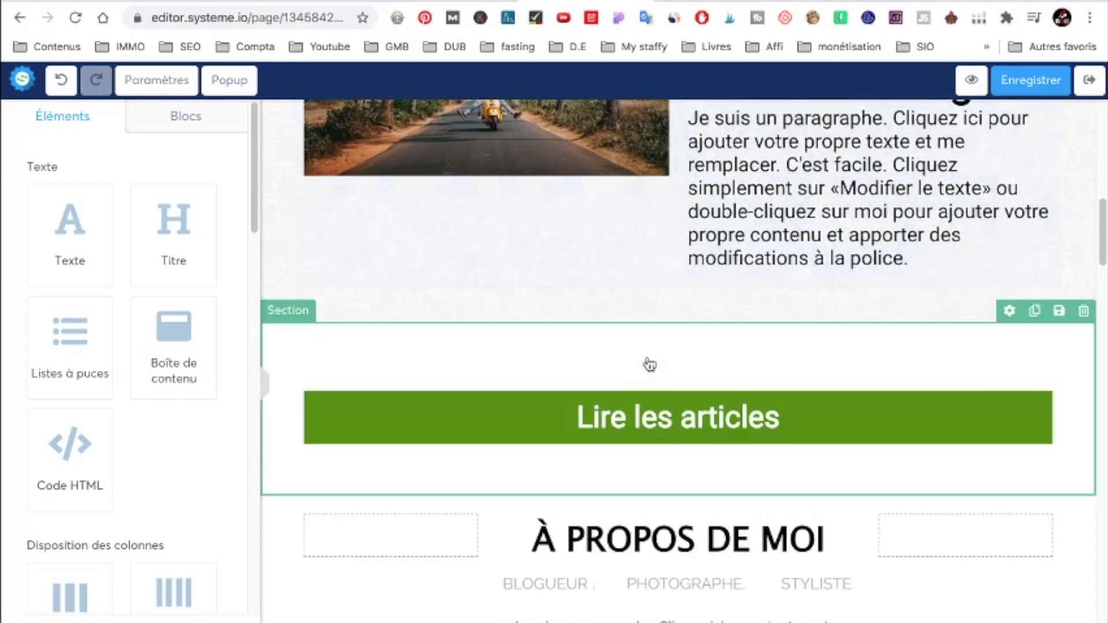
left_click_drag(713, 435, 813, 271)
Remove the gray fabric background image from the first section of the home page.
scroll(755, 310, "up", 9)
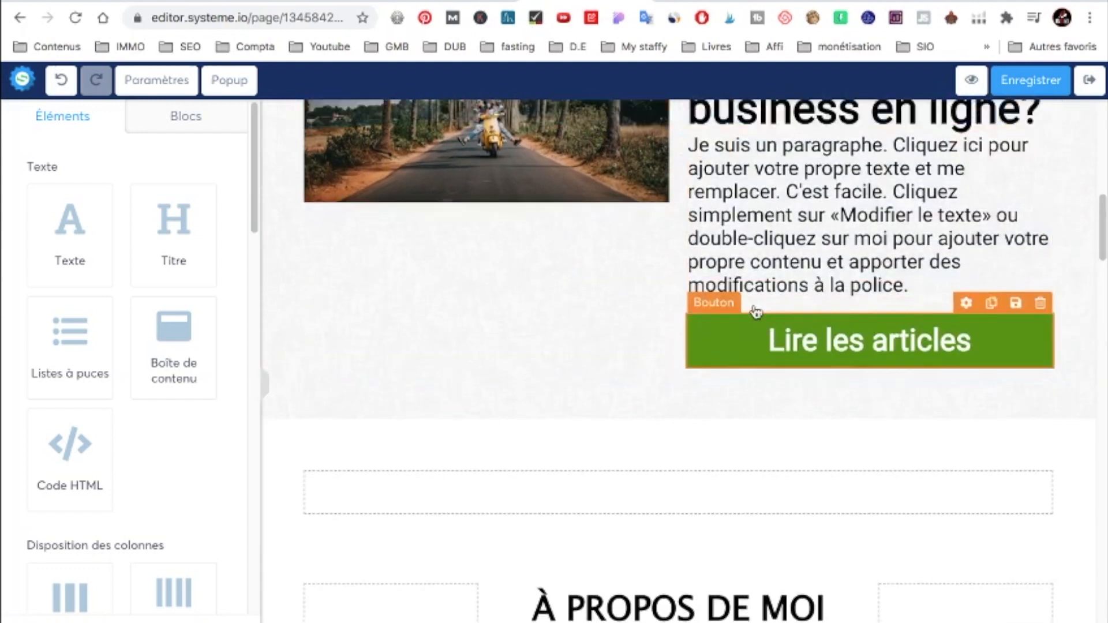
scroll(710, 399, "up", 3)
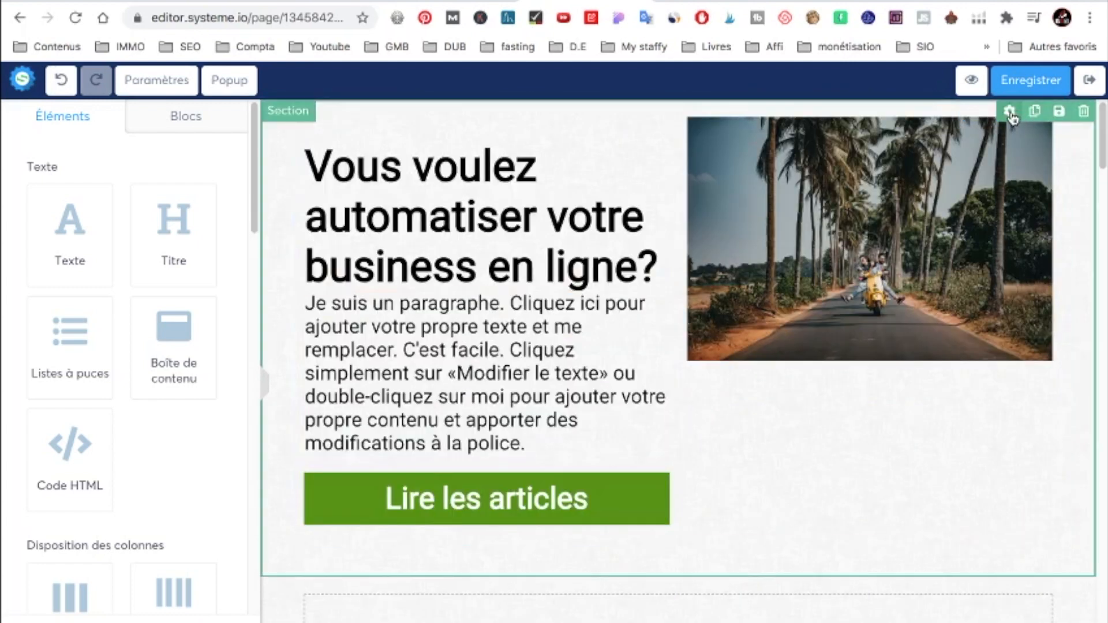
left_click(1010, 113)
scroll(87, 426, "down", 5)
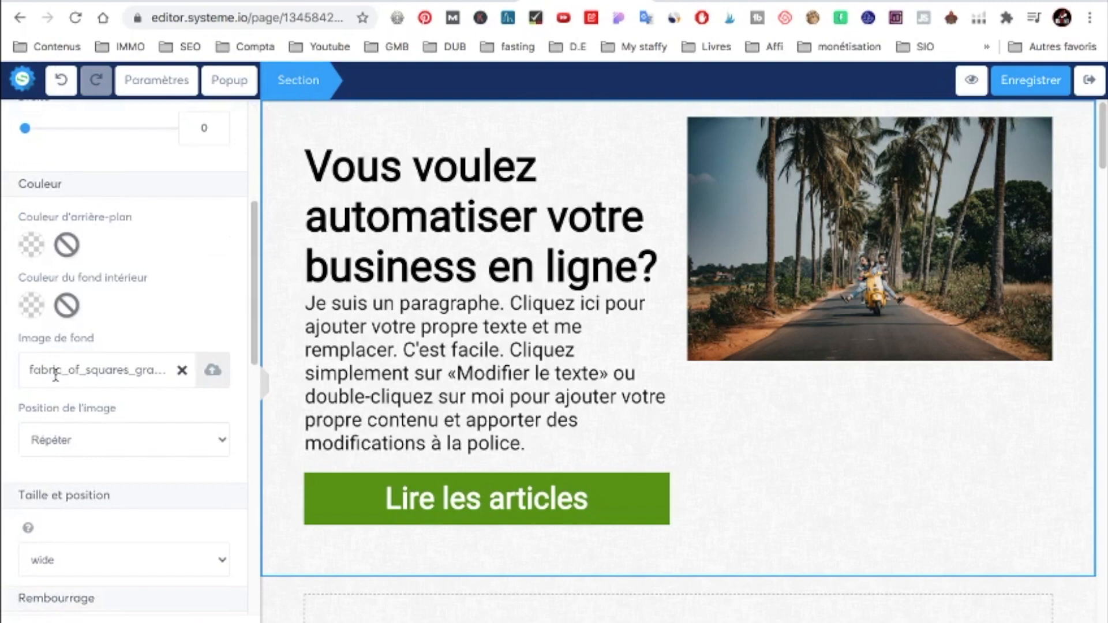
left_click_drag(55, 376, 106, 379)
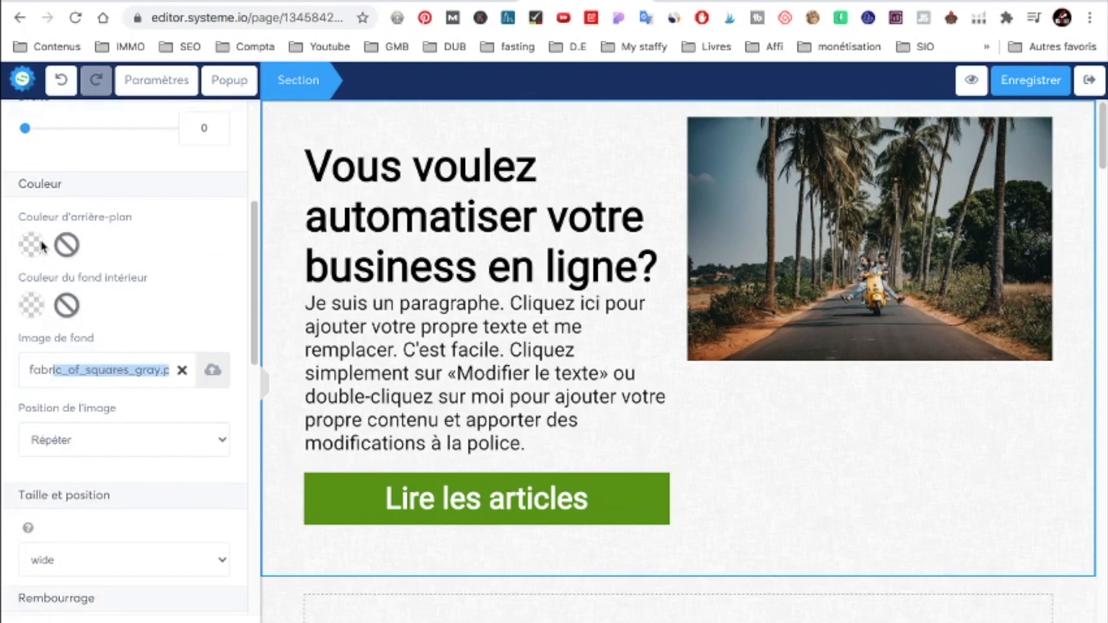
left_click(181, 370)
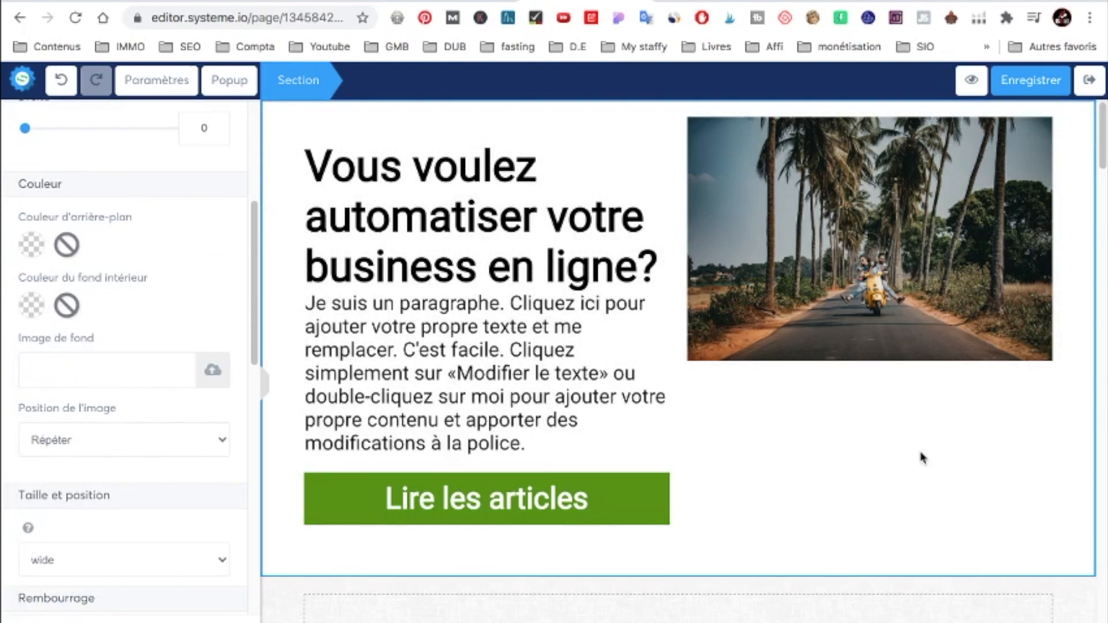
Set the first section's background colour to black, trying white in between.
left_click(32, 249)
left_click(32, 249)
left_click(34, 254)
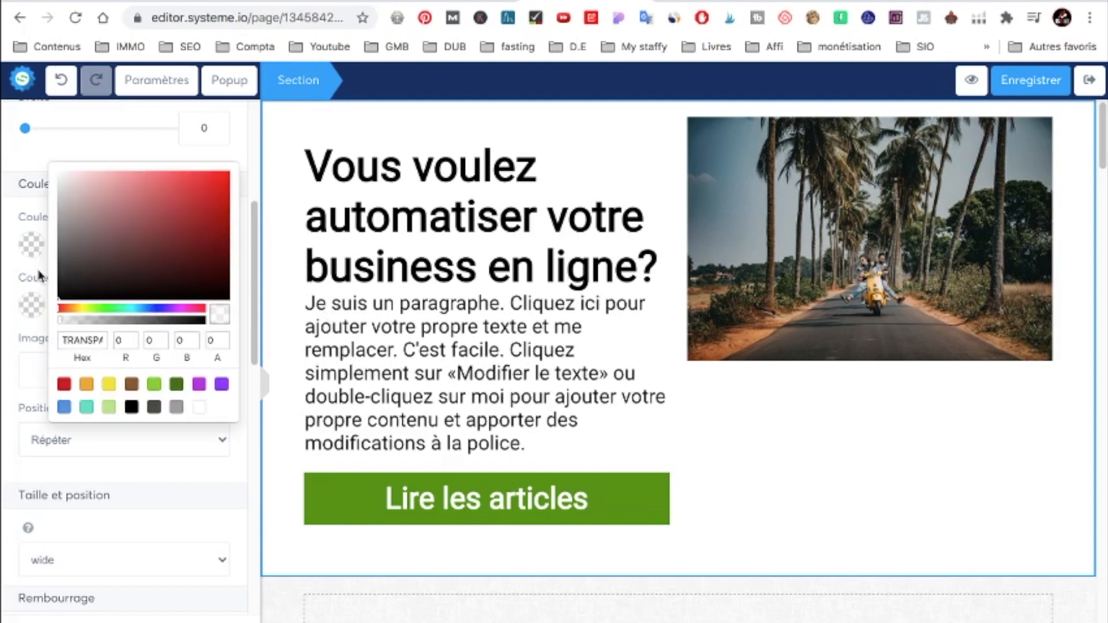
left_click(132, 406)
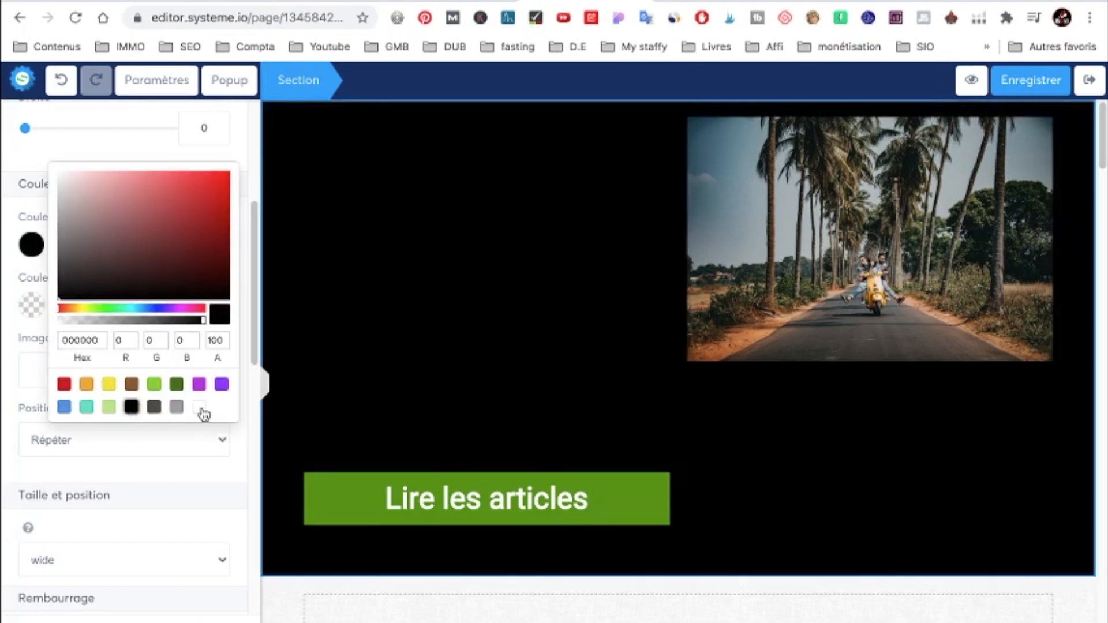
left_click(199, 408)
left_click(132, 407)
Set the text colour of the first section's headline to white (FFFFFF).
left_click(424, 217)
left_click(390, 222)
triple_click(390, 222)
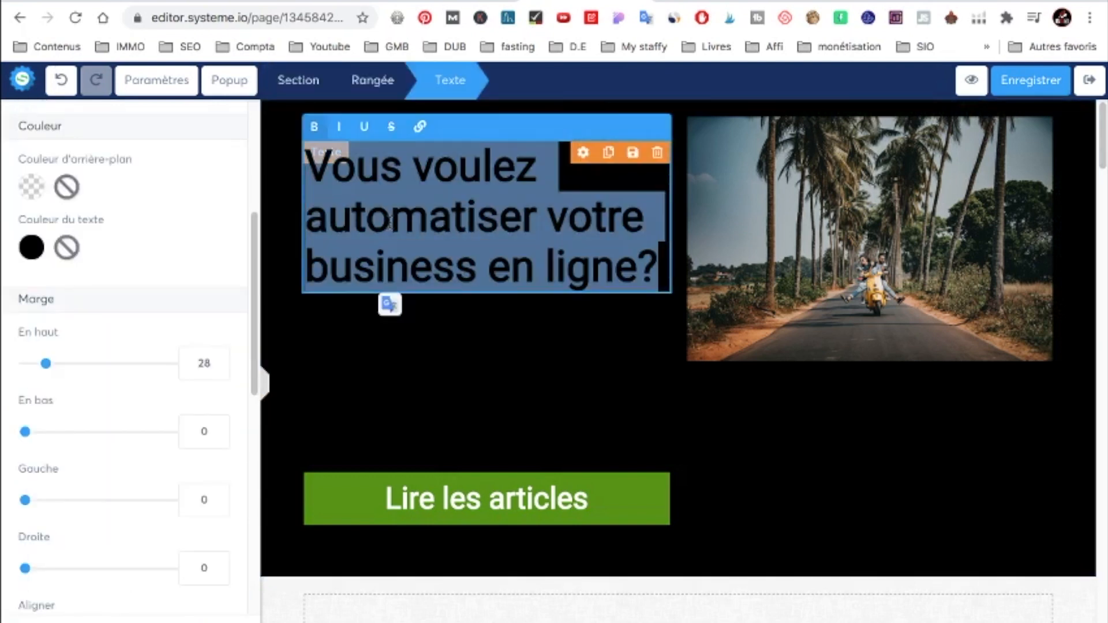
left_click(32, 247)
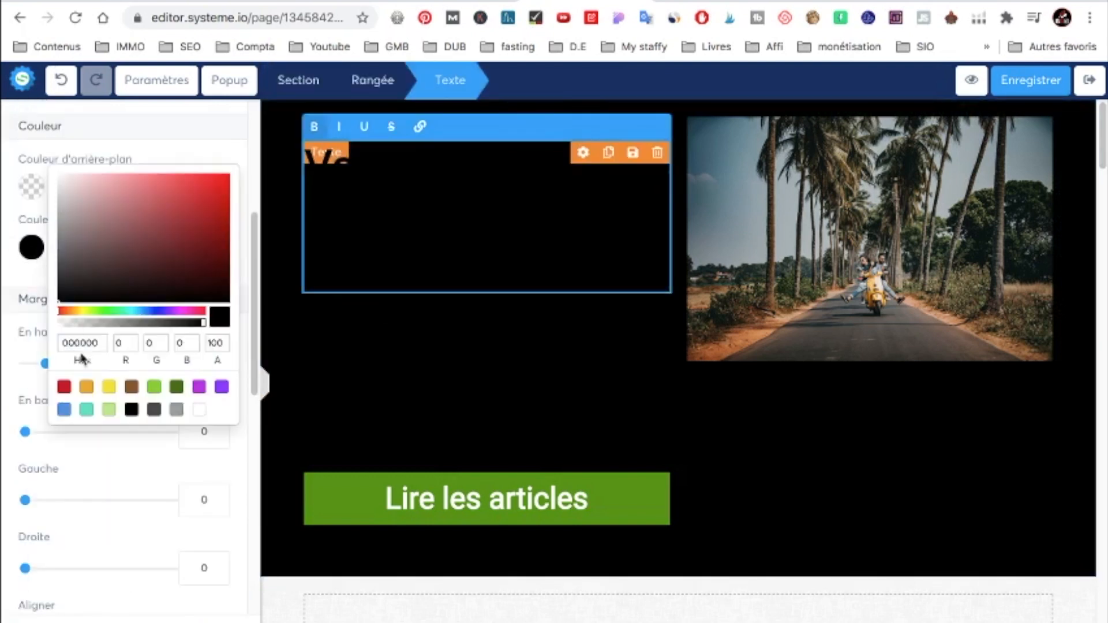
left_click(199, 410)
Colour the paragraph below the headline white (FFFFFF), from its beginning through "double-cliquez sur moi".
left_click(201, 411)
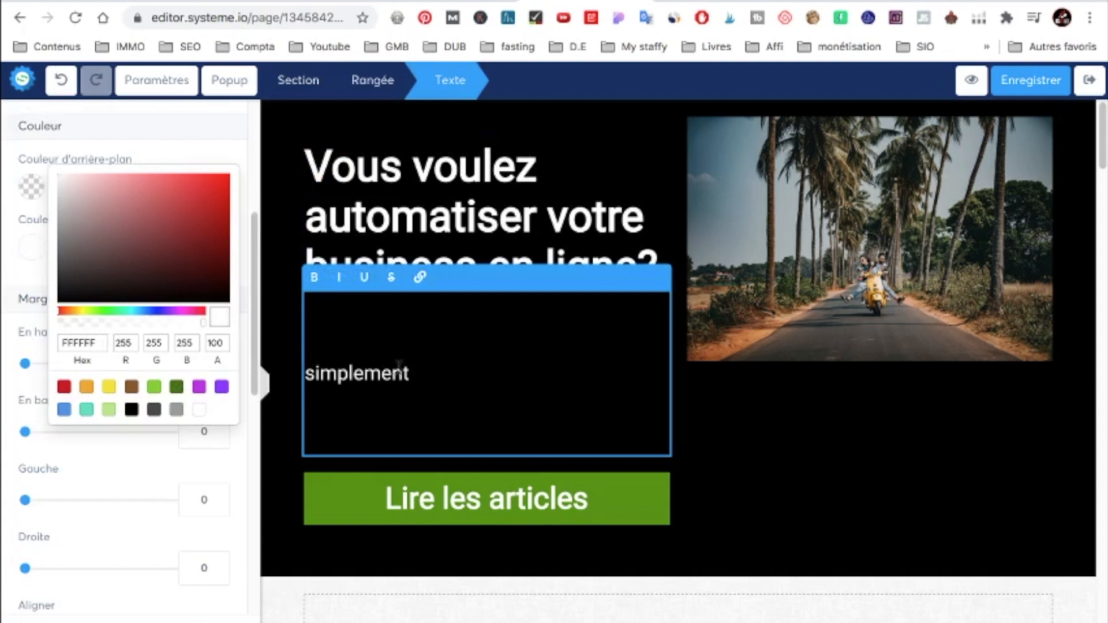
left_click(456, 375)
left_click_drag(505, 406, 301, 298)
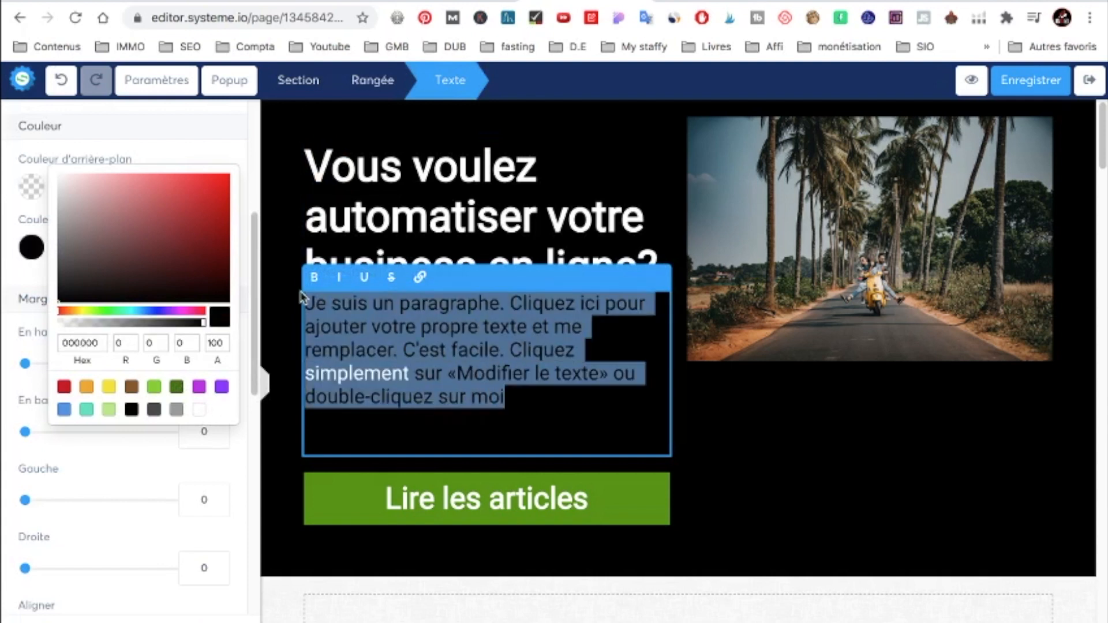
left_click(198, 411)
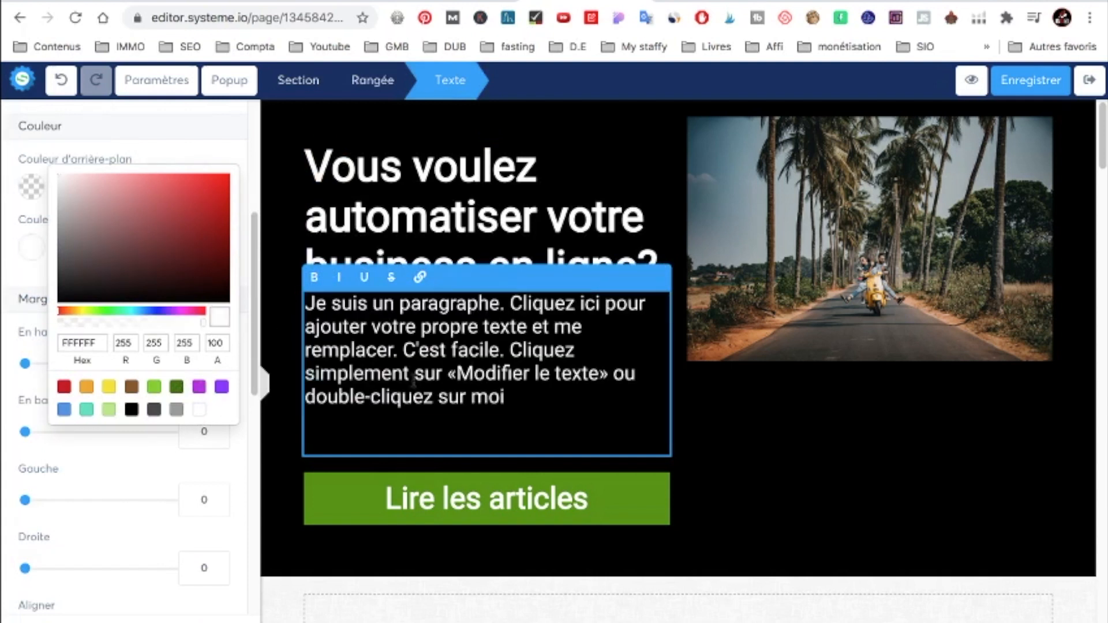
left_click(790, 449)
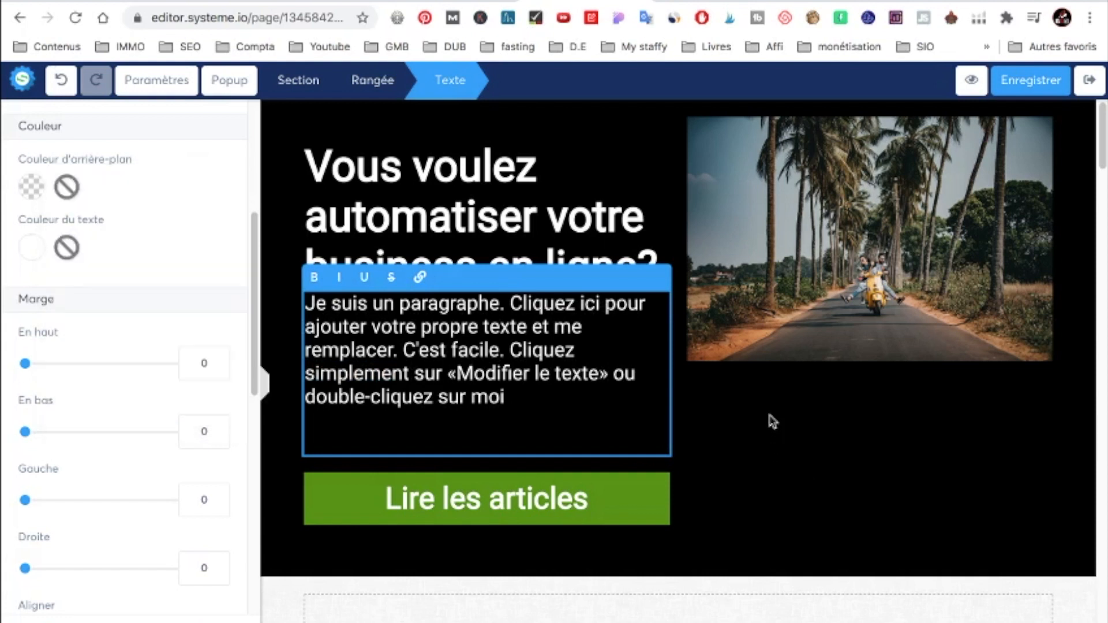
Set the background colour of the "Lire les articles" button to red (D0021B).
left_click(603, 513)
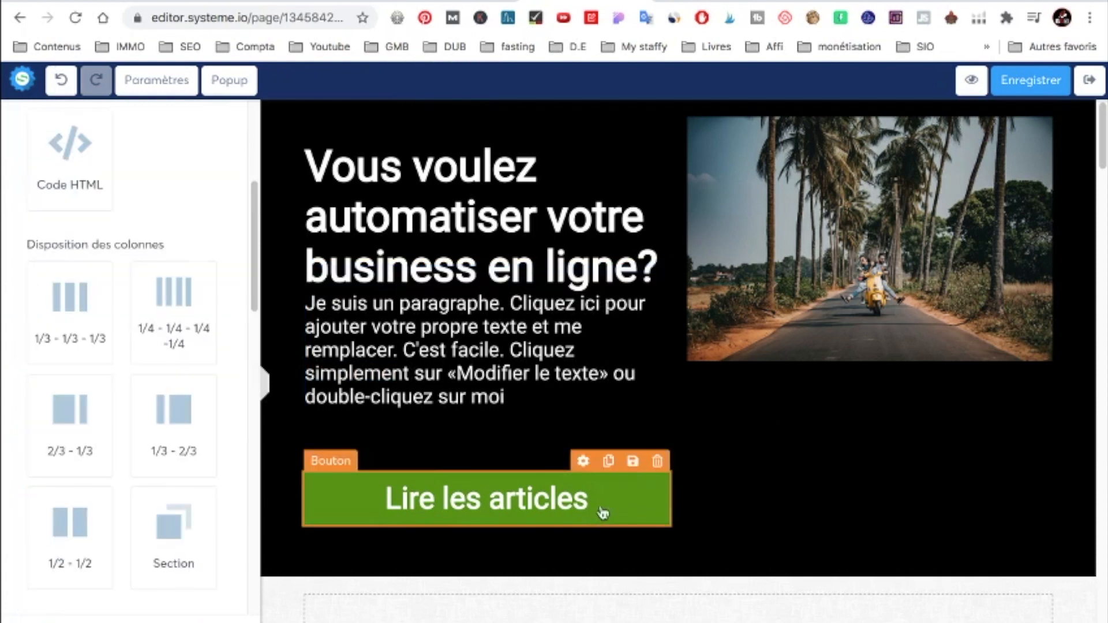
left_click(620, 507)
scroll(137, 250, "up", 3)
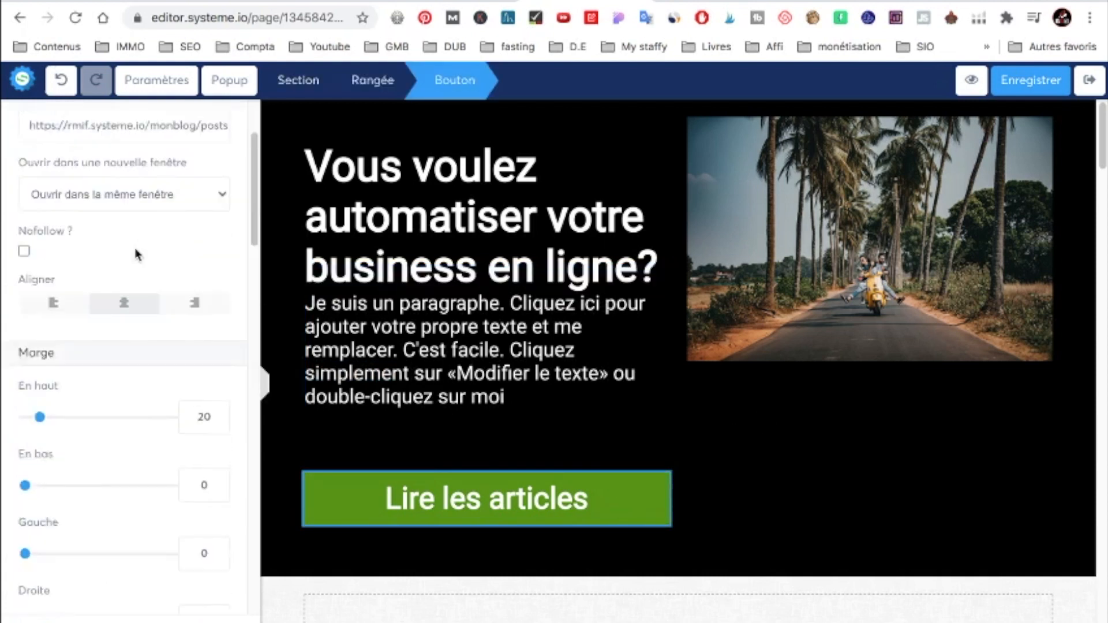
scroll(133, 254, "down", 10)
left_click(32, 484)
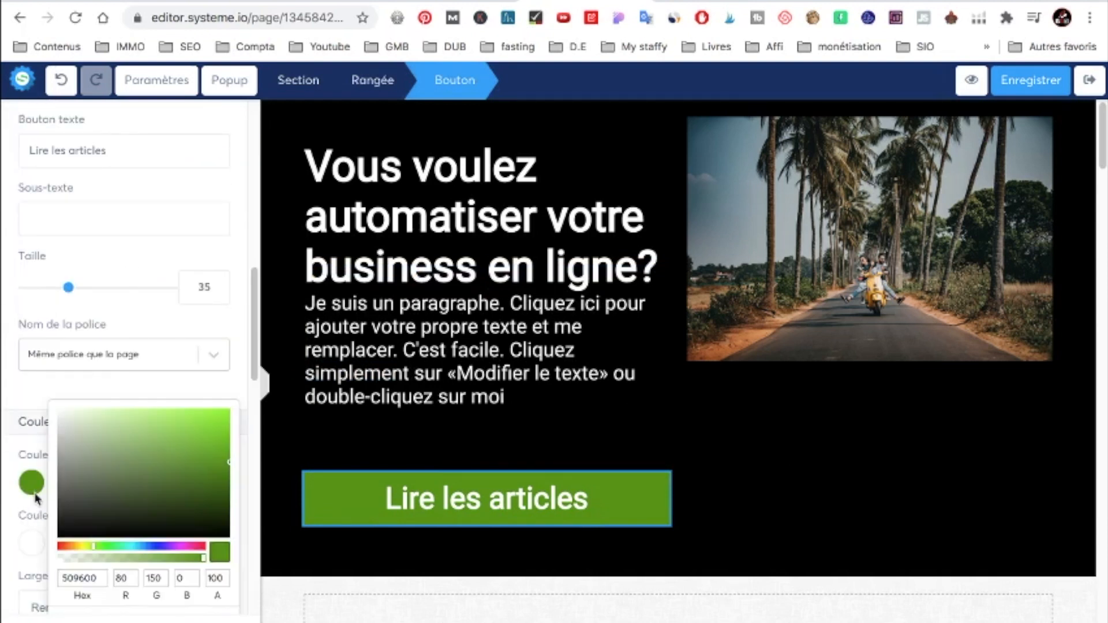
scroll(118, 512, "down", 3)
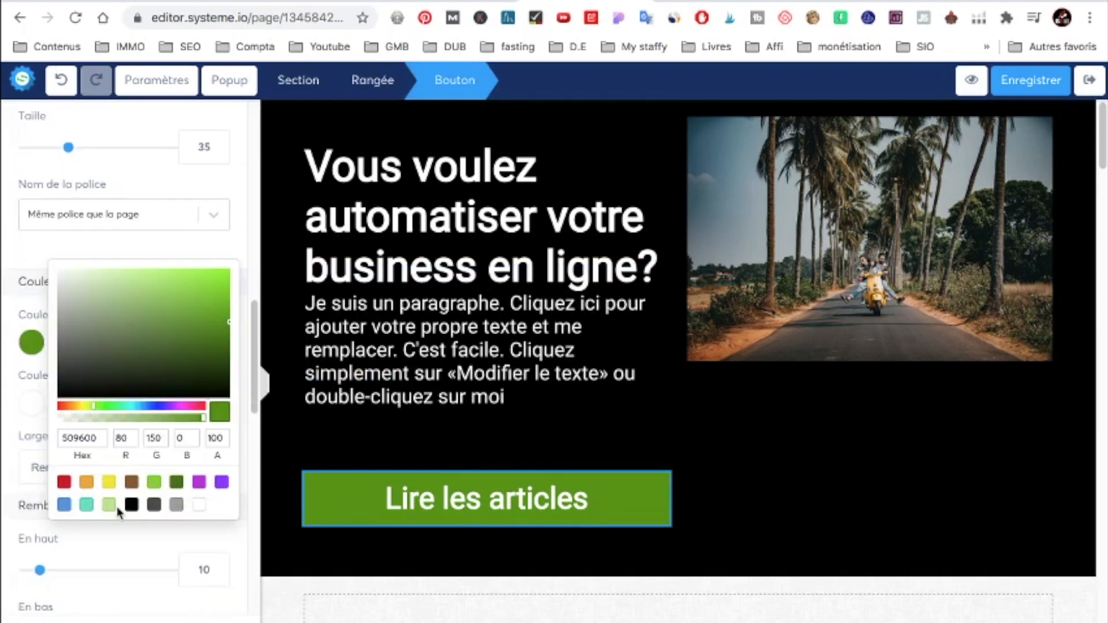
left_click(71, 485)
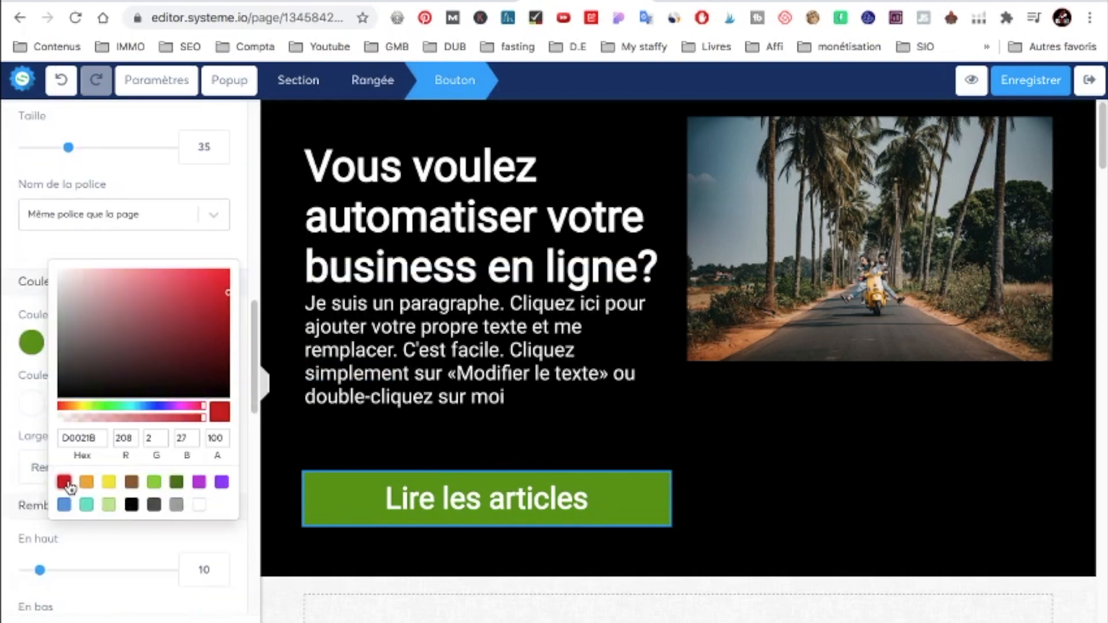
left_click(194, 255)
Review the redirect URL of the "Lire les articles" button.
scroll(193, 249, "up", 10)
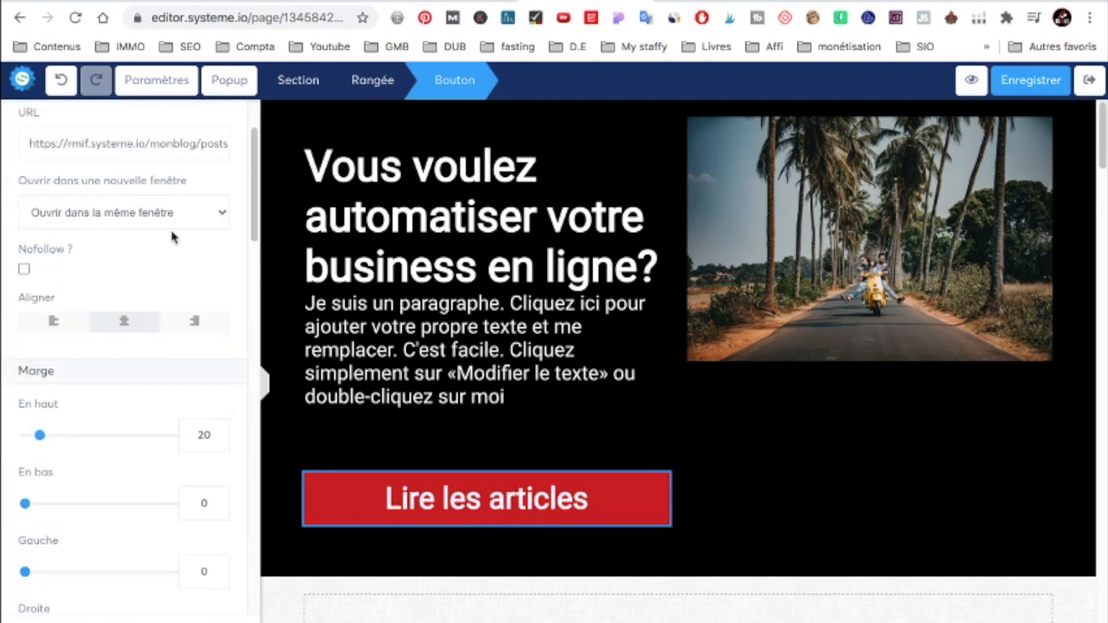
scroll(170, 238, "up", 2)
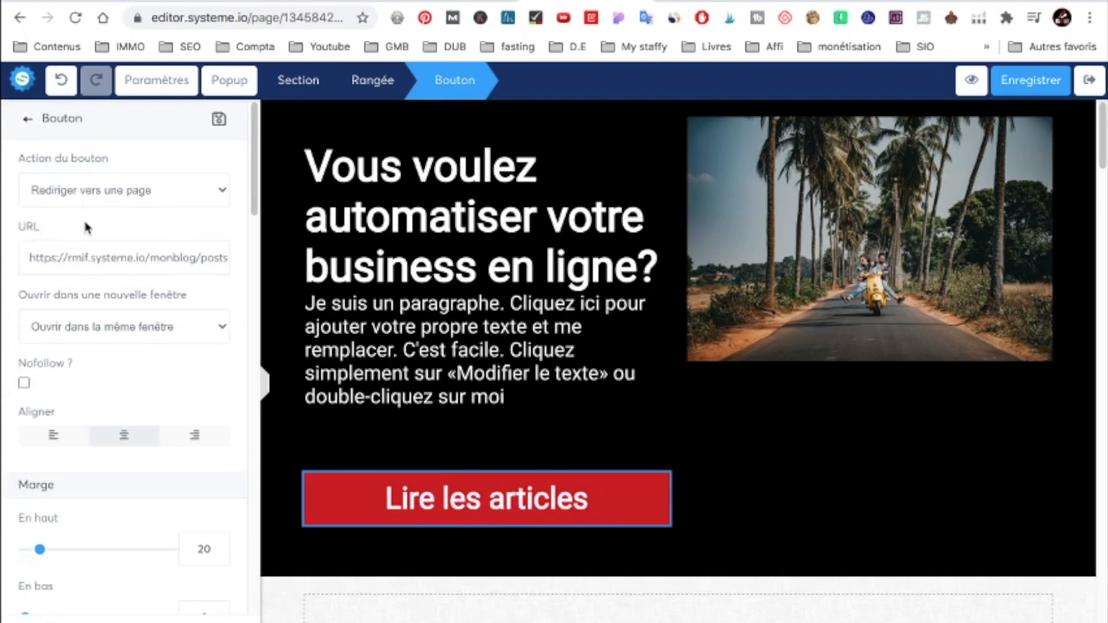
left_click_drag(72, 260, 226, 258)
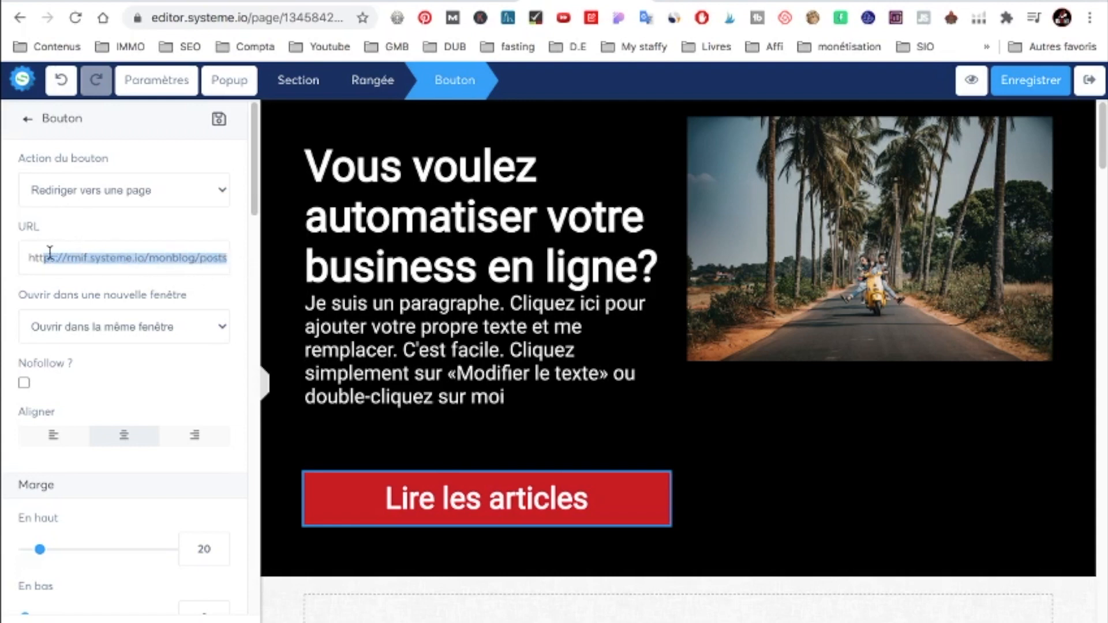
Add a first popup with the "INSCRIVEZ-VOUS GRATUITEMENT" e-mail sign-up form to the home page.
left_click(229, 80)
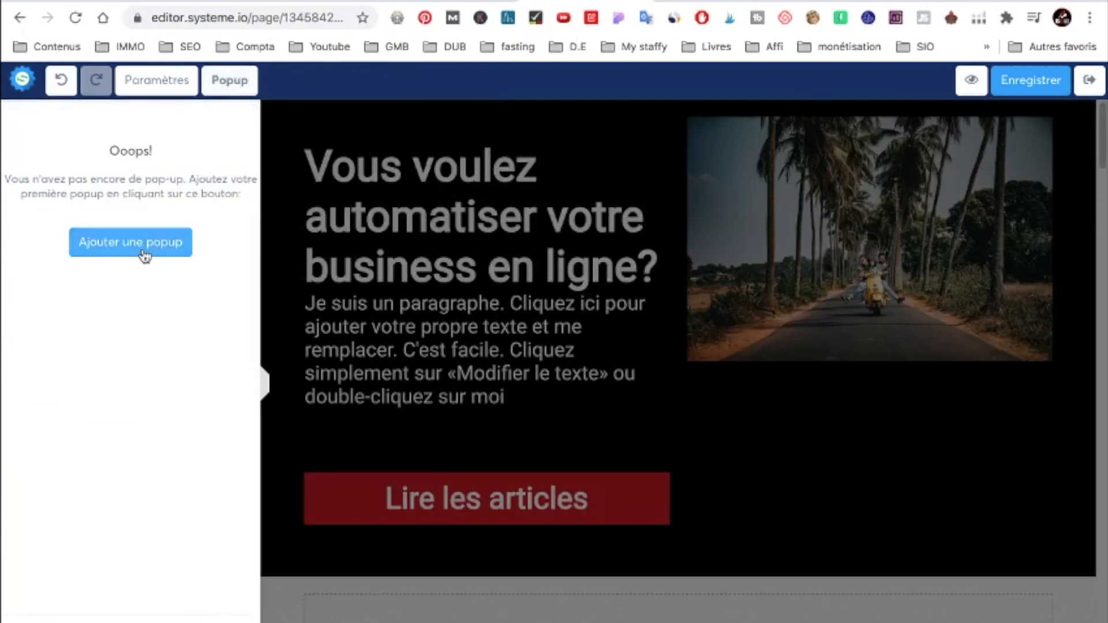
left_click(141, 248)
left_click(641, 384)
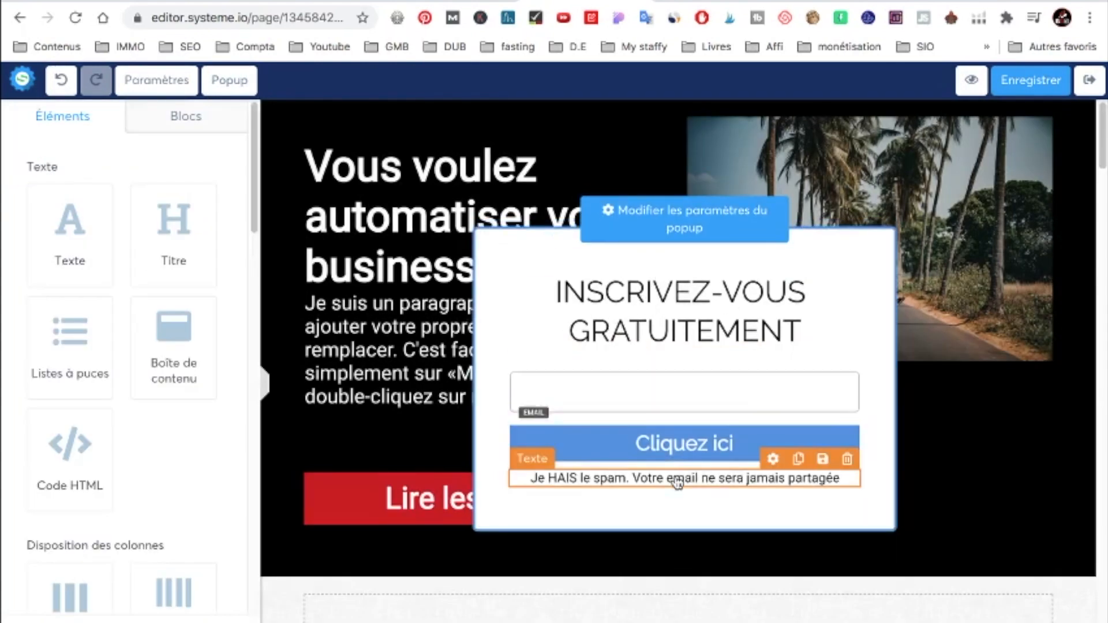
In the popup's settings, turn on the display of the close button.
left_click(681, 222)
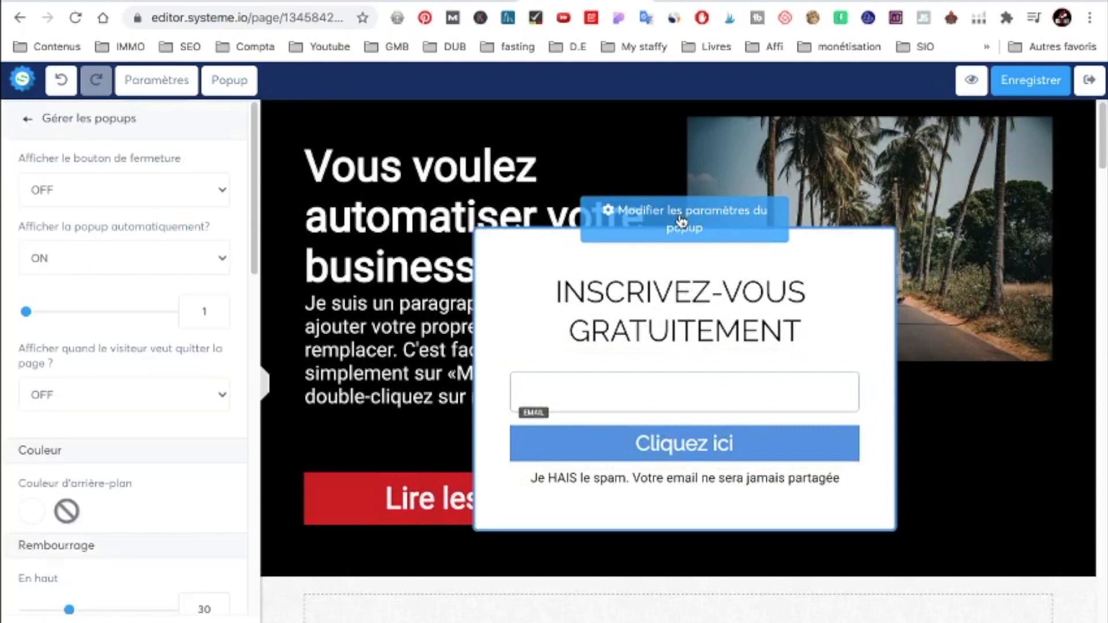
left_click(92, 188)
left_click(61, 205)
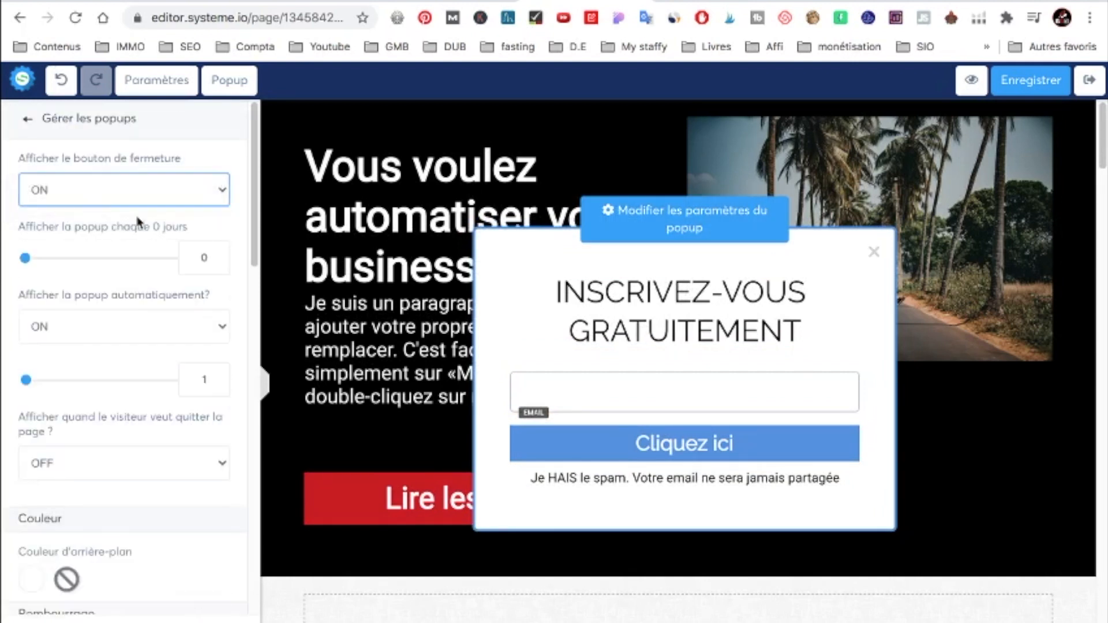
Turn off the popup's automatic display, turn on its display when the visitor wants to leave, and exit the page editor.
left_click(68, 326)
left_click(70, 312)
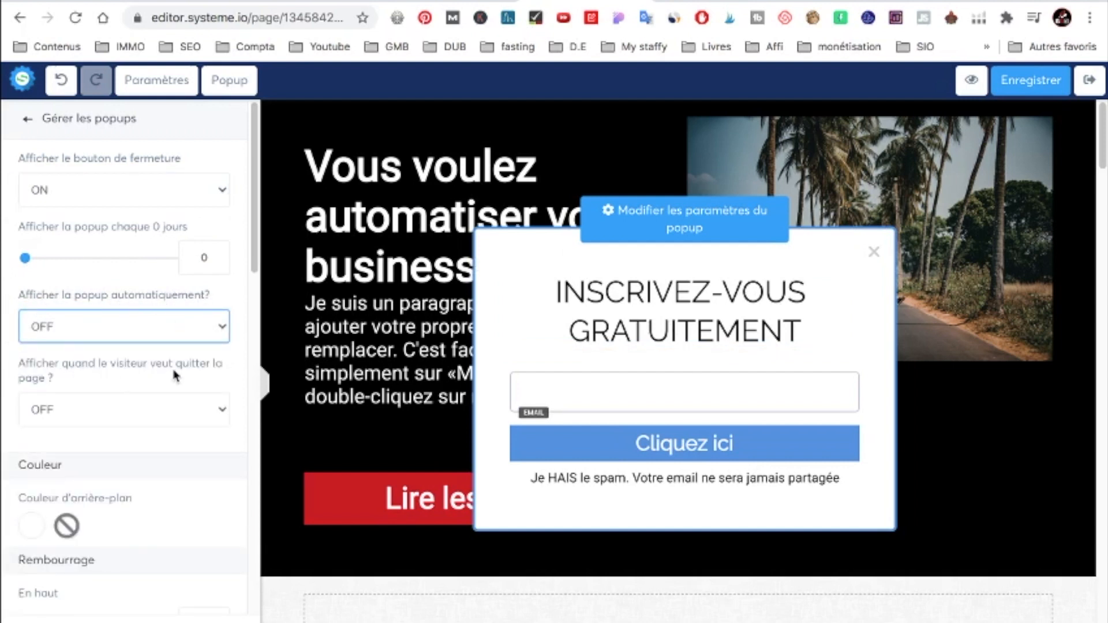
left_click(109, 404)
left_click(81, 424)
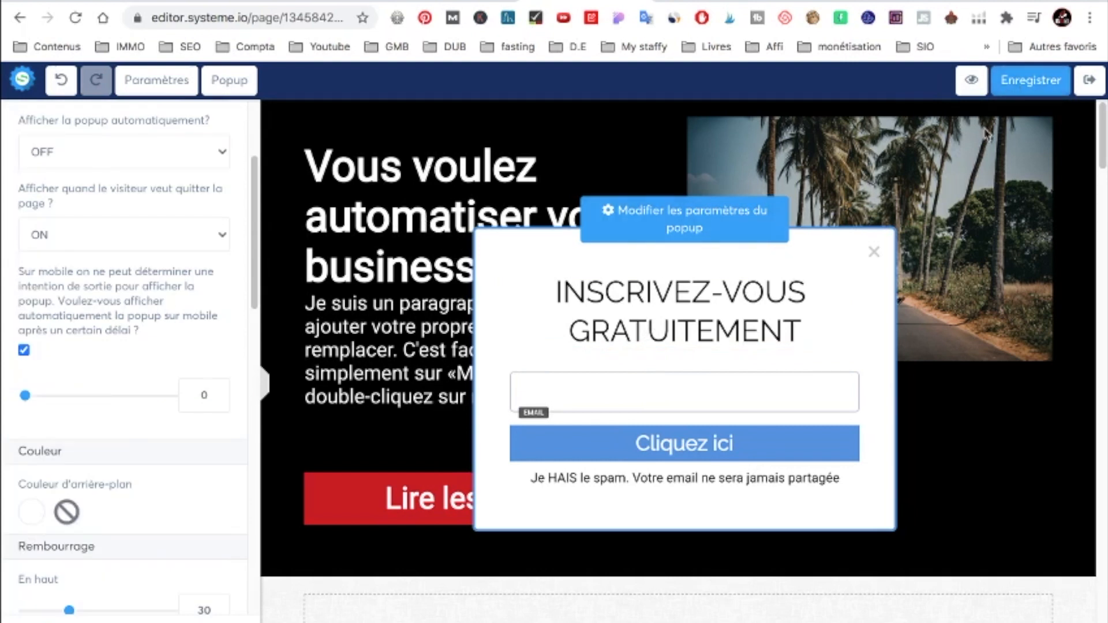
left_click(1090, 80)
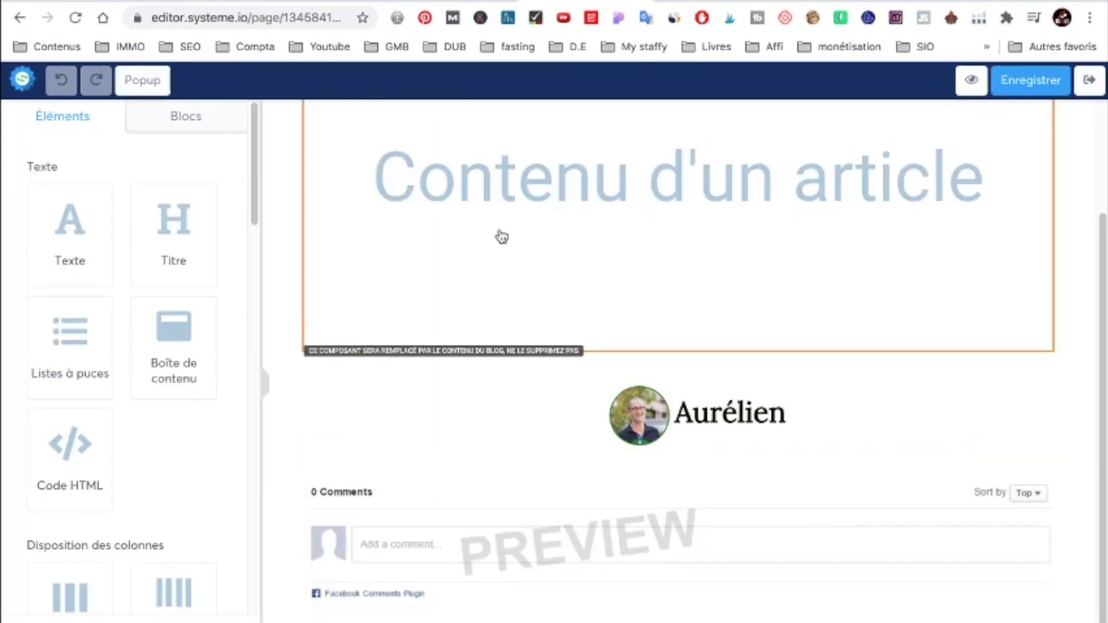
Examine the article template's content area, author block and Facebook comments, and browse the elements available for it.
scroll(498, 437, "up", 3)
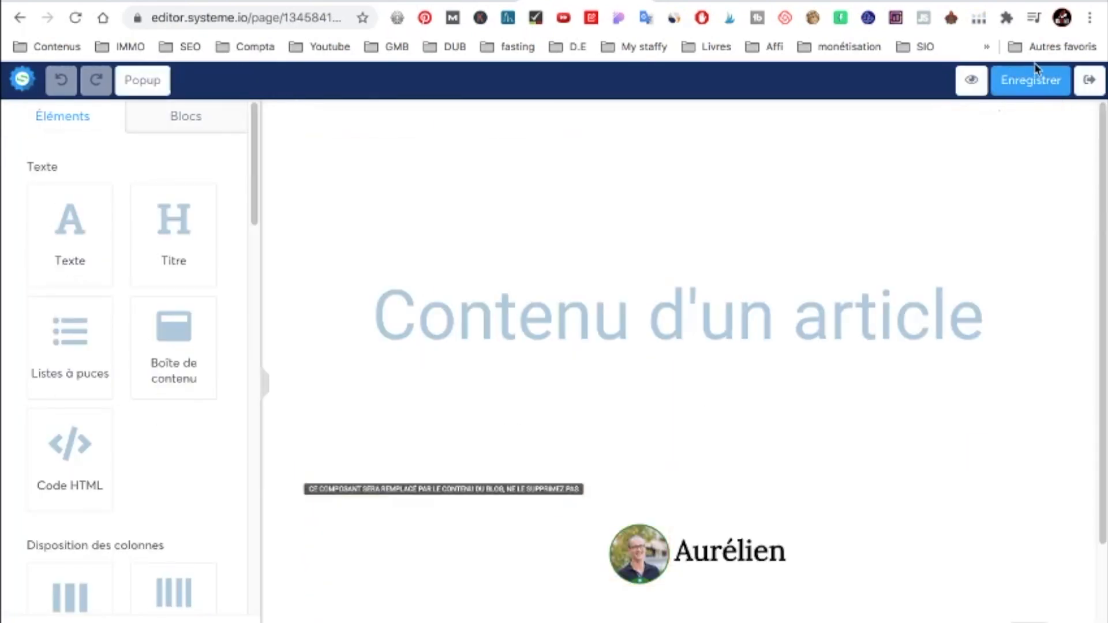
scroll(433, 334, "down", 3)
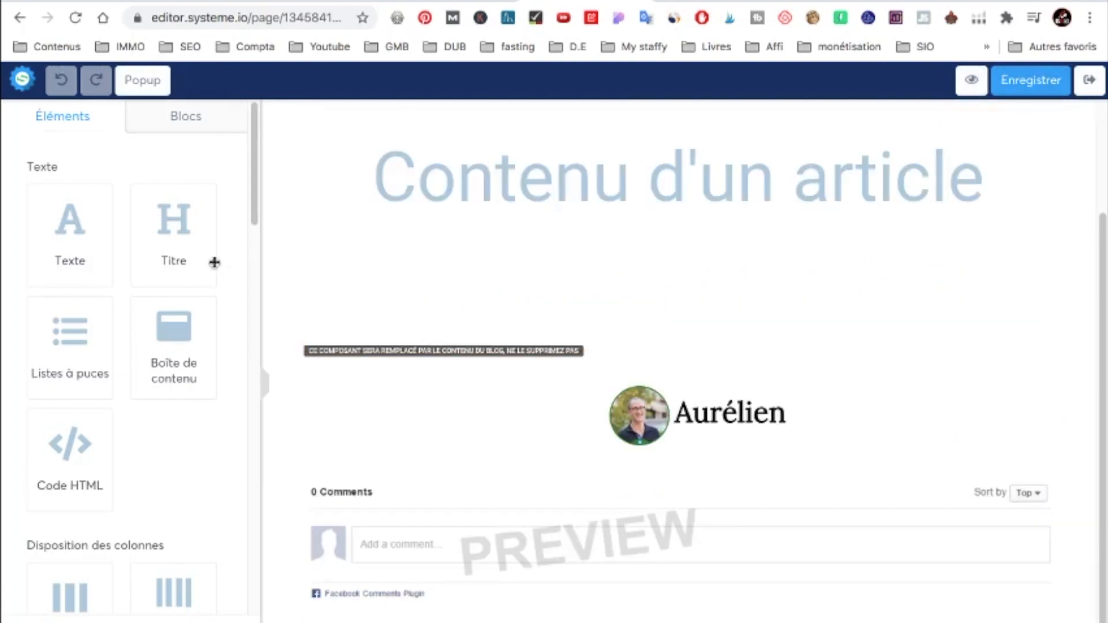
scroll(141, 250, "down", 3)
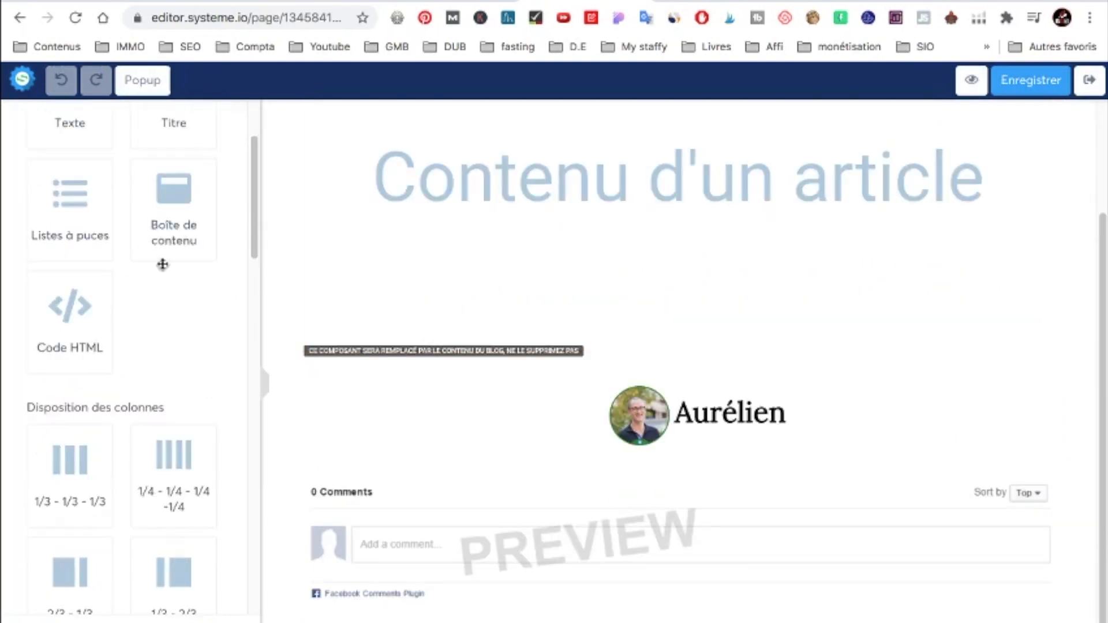
scroll(94, 414, "down", 2)
scroll(134, 395, "down", 7)
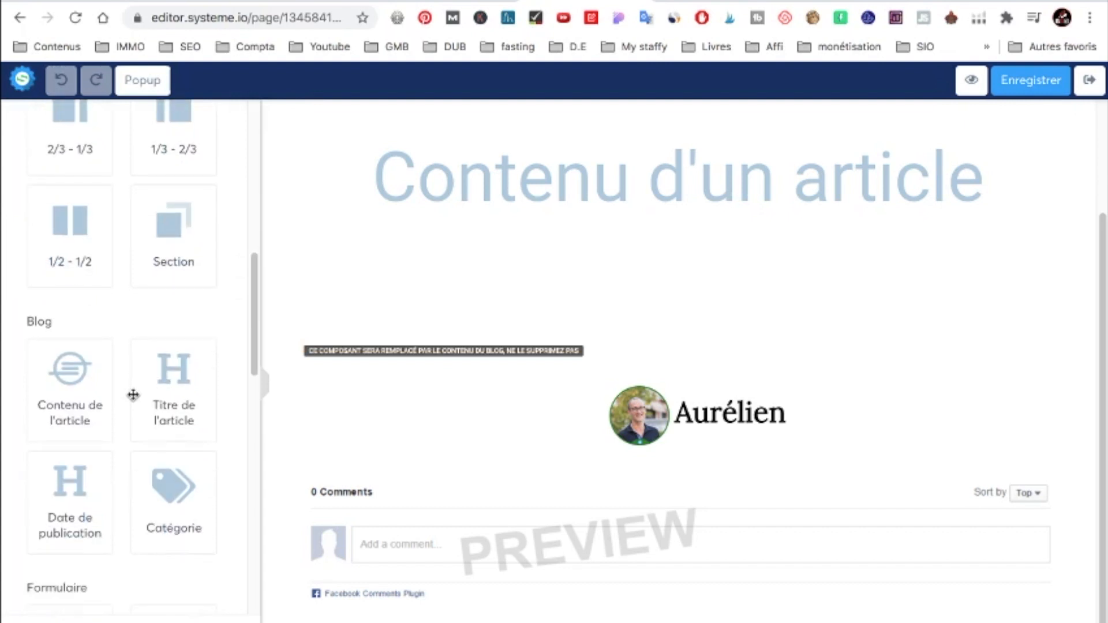
scroll(195, 376, "down", 2)
scroll(102, 403, "down", 3)
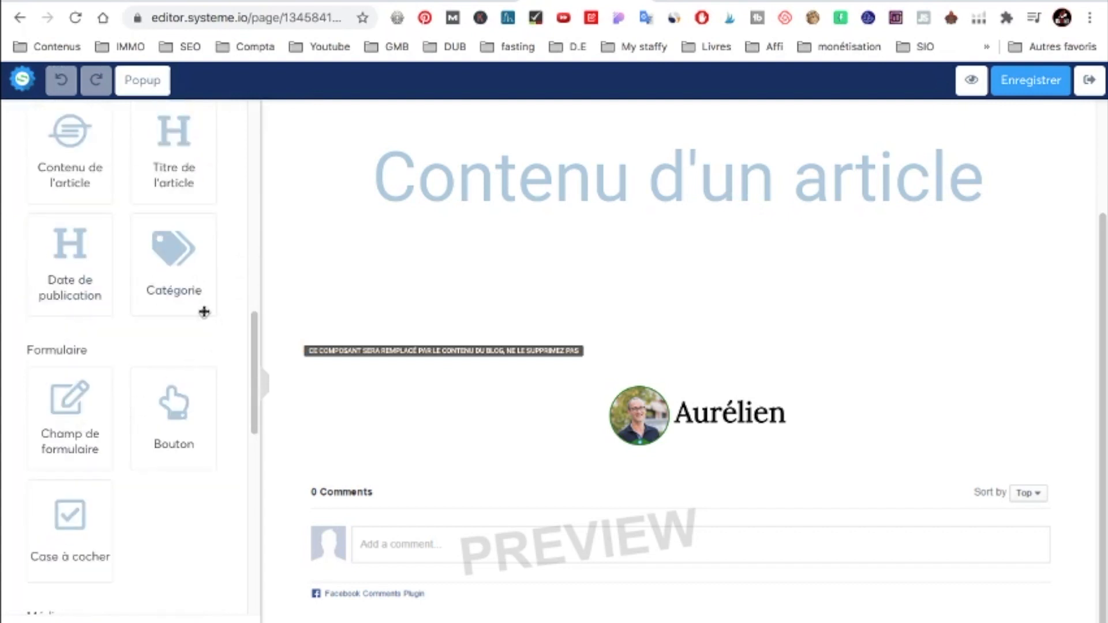
scroll(71, 389, "down", 2)
scroll(99, 430, "down", 4)
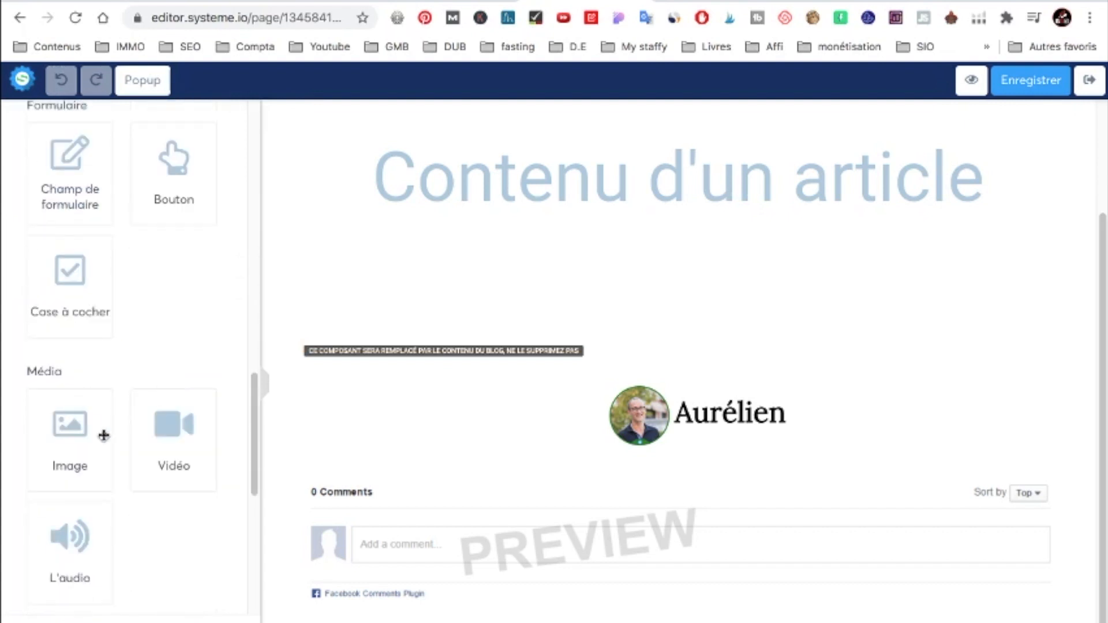
scroll(156, 388, "up", 6)
scroll(155, 393, "up", 3)
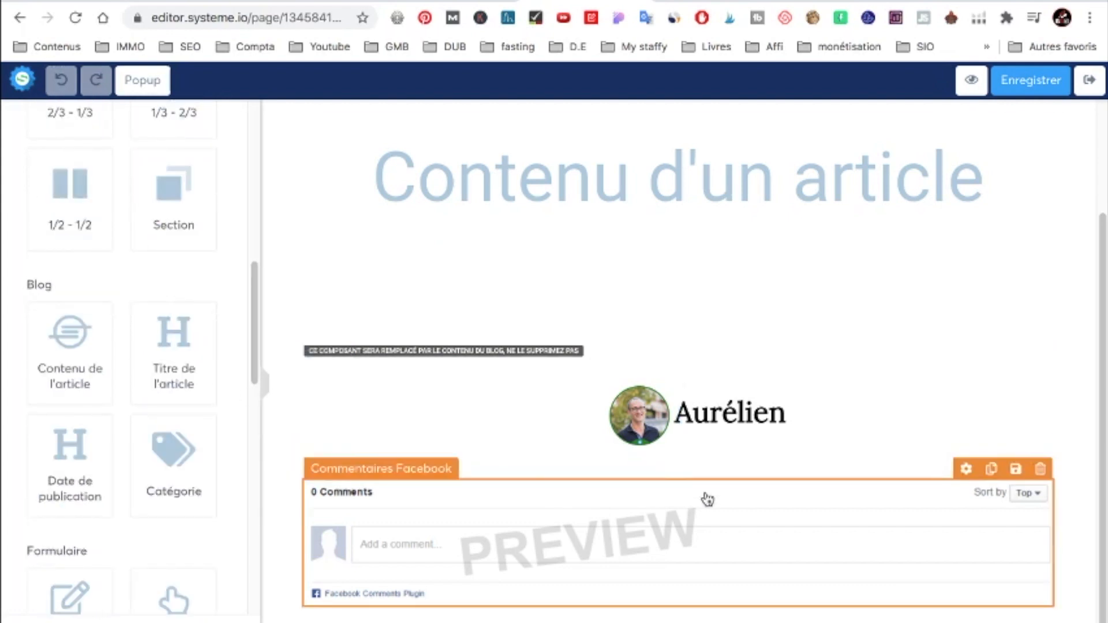
scroll(150, 393, "up", 5)
scroll(150, 393, "up", 3)
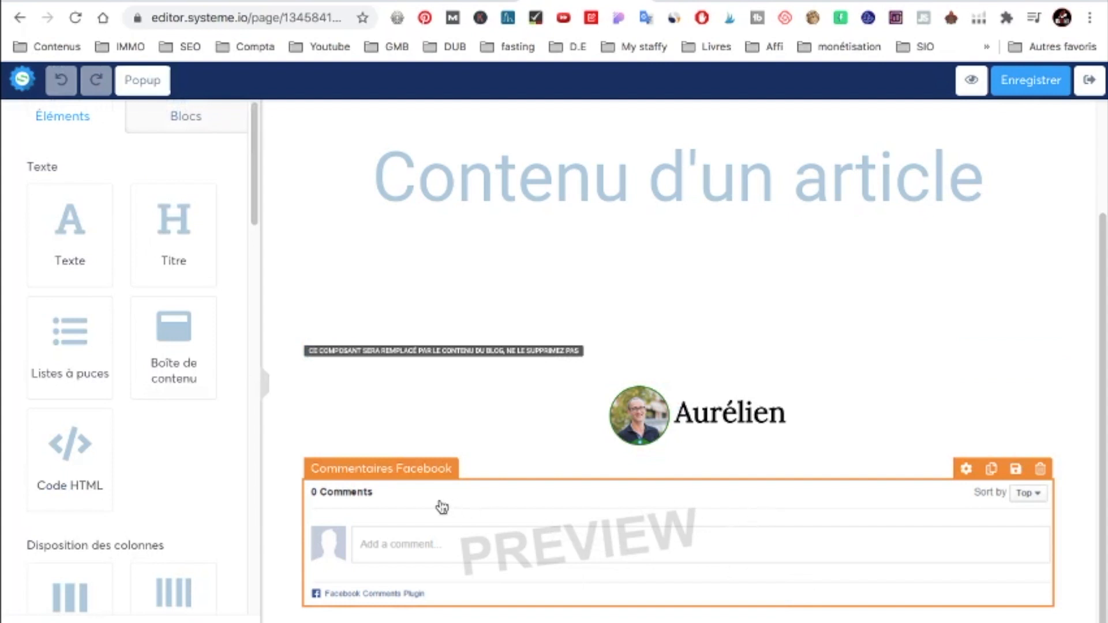
scroll(216, 363, "down", 1)
scroll(216, 365, "down", 4)
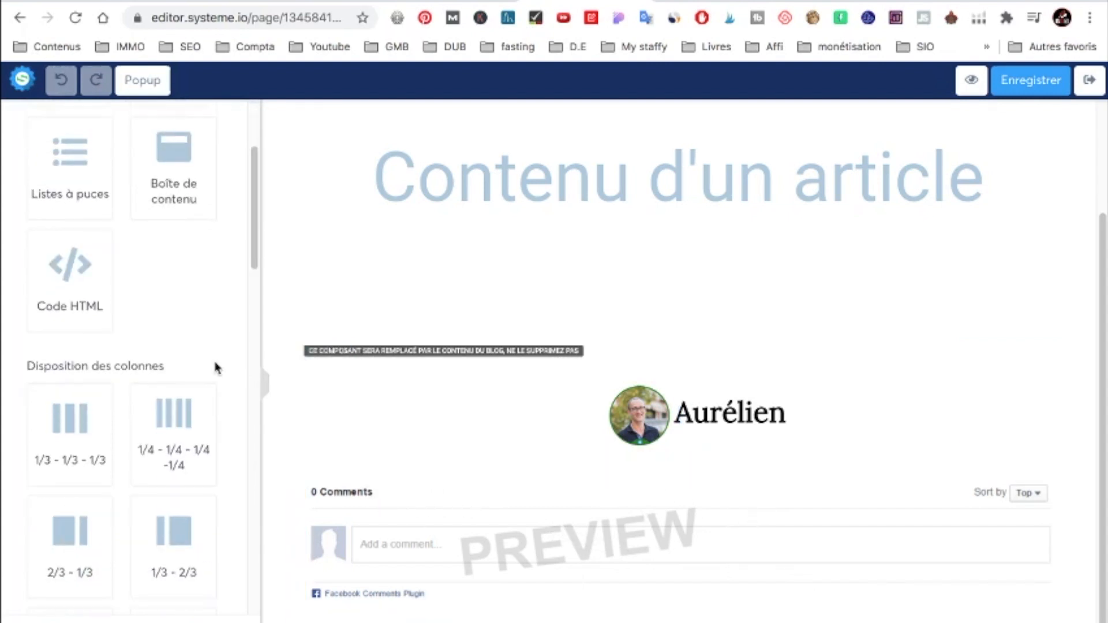
scroll(154, 470, "down", 3)
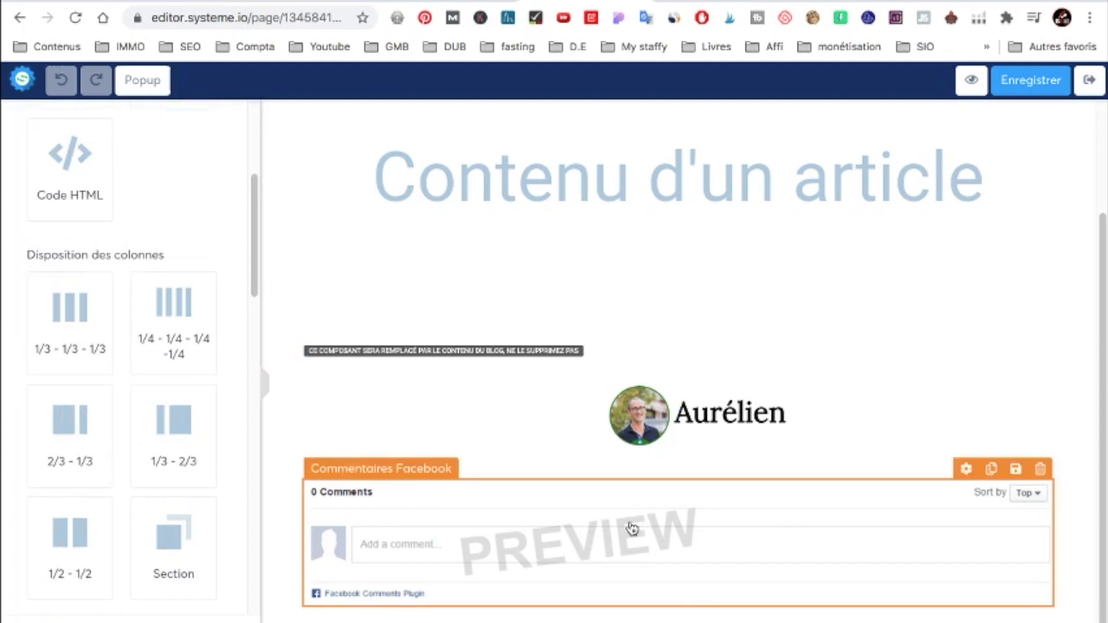
scroll(80, 413, "up", 8)
scroll(80, 413, "down", 2)
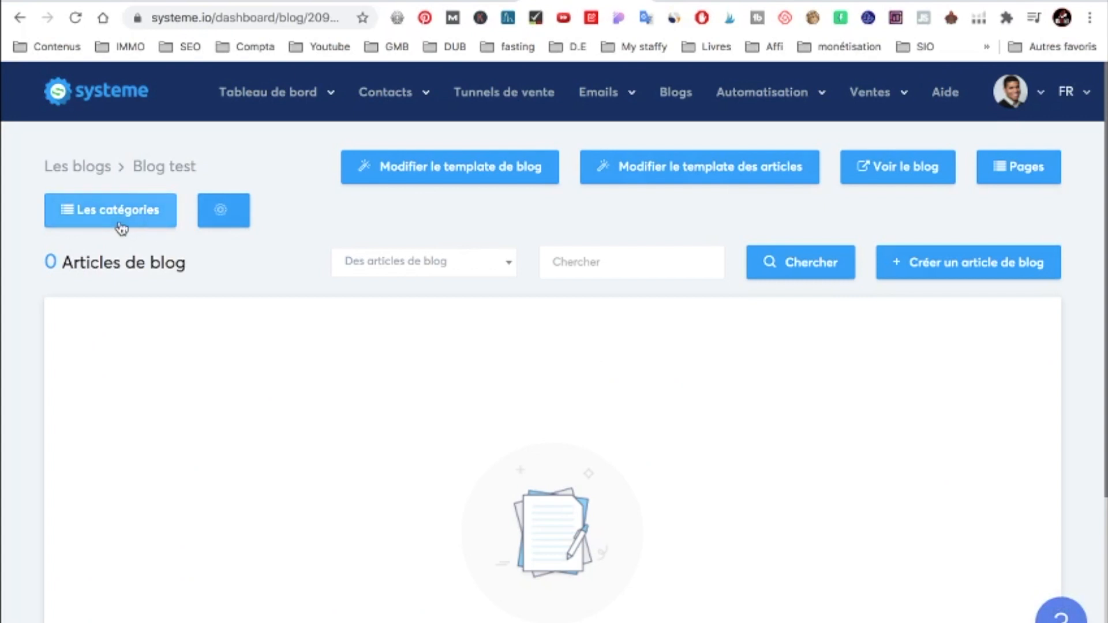
Create a new category named "catégorie 1" for the blog.
left_click(119, 226)
left_click(1048, 210)
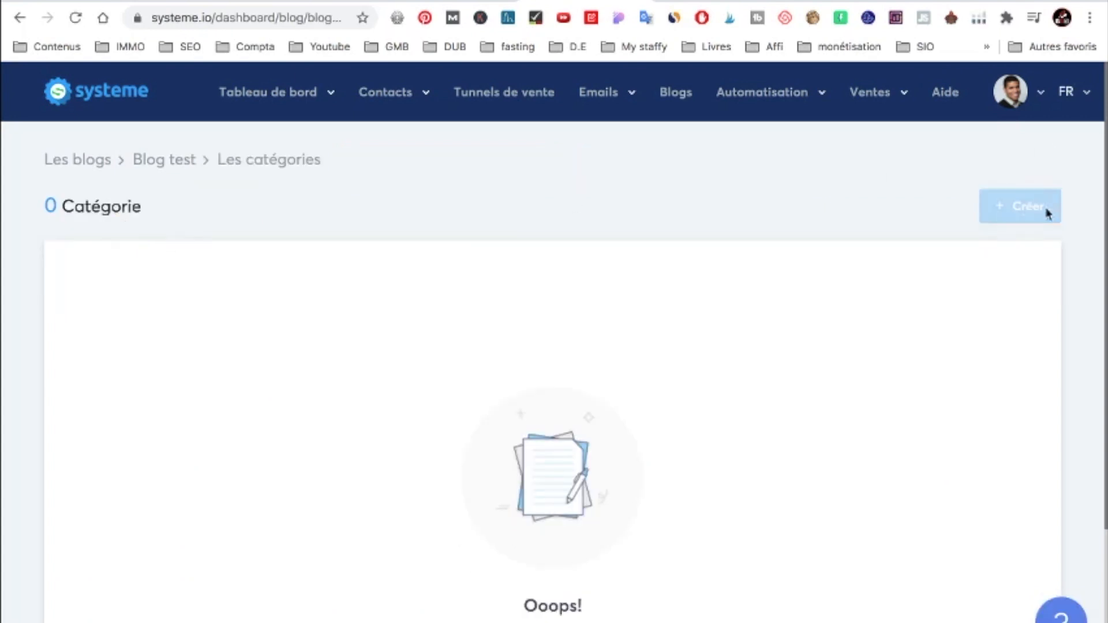
type("catégorie 1")
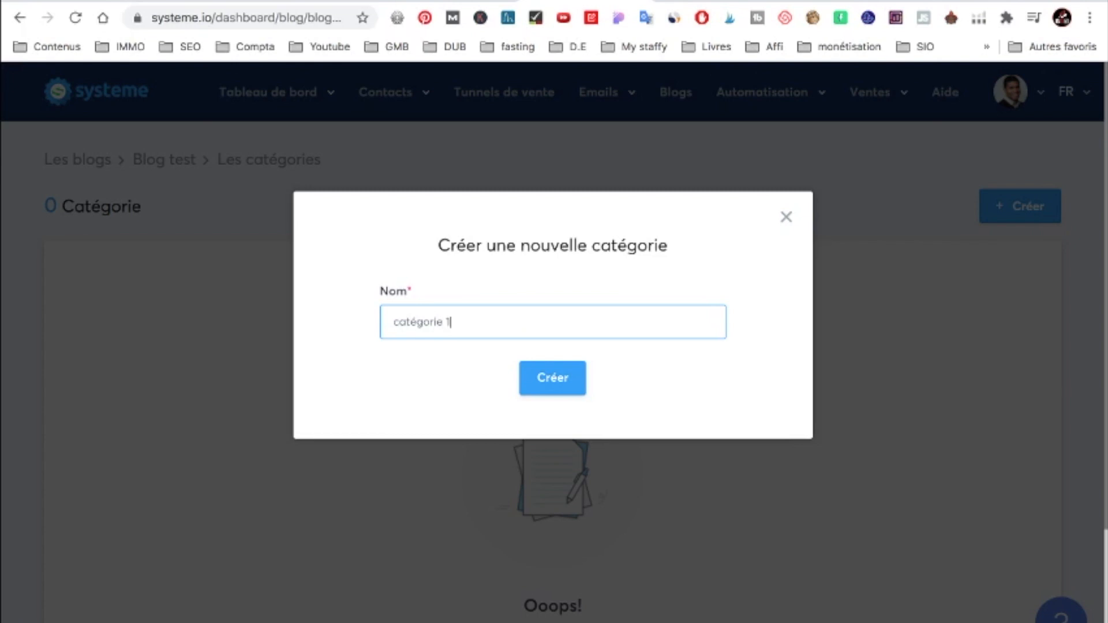
left_click(579, 382)
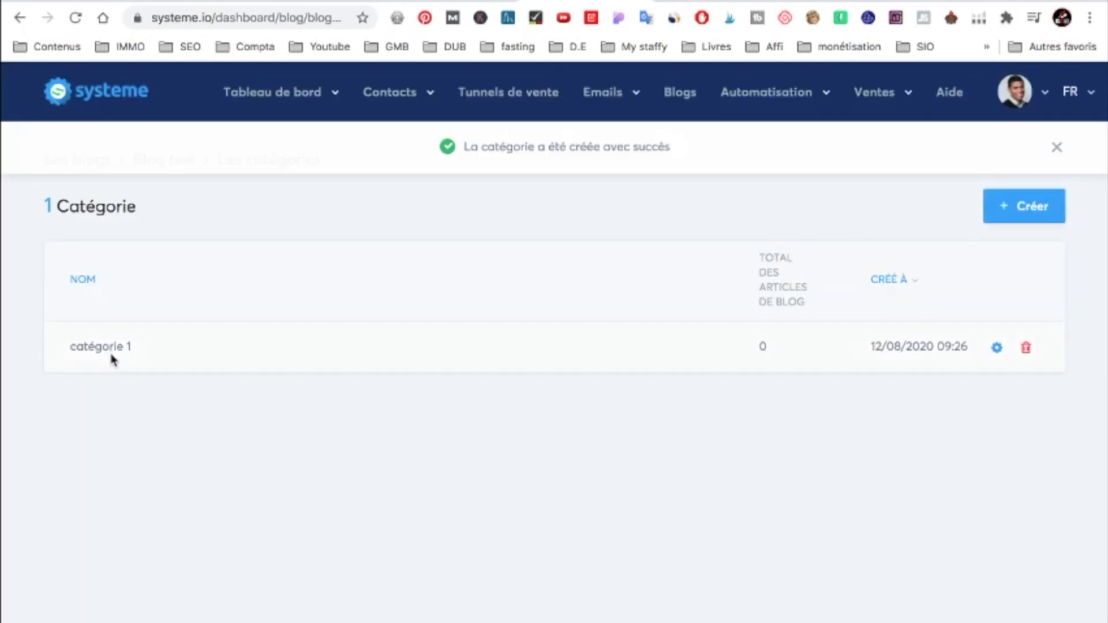
left_click_drag(69, 349, 129, 354)
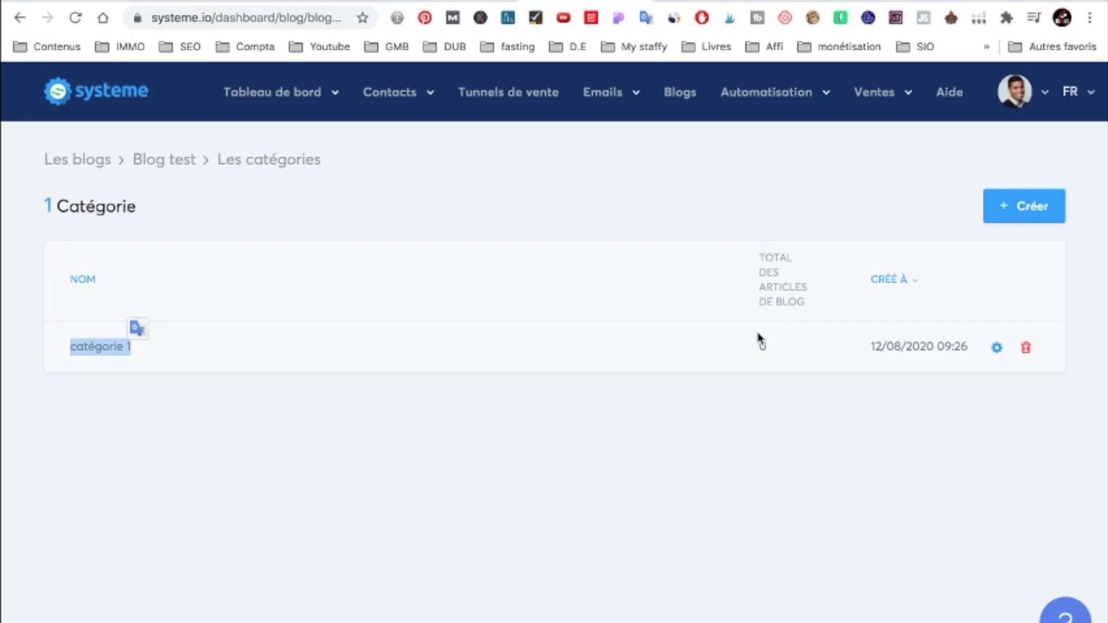
Start a new article in Blog test with the title "nom de ton article" and the path "nom-de-ton-article".
left_click(158, 166)
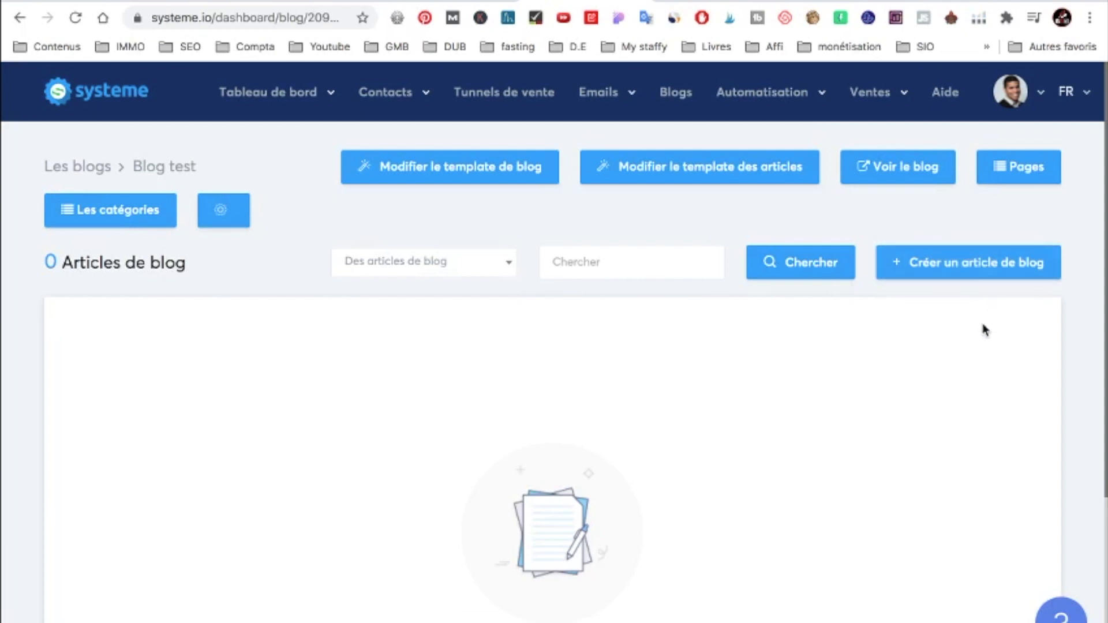
left_click(972, 272)
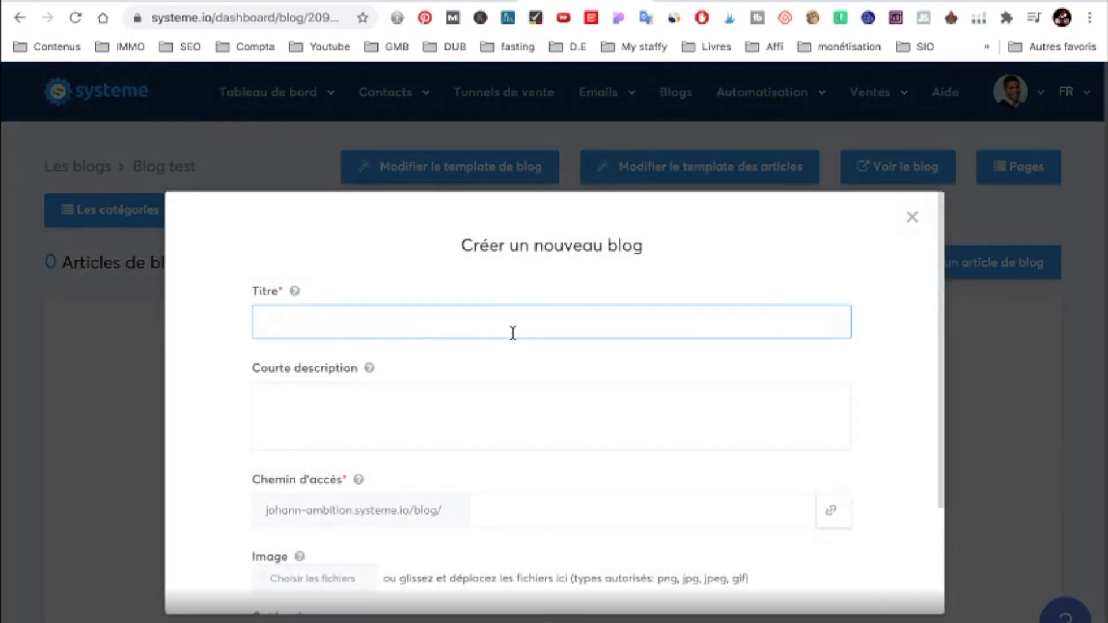
scroll(383, 321, "down", 1)
left_click(510, 487)
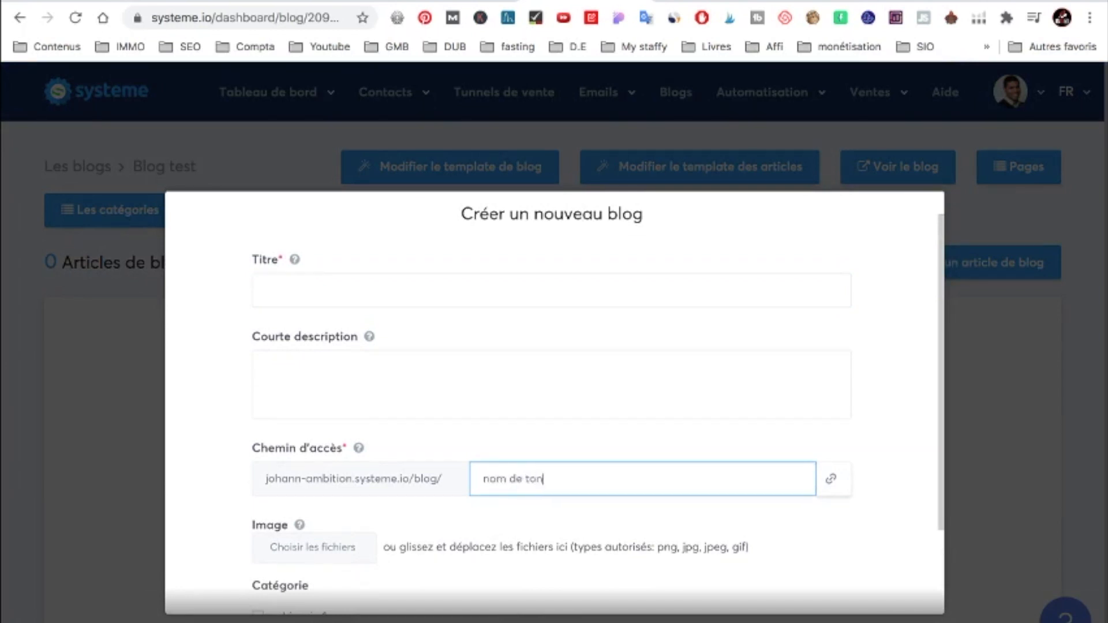
left_click_drag(601, 475, 424, 492)
key("ctrl+c")
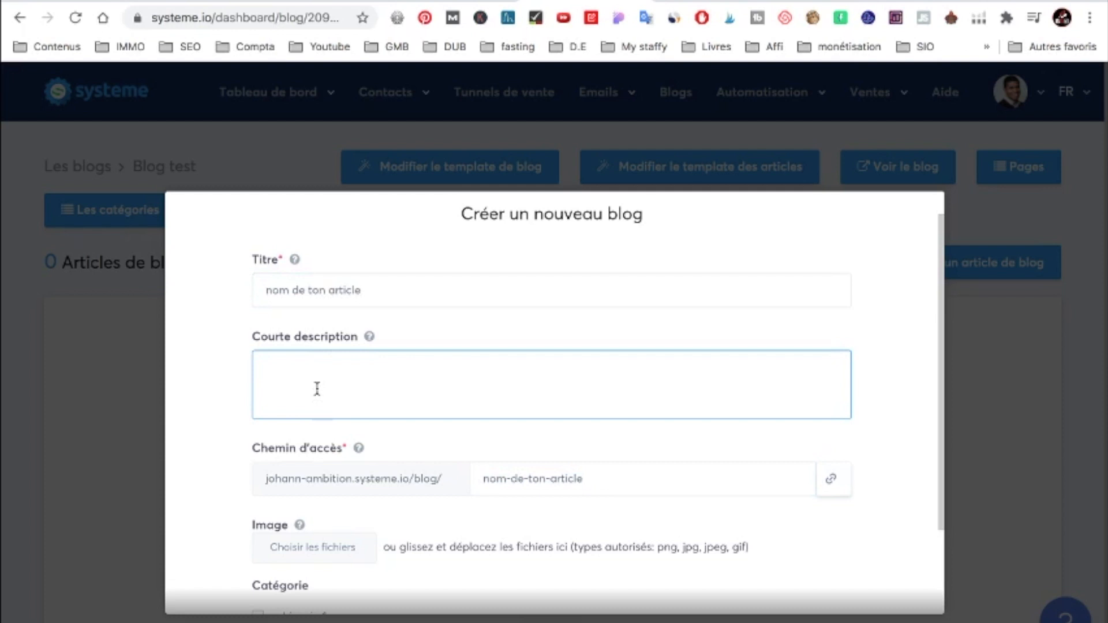
left_click_drag(275, 336, 362, 334)
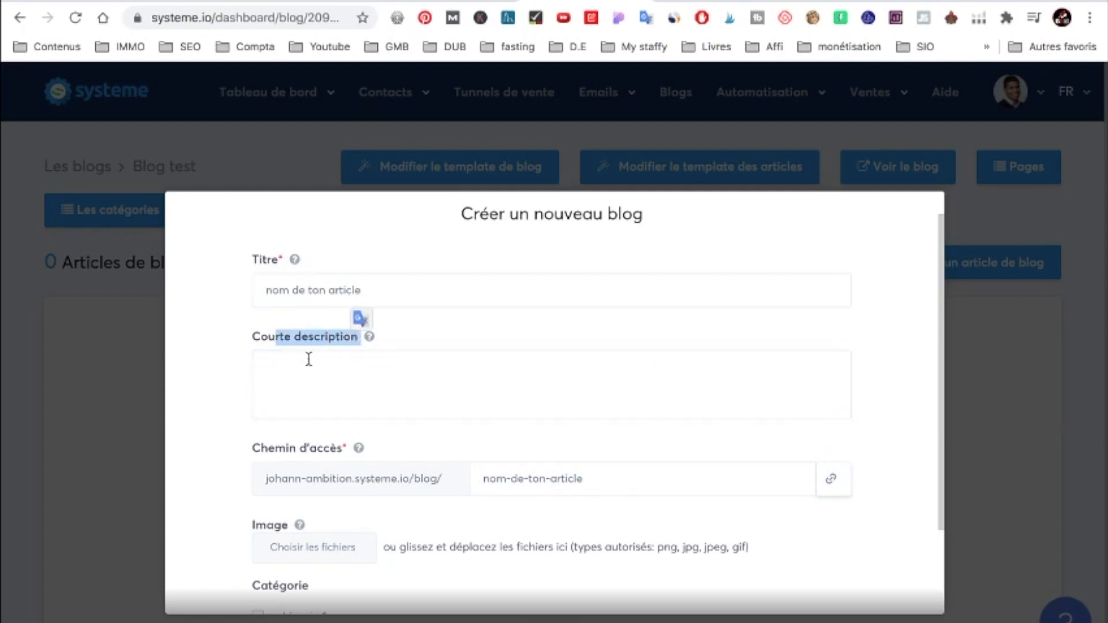
Give the article the short description "nom de ton article", assign it to catégorie 1, and create it.
left_click(309, 391)
key("ctrl+v")
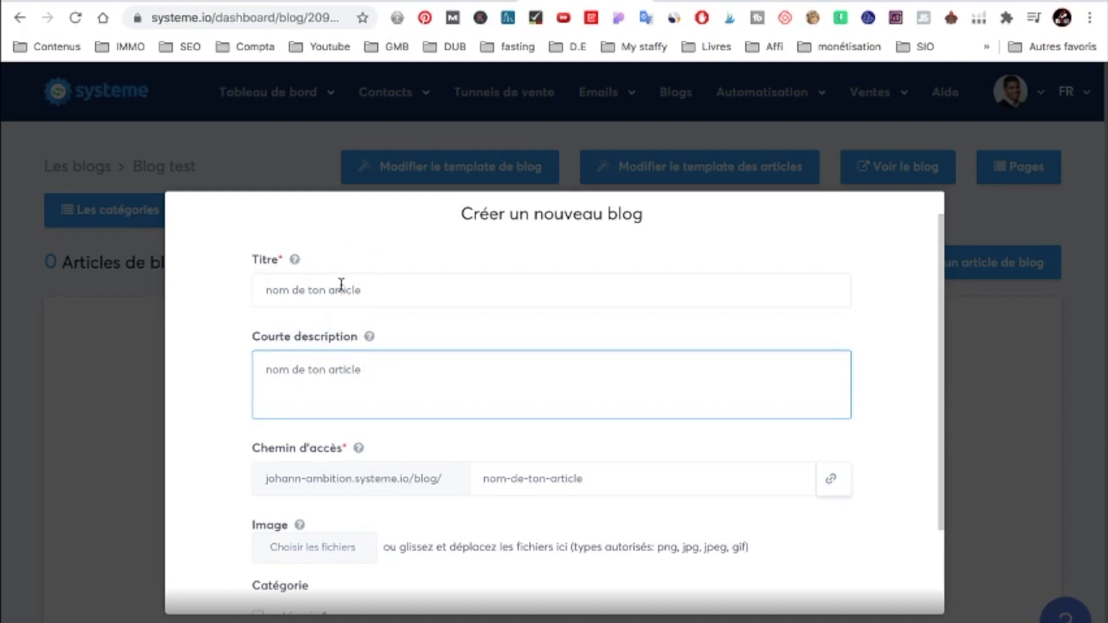
scroll(362, 321, "down", 2)
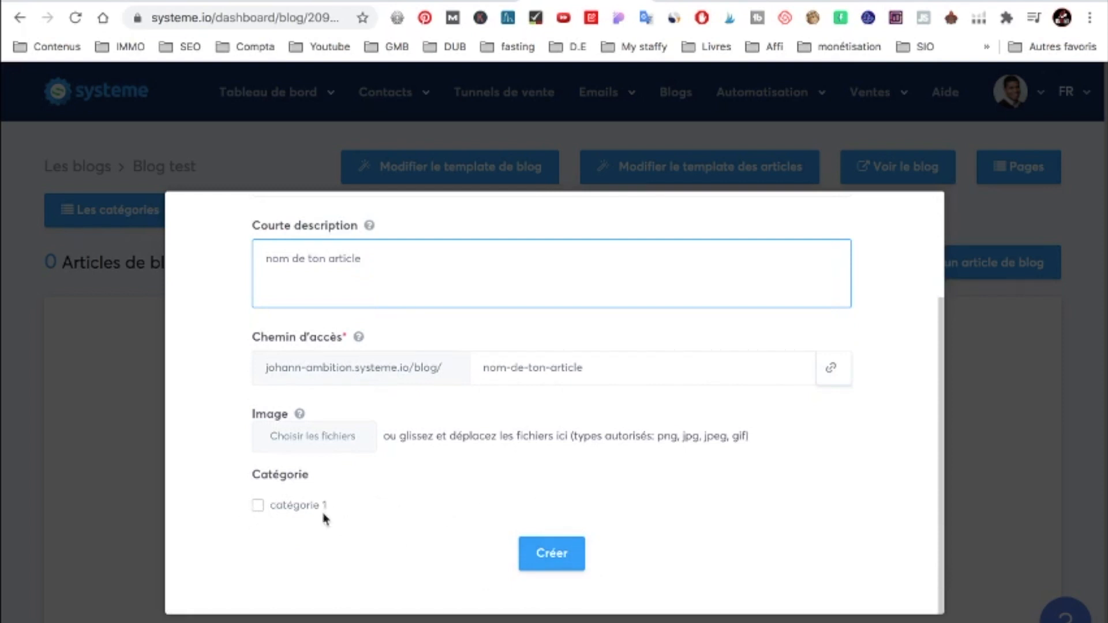
left_click(258, 506)
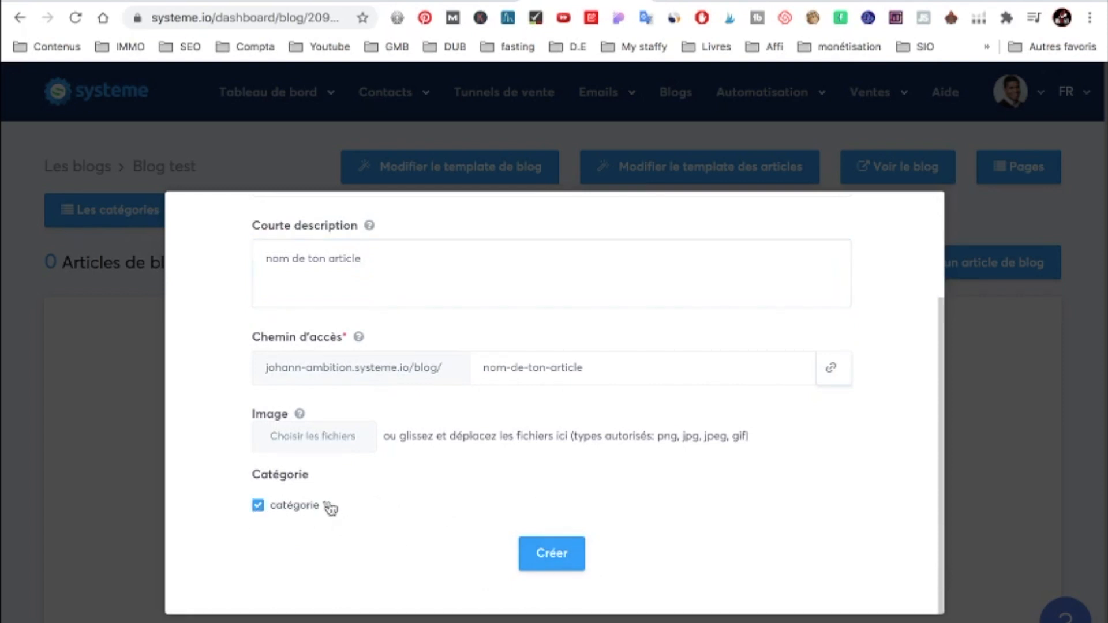
left_click(546, 567)
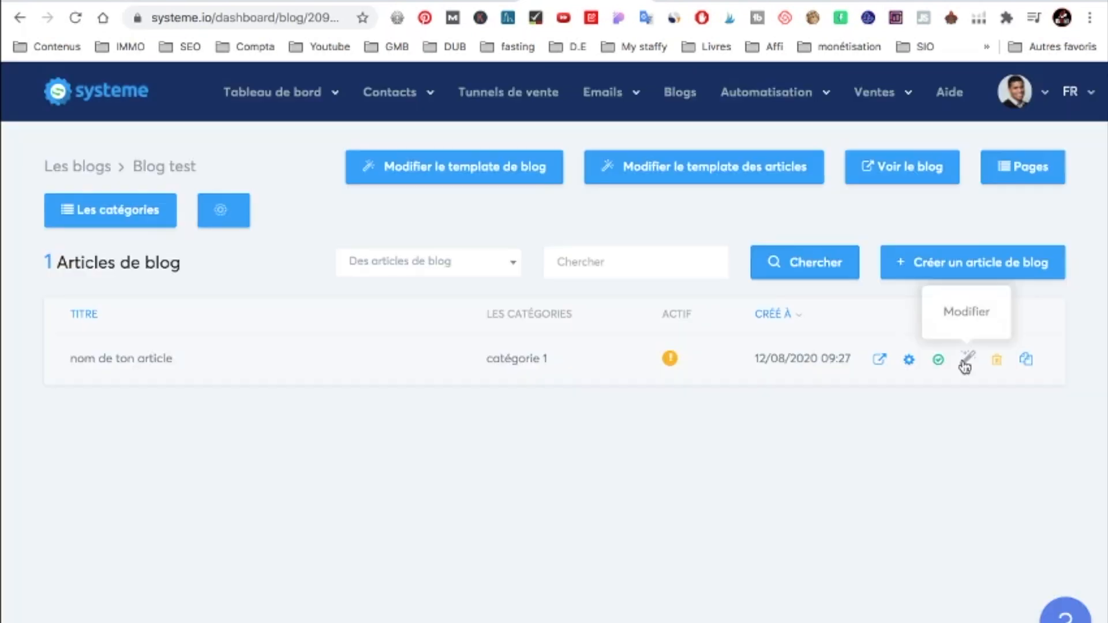
Examine the new article's page in the editor and check Blog test's home page URL in the list of blogs.
left_click(965, 364)
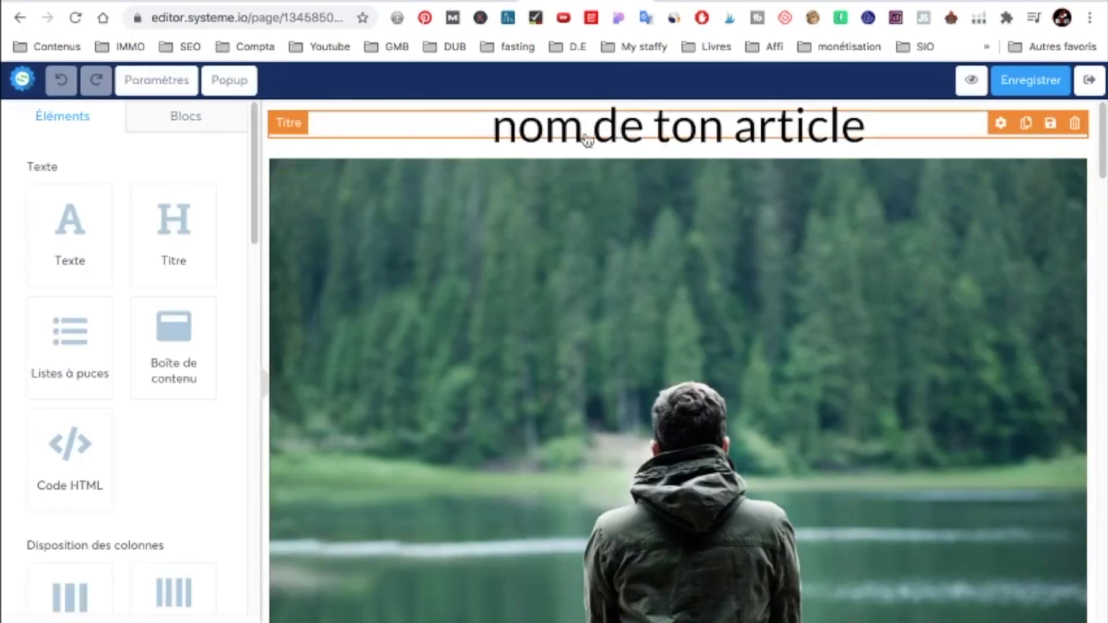
scroll(770, 144, "down", 1)
scroll(770, 144, "down", 15)
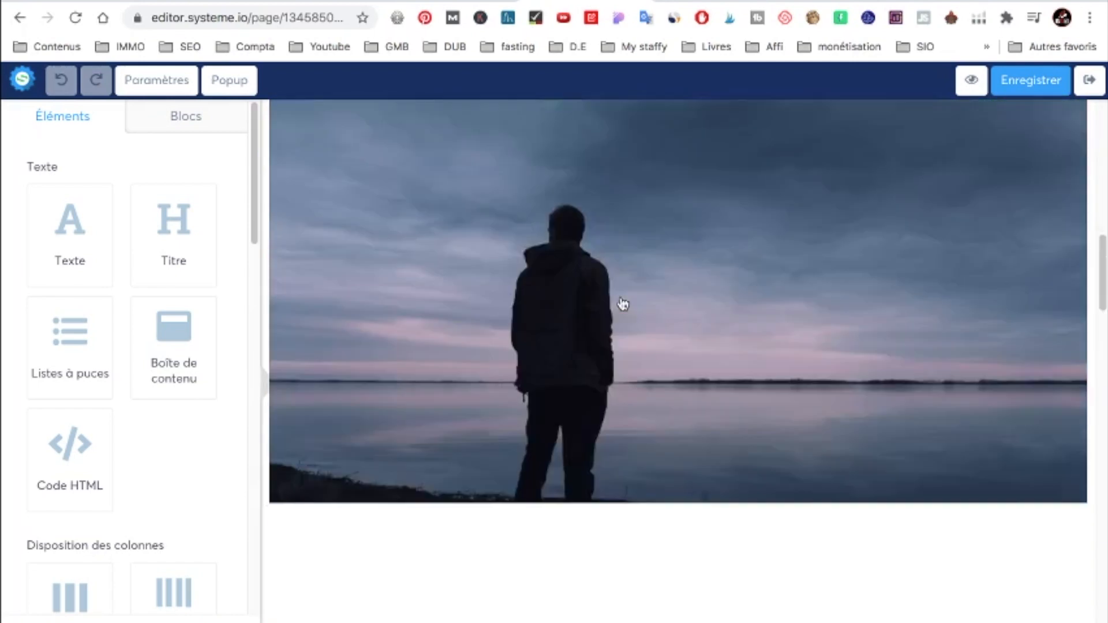
scroll(733, 285, "down", 20)
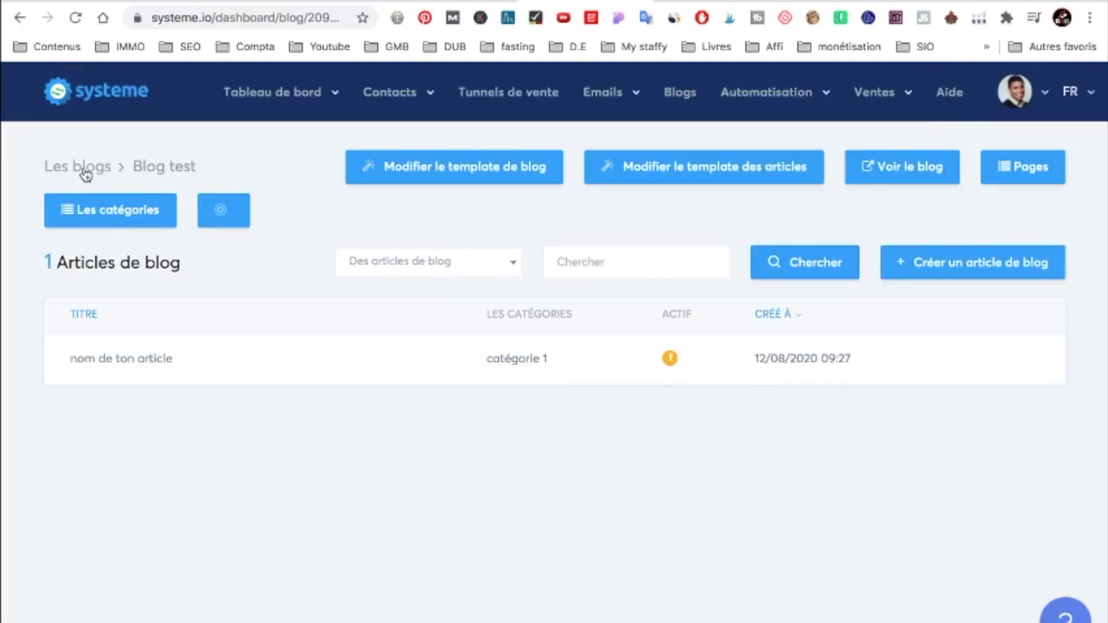
left_click(84, 168)
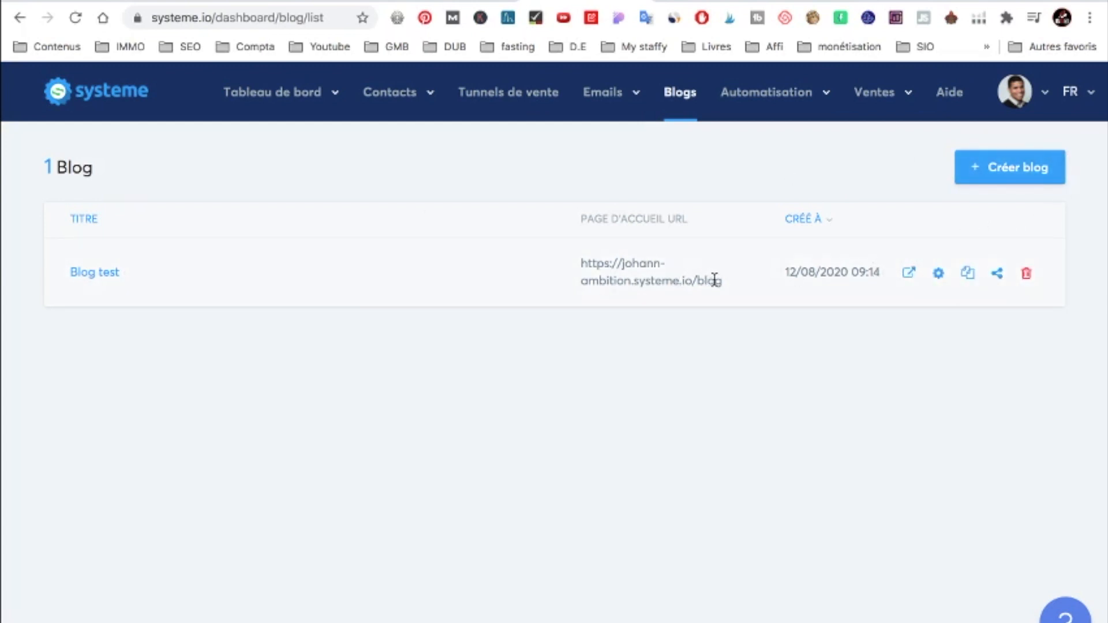
left_click_drag(723, 283, 581, 260)
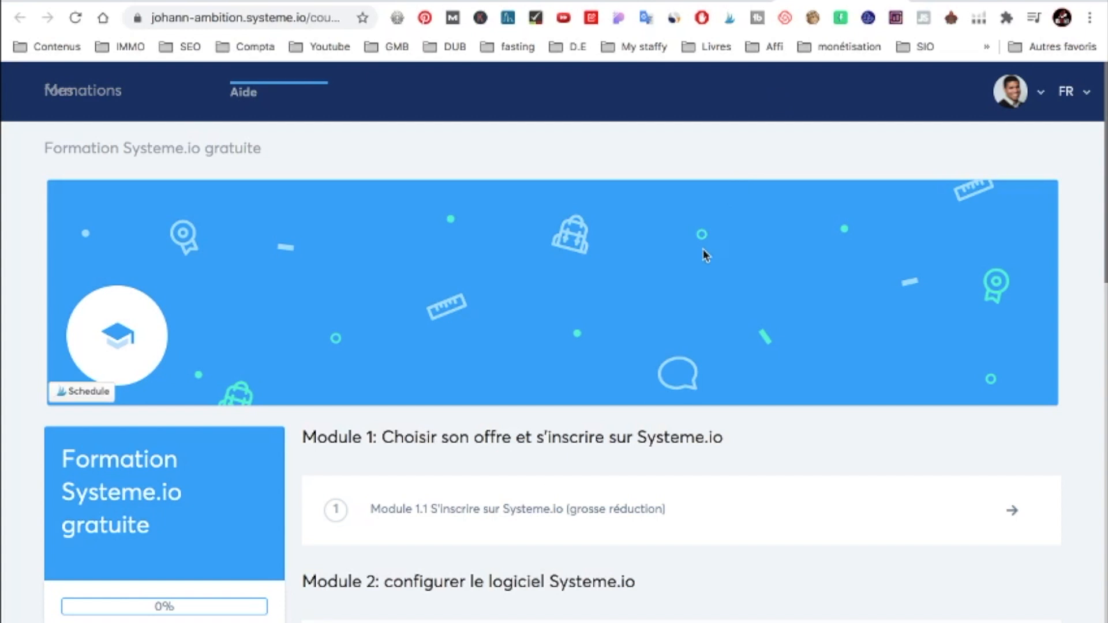
Examine the modules of the course "Formation Systeme.io gratuite", from choosing an offer to affiliation, including the one on creating a blog.
scroll(539, 331, "down", 2)
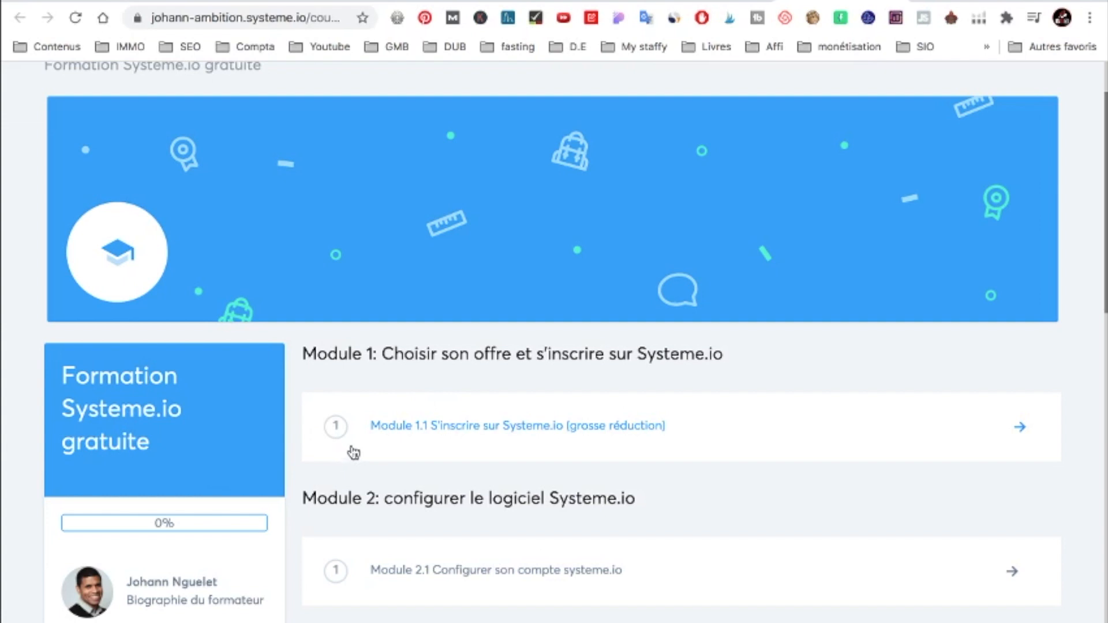
scroll(393, 445, "down", 2)
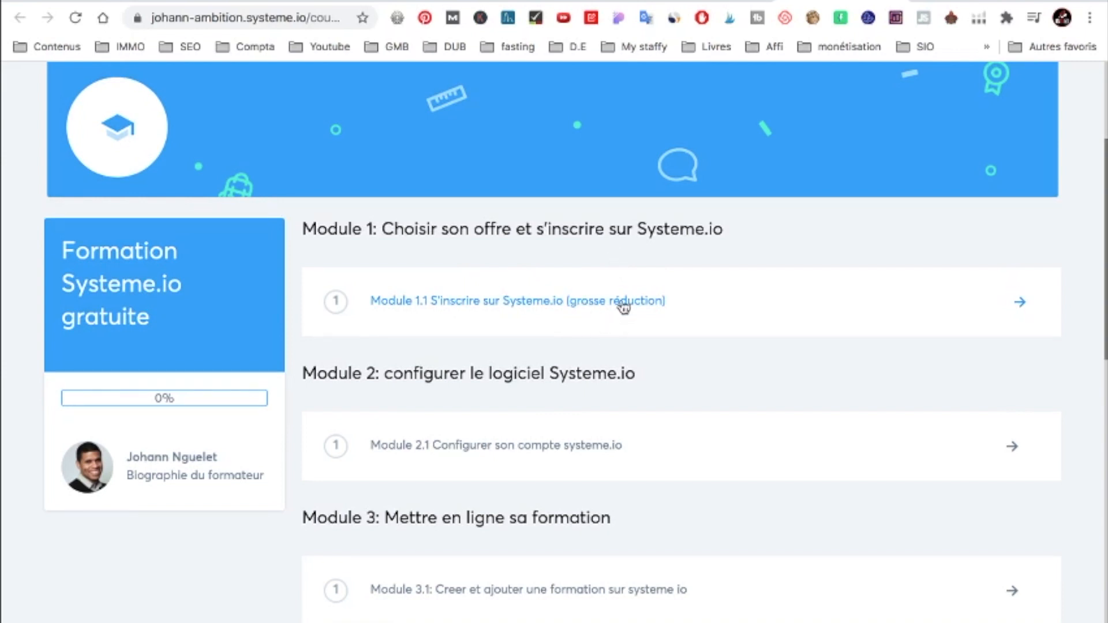
scroll(626, 274, "down", 3)
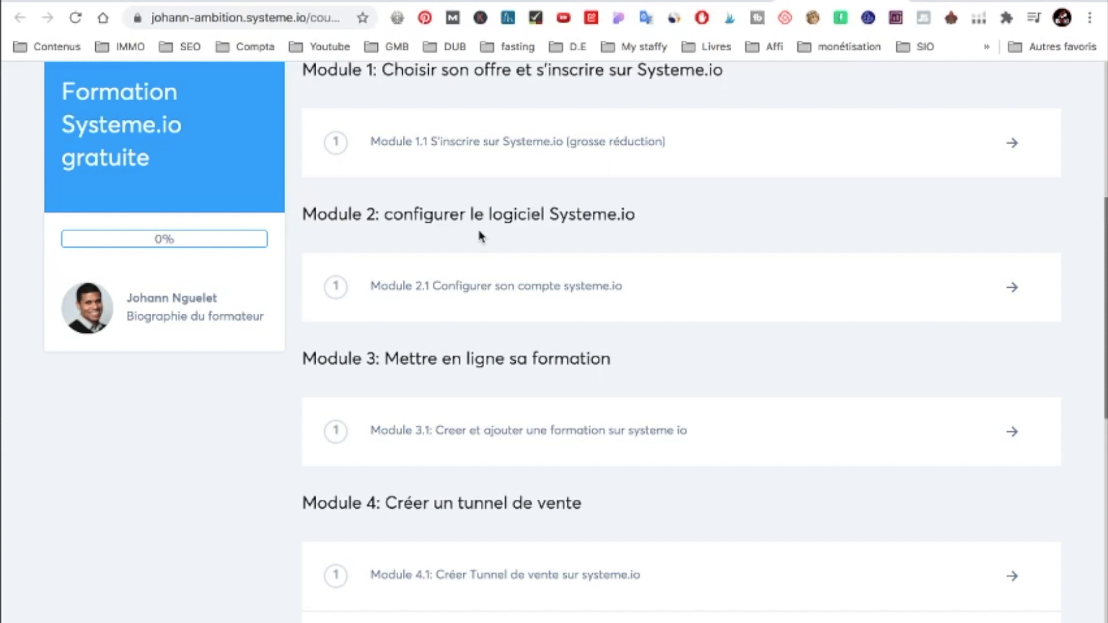
scroll(479, 236, "down", 2)
scroll(410, 275, "down", 2)
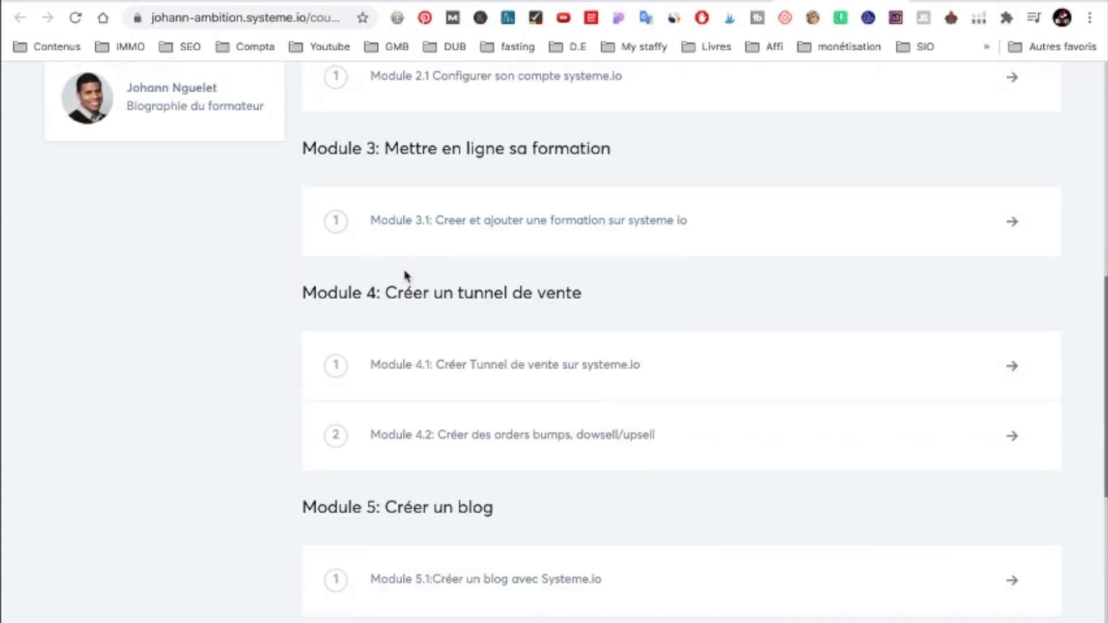
scroll(407, 276, "down", 1)
scroll(408, 262, "down", 3)
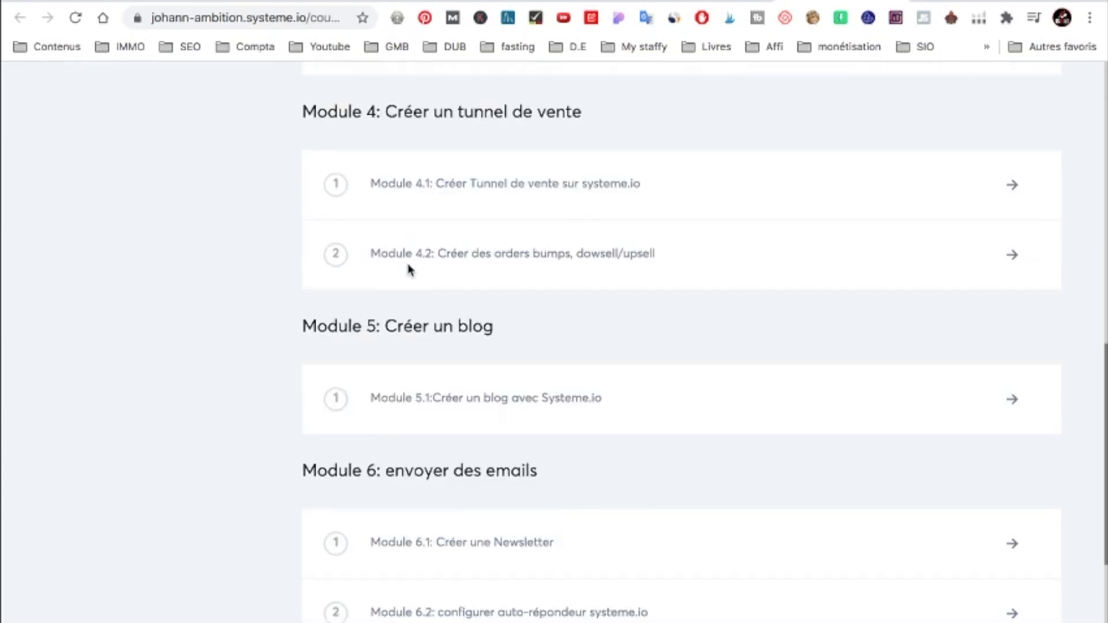
left_click_drag(381, 326, 508, 331)
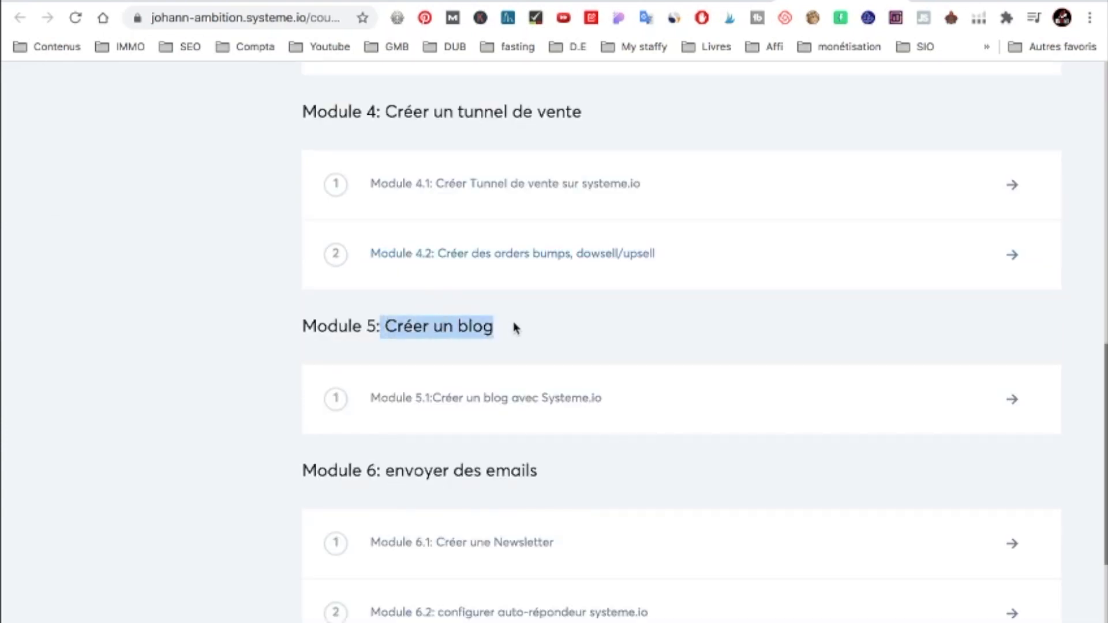
scroll(766, 296, "down", 5)
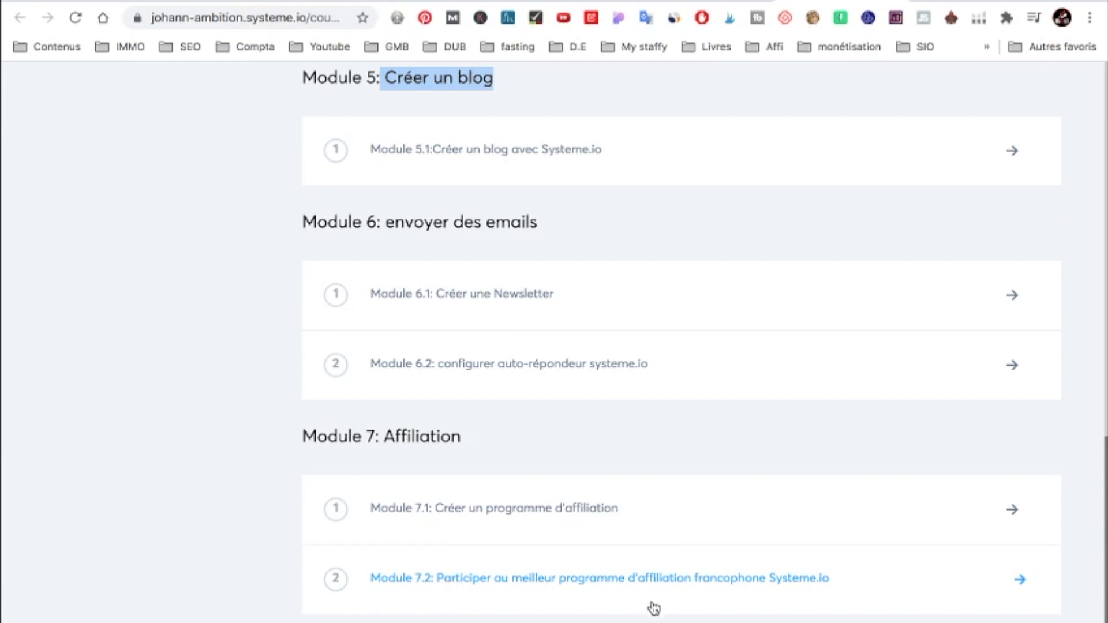
scroll(727, 433, "up", 15)
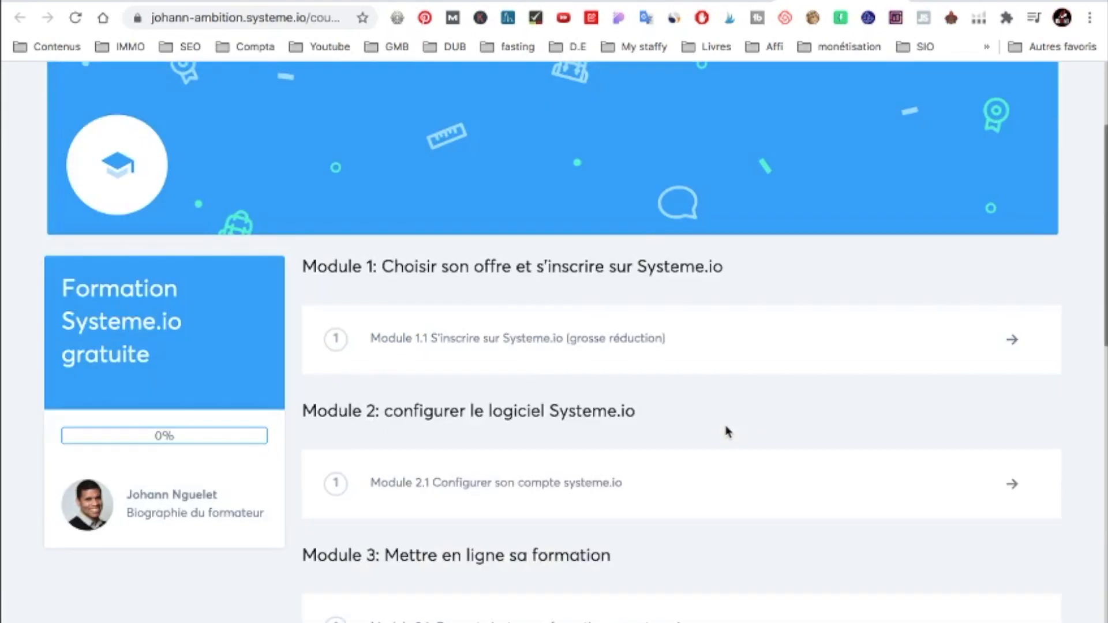
scroll(722, 427, "up", 3)
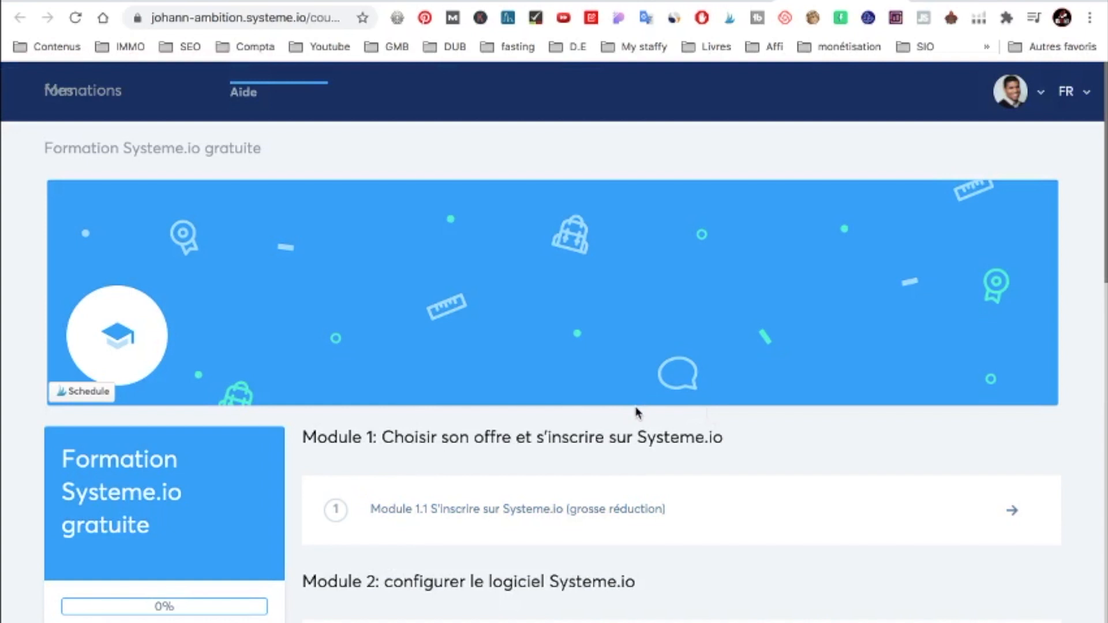
scroll(635, 411, "down", 2)
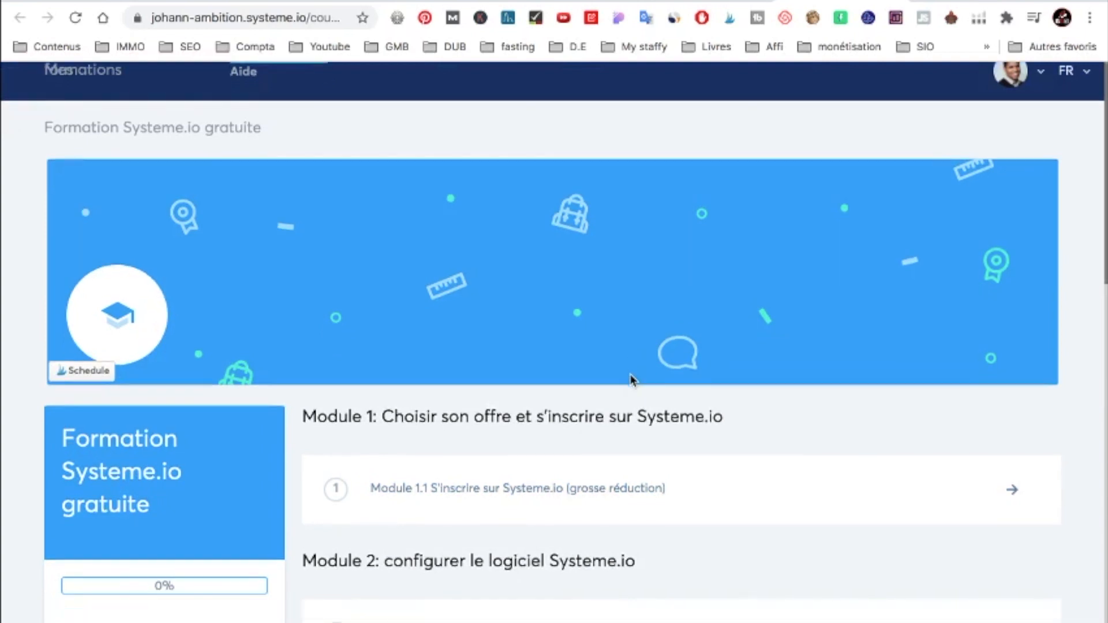